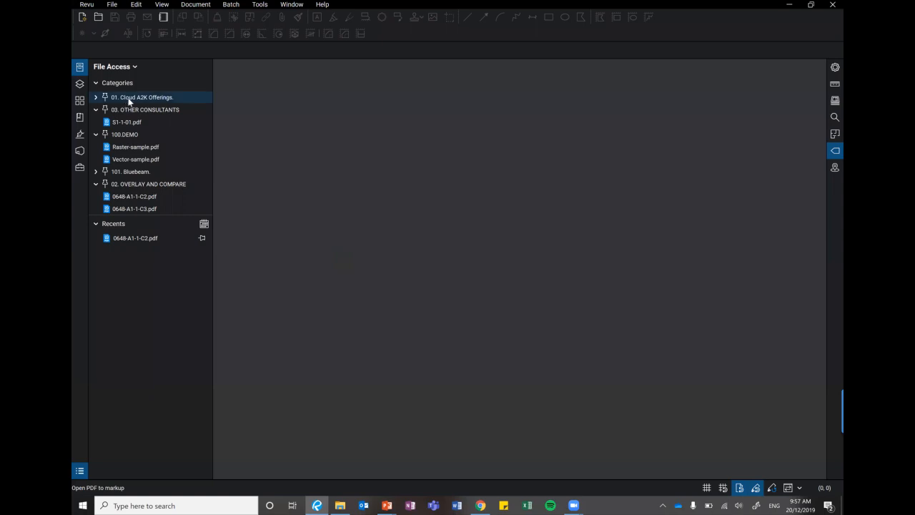
# Open Raster-sample.pdf and Vector-sample.pdf from the 100.DEMO category and collapse the file list.
pyautogui.click(139, 148)
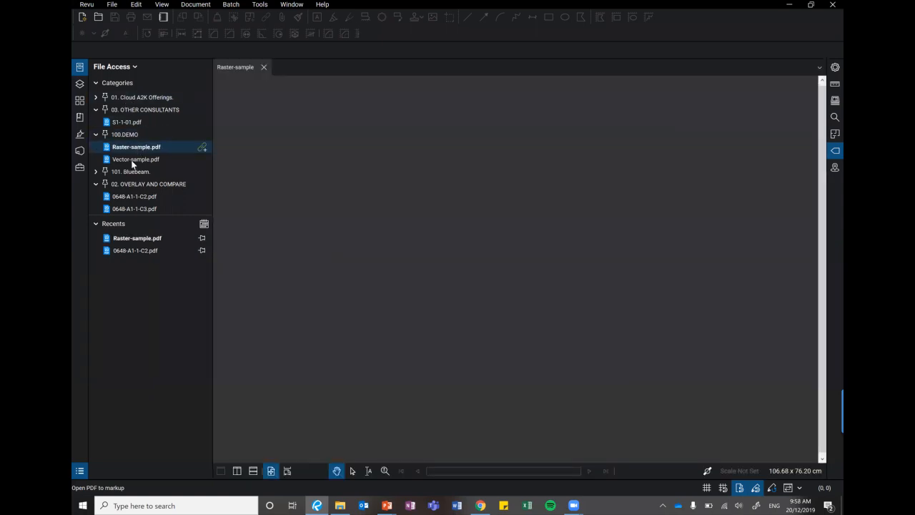
pyautogui.click(130, 160)
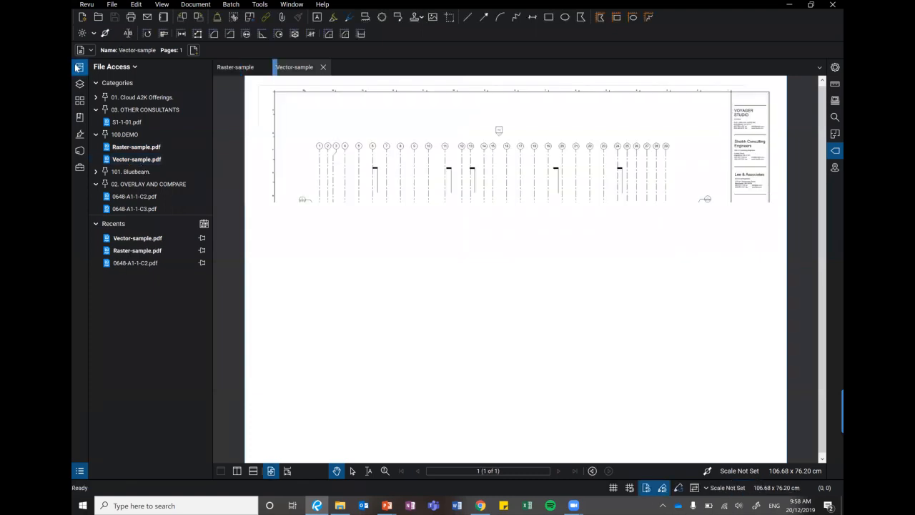
pyautogui.click(78, 70)
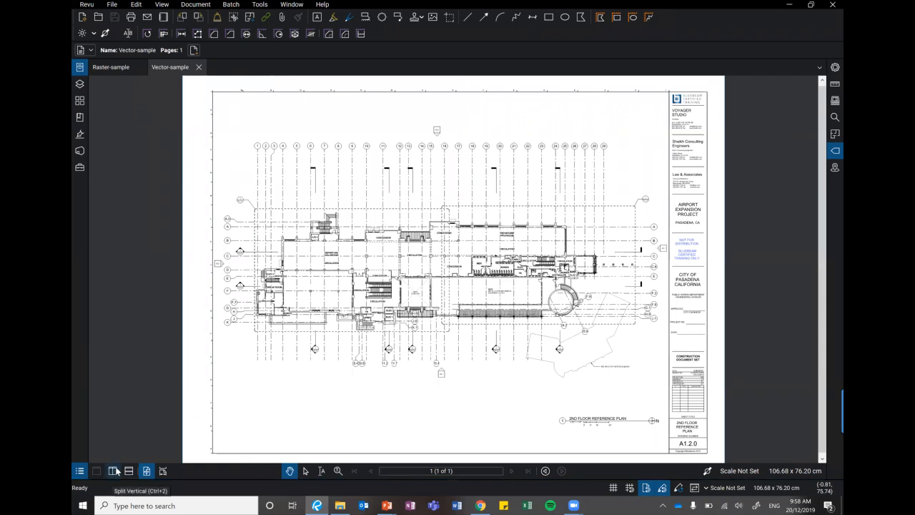
# Show Raster-sample beside Vector-sample in a vertical split with synchronized views.
pyautogui.click(112, 471)
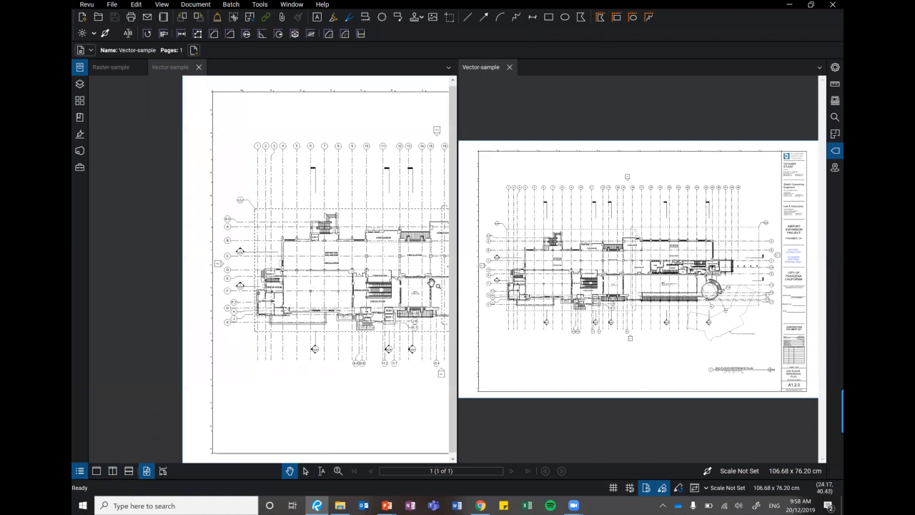
pyautogui.scroll(-3, 647, 247)
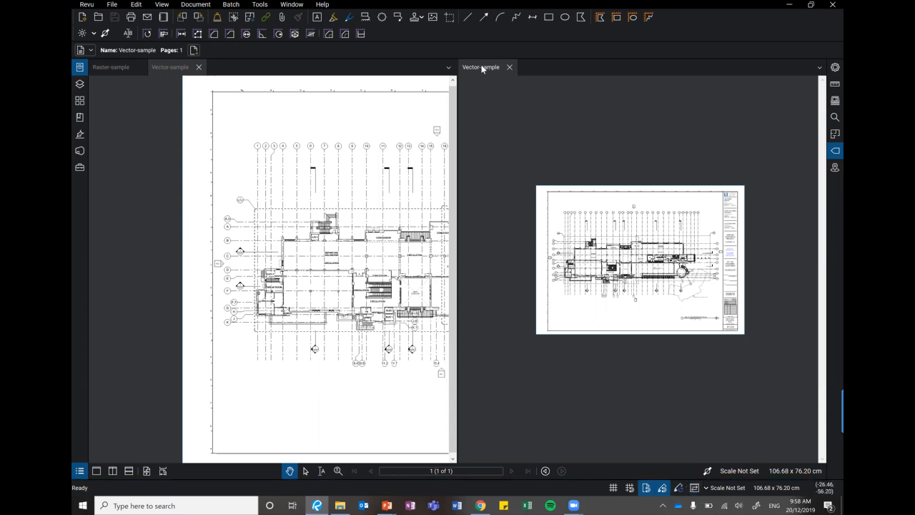
pyautogui.click(115, 68)
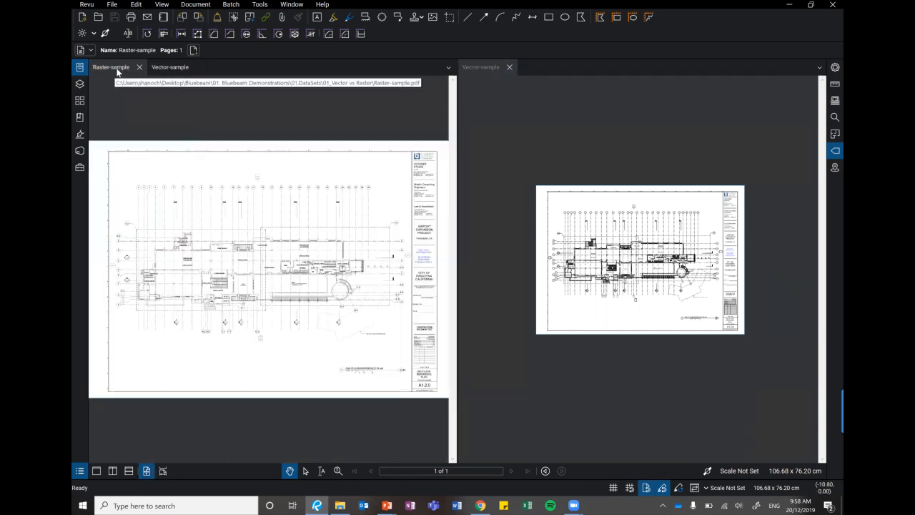
pyautogui.click(694, 487)
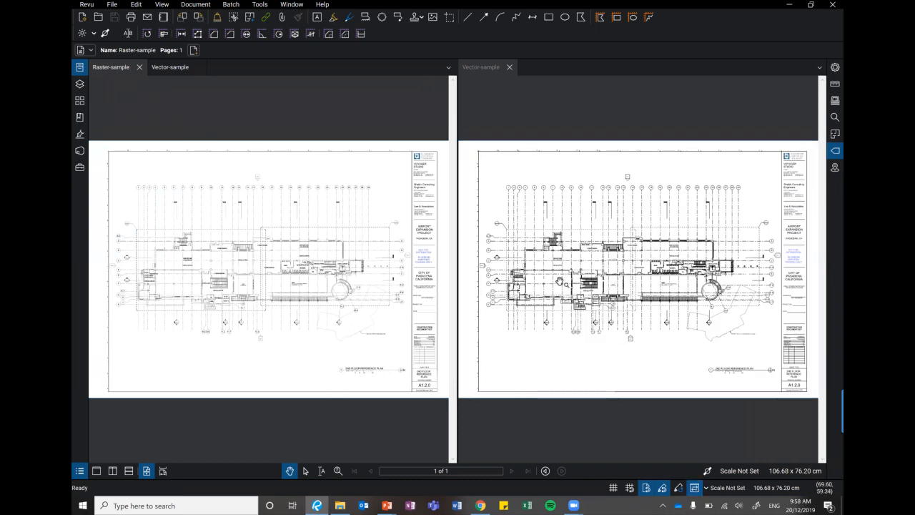
pyautogui.click(259, 4)
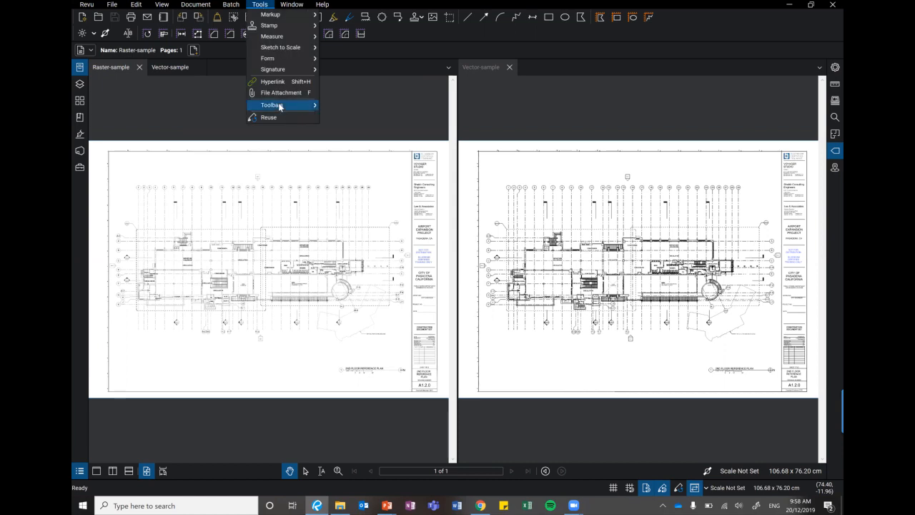
pyautogui.moveTo(279, 107)
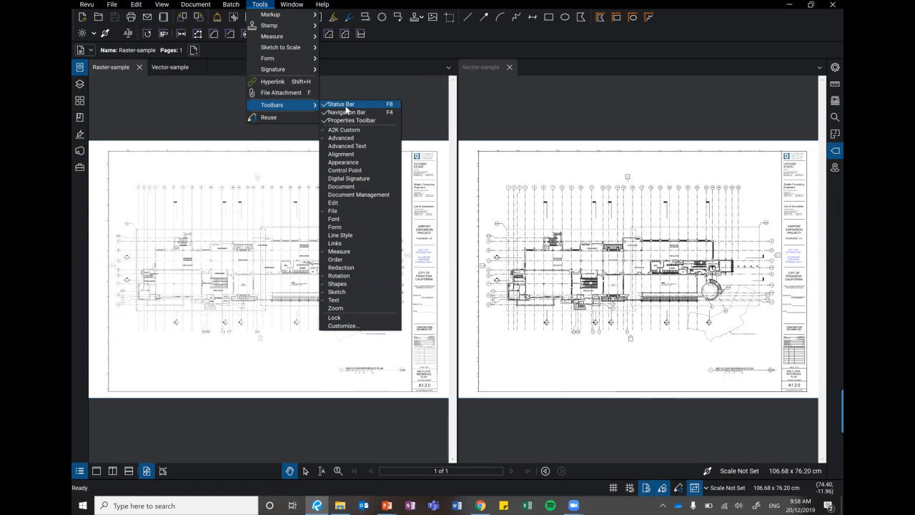
pyautogui.click(179, 110)
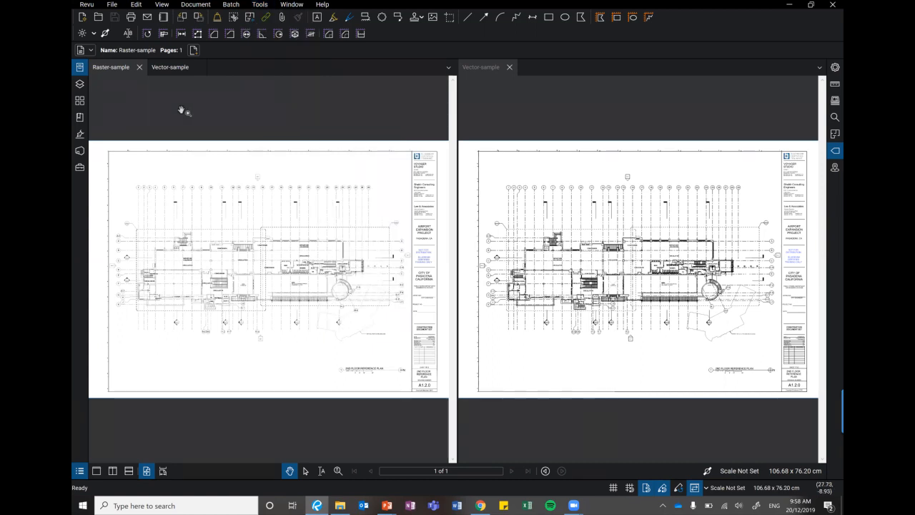
# Save the current settings to the active profile.
pyautogui.click(83, 5)
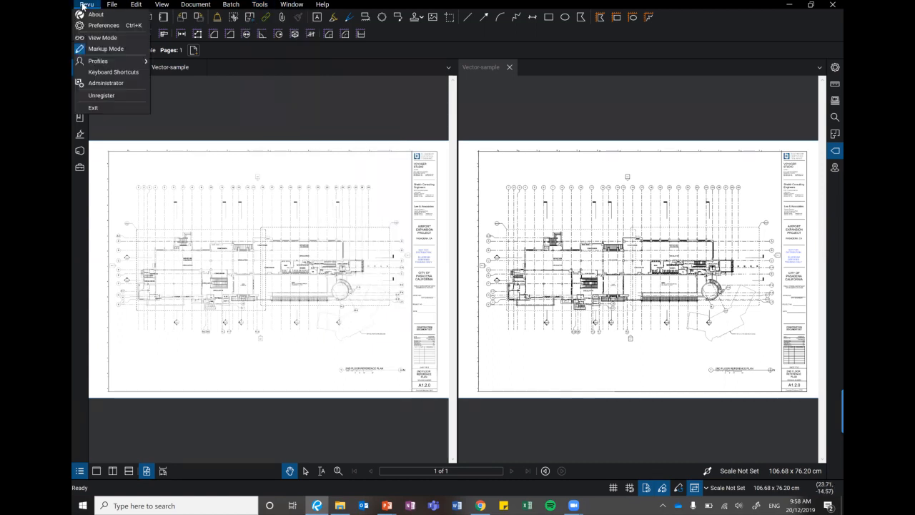
pyautogui.moveTo(114, 61)
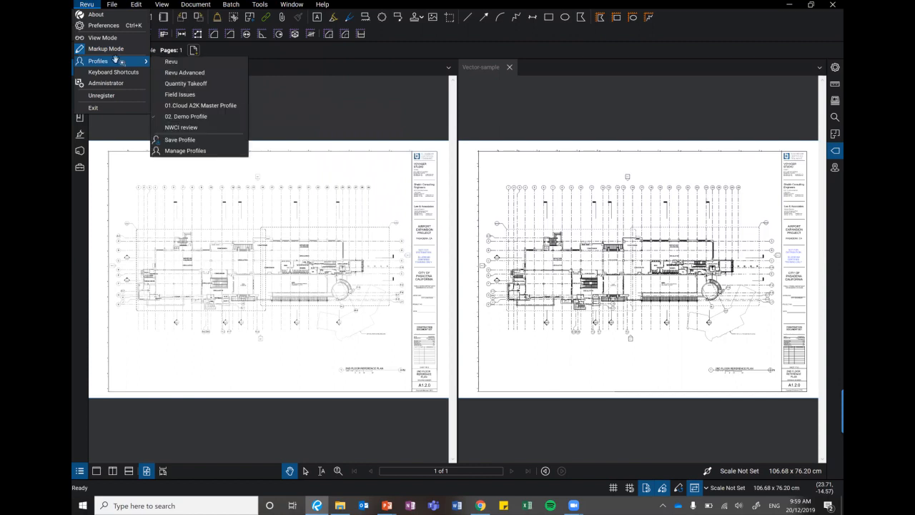
pyautogui.click(183, 141)
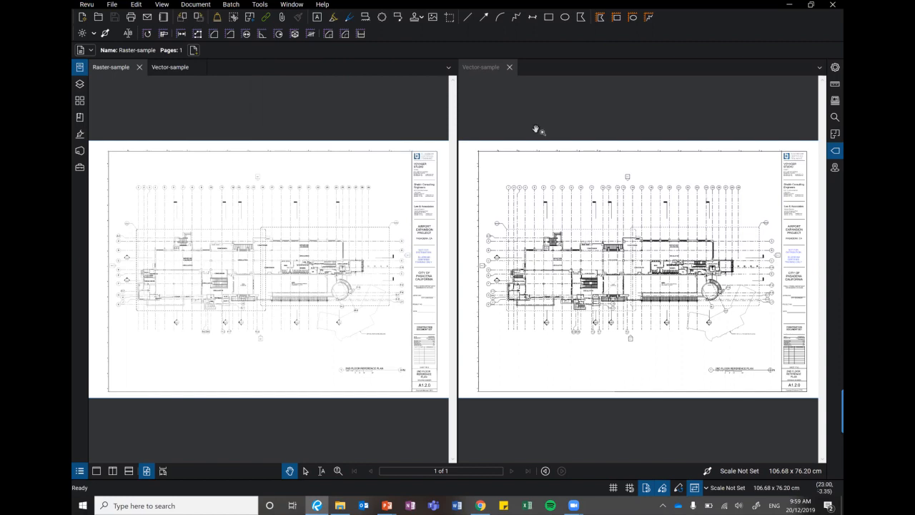
# Turn off snapping to content and snapping to markups.
pyautogui.click(662, 489)
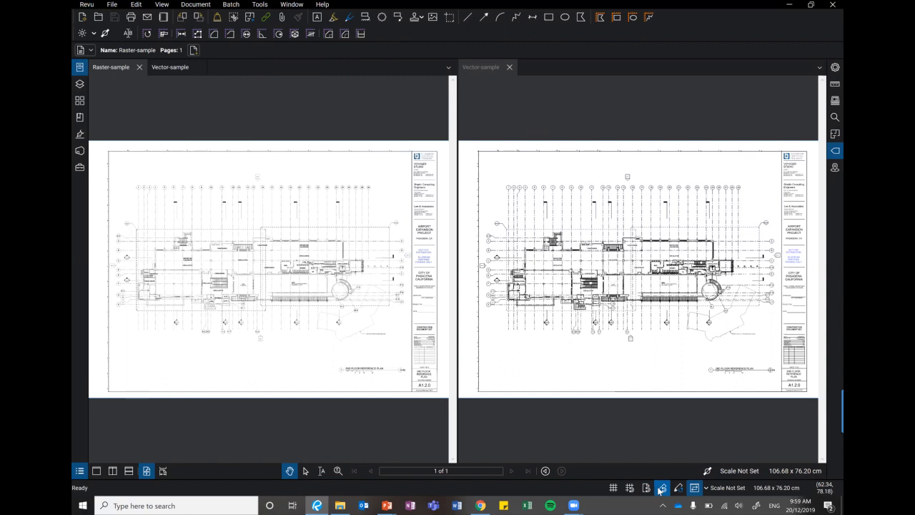
pyautogui.click(663, 492)
# Compare the line and lettering quality of the raster and vector plans around the VESTIBULE label at high magnification.
pyautogui.scroll(5, 159, 280)
pyautogui.scroll(3, 140, 250)
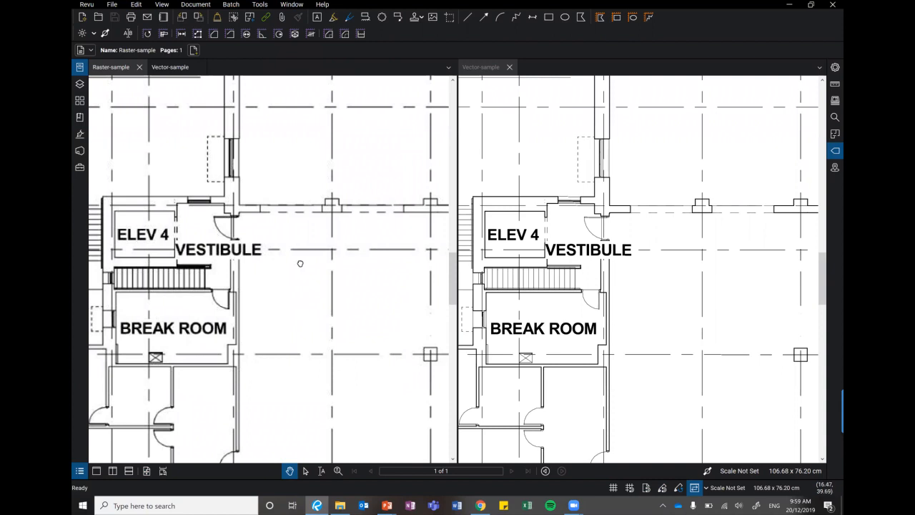
pyautogui.moveTo(162, 250); pyautogui.dragTo(254, 259)
pyautogui.scroll(2, 309, 248)
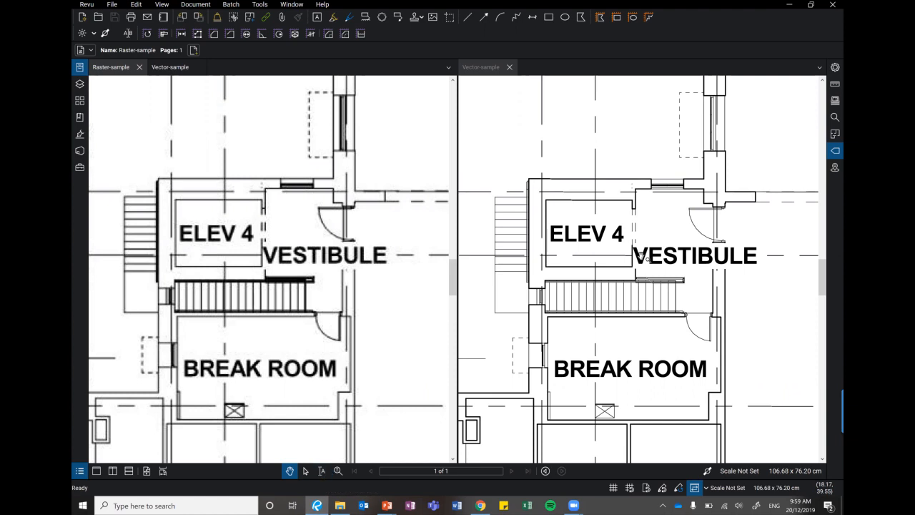
pyautogui.scroll(5, 657, 245)
pyautogui.scroll(5, 657, 244)
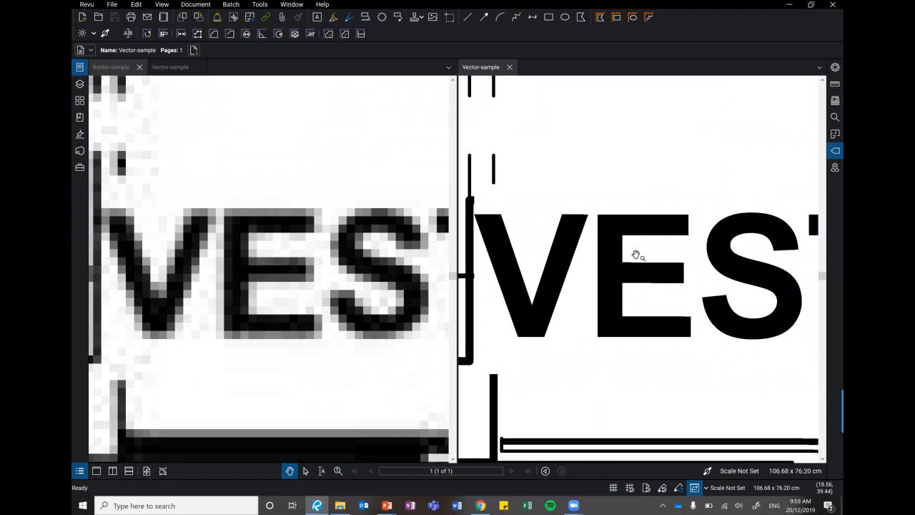
pyautogui.scroll(4, 657, 255)
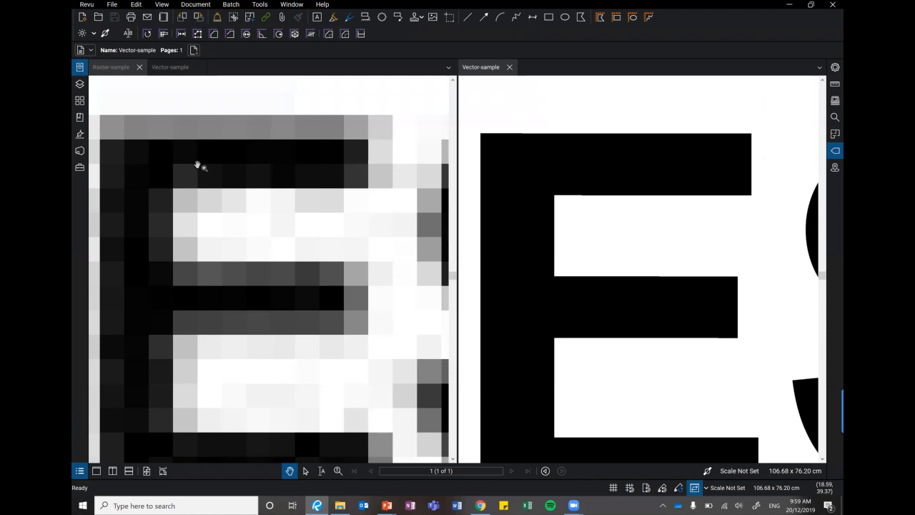
pyautogui.scroll(-3, 321, 133)
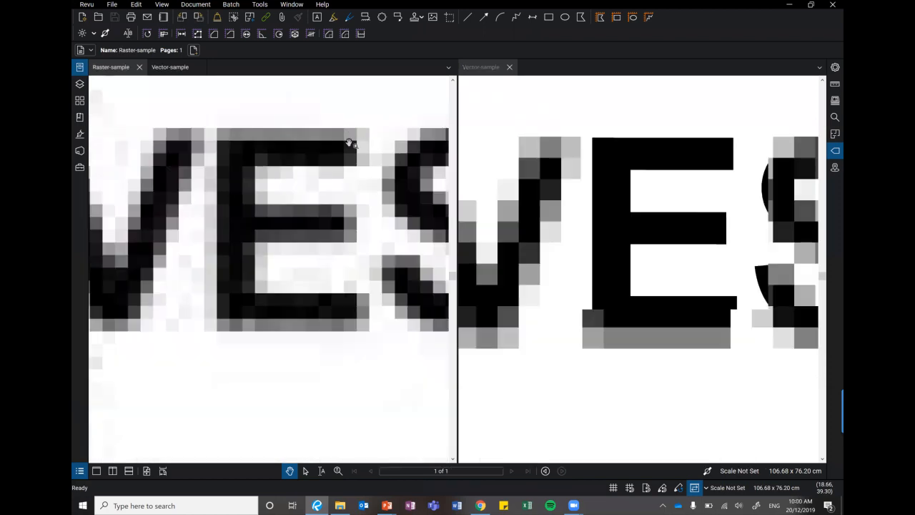
pyautogui.scroll(-2, 327, 290)
pyautogui.scroll(-3, 271, 298)
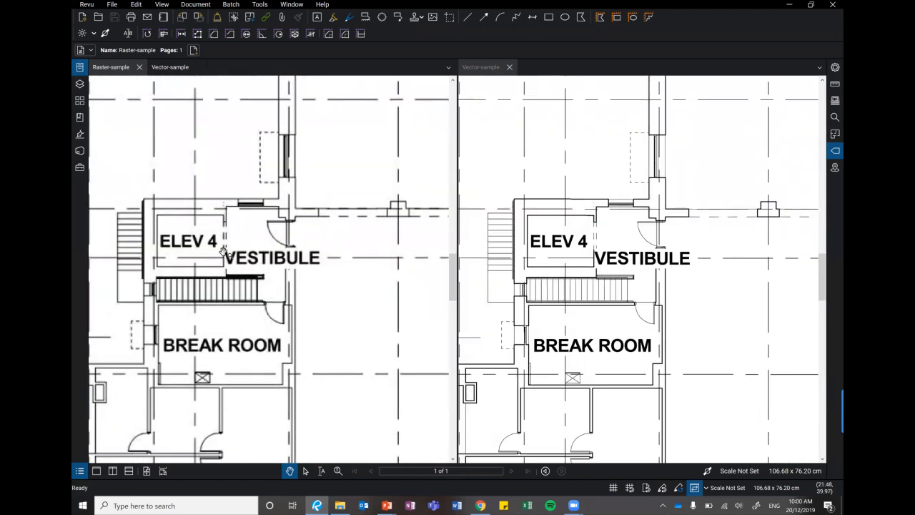
pyautogui.scroll(2, 223, 264)
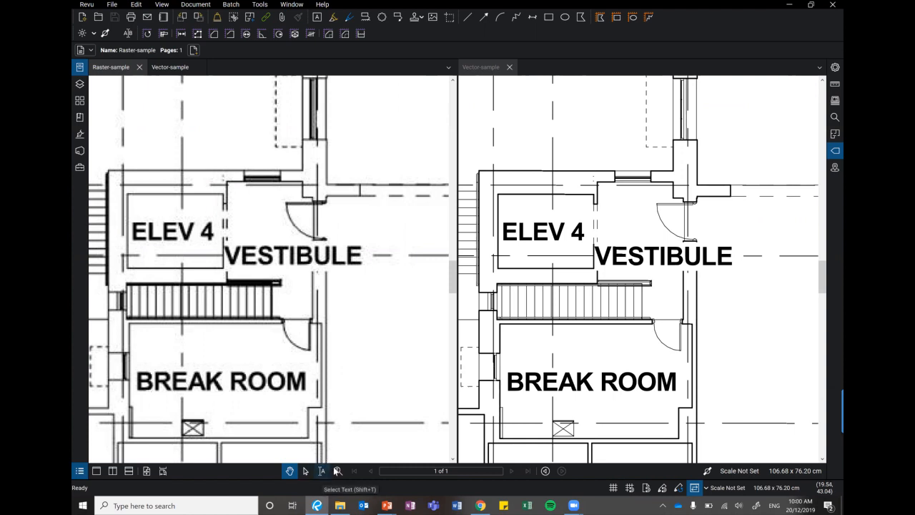
# Copy the VESTIBULE label text in the vector plan and paste it as a text markup in the open area near the departure holdroom.
pyautogui.click(322, 471)
pyautogui.click(645, 256)
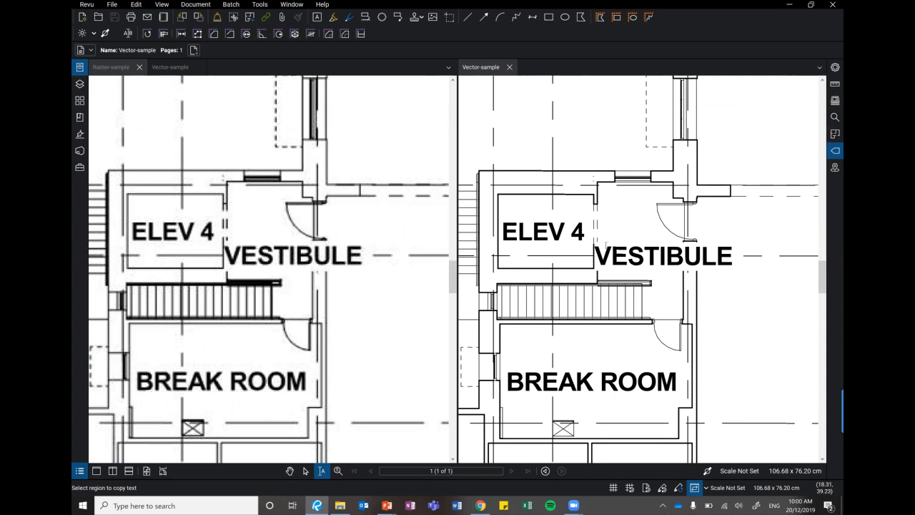
pyautogui.moveTo(591, 248); pyautogui.dragTo(754, 288)
pyautogui.click(754, 288)
pyautogui.moveTo(593, 256); pyautogui.dragTo(749, 252)
pyautogui.hotkey('ctrl', 'c')
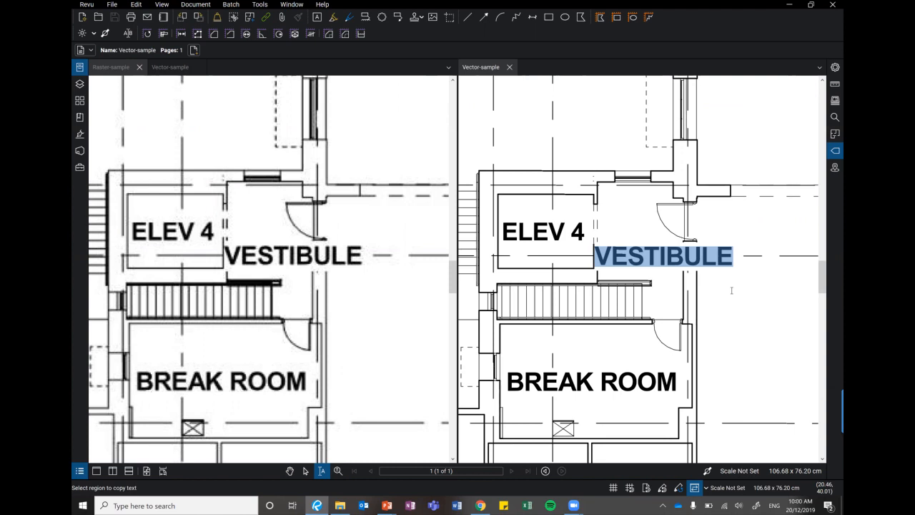
pyautogui.press('Escape')
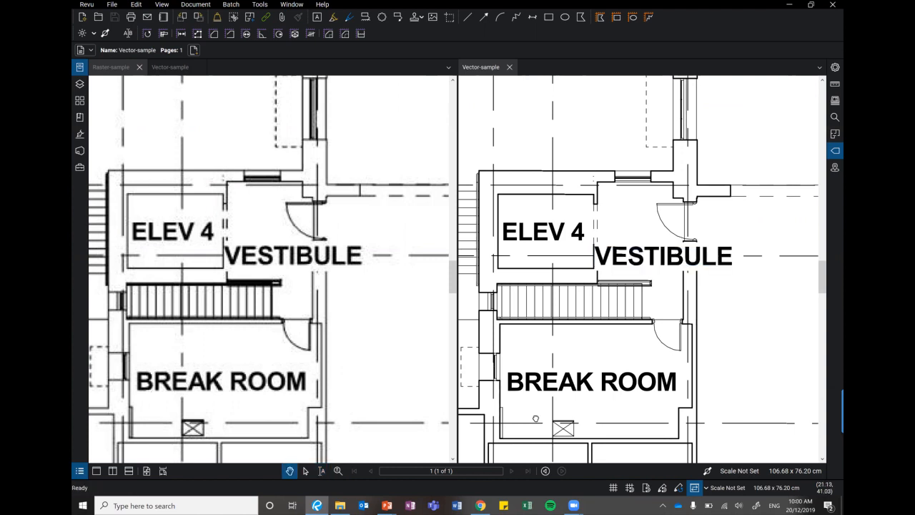
pyautogui.scroll(-2, 546, 247)
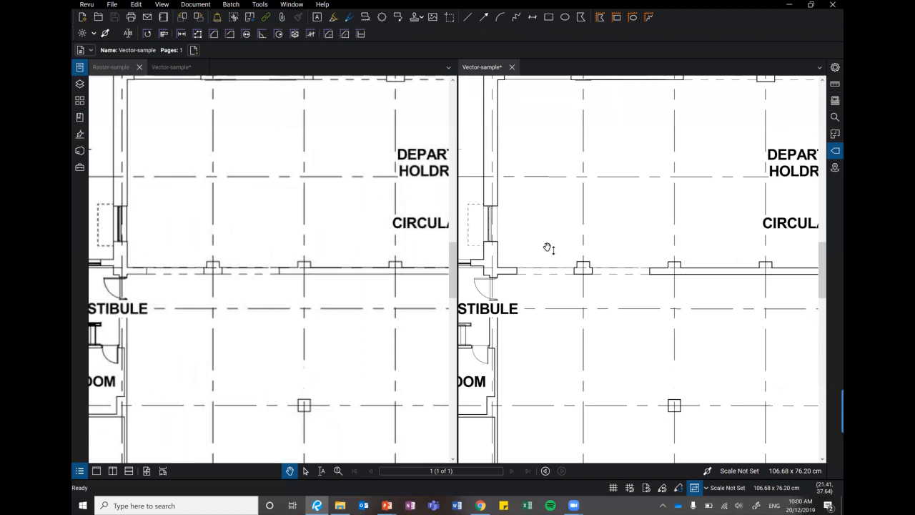
pyautogui.hotkey('ctrl', 'v')
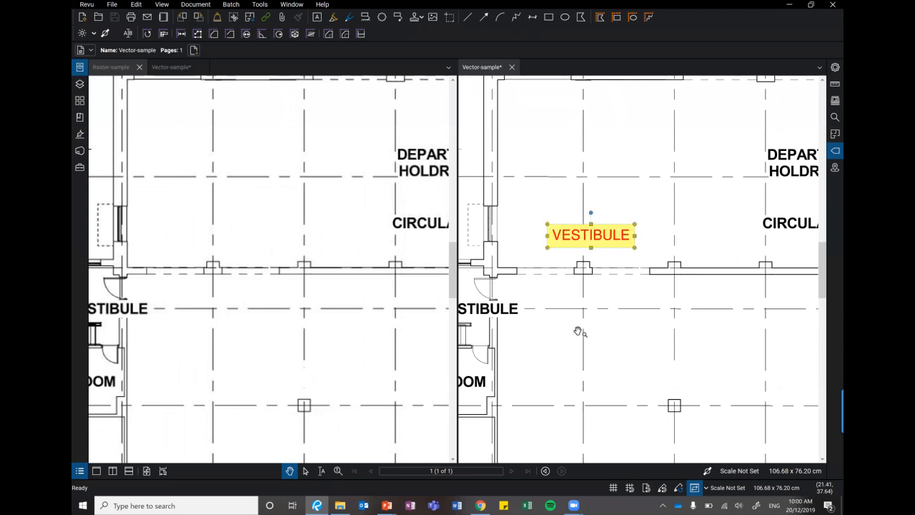
# Try to select the VESTIBULE label as text in the raster plan.
pyautogui.scroll(-3, 576, 331)
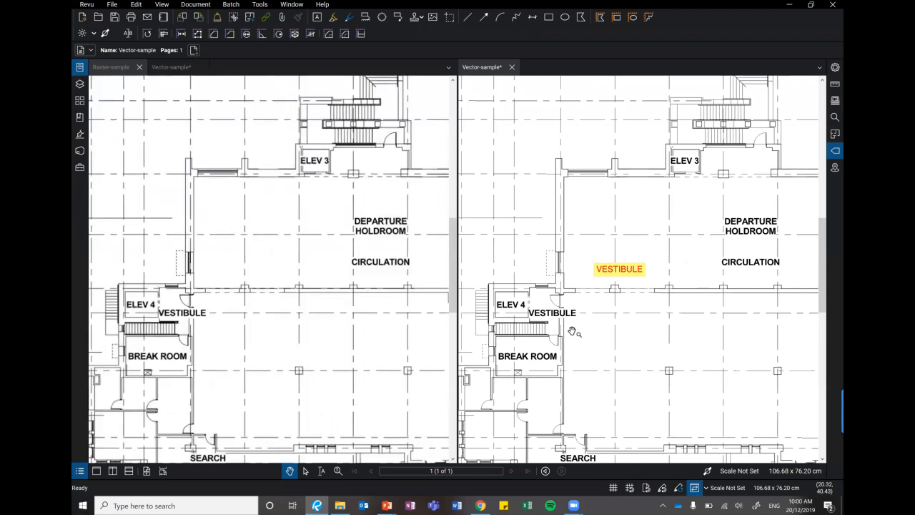
pyautogui.scroll(1, 153, 349)
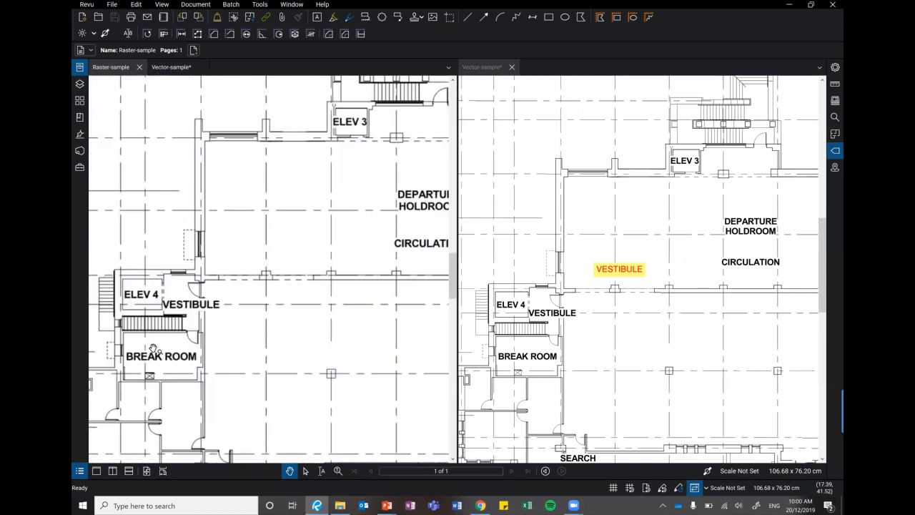
pyautogui.scroll(3, 153, 349)
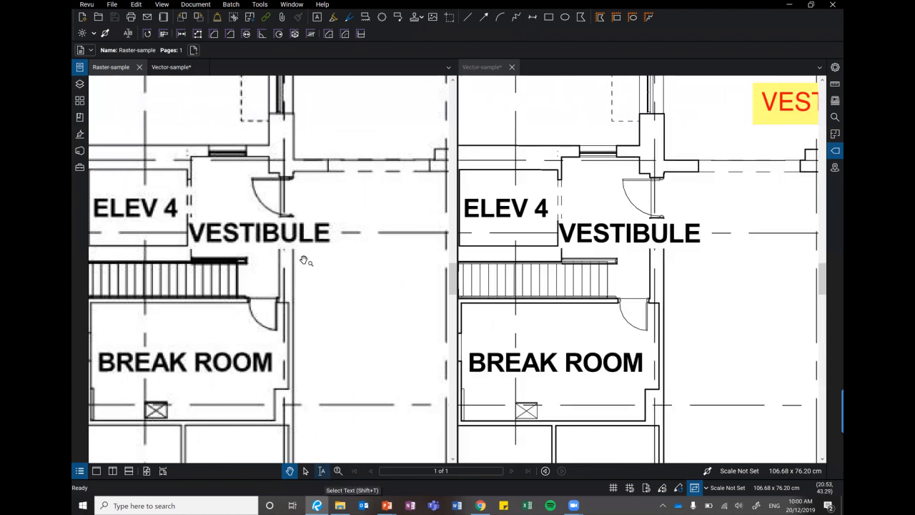
pyautogui.click(321, 471)
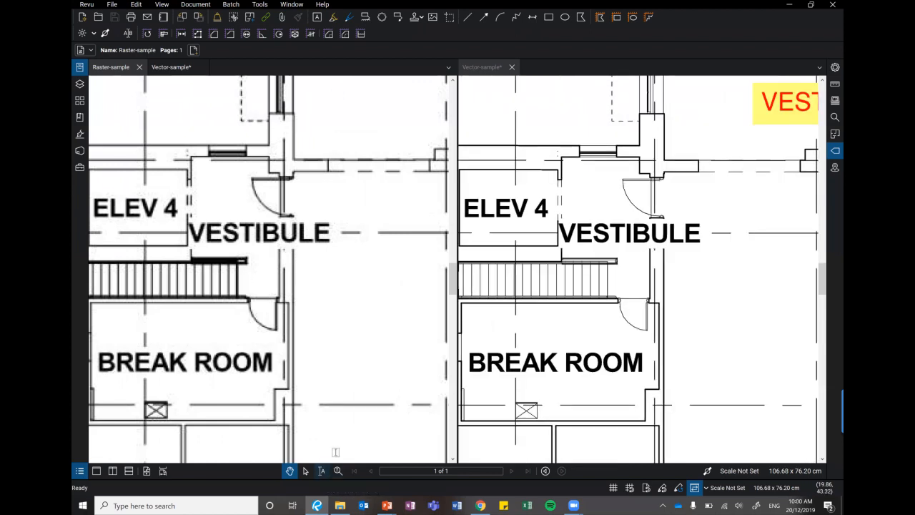
pyautogui.moveTo(173, 216); pyautogui.dragTo(348, 256)
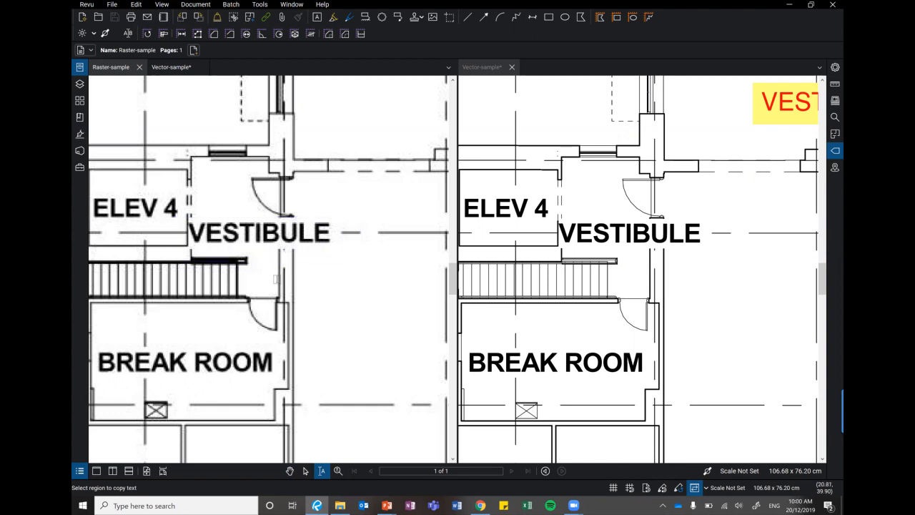
# Try to select text across the ELEV 4, VESTIBULE and BREAK ROOM area of the raster plan.
pyautogui.scroll(-4, 348, 255)
pyautogui.scroll(-1, 374, 320)
pyautogui.moveTo(373, 320); pyautogui.dragTo(251, 312)
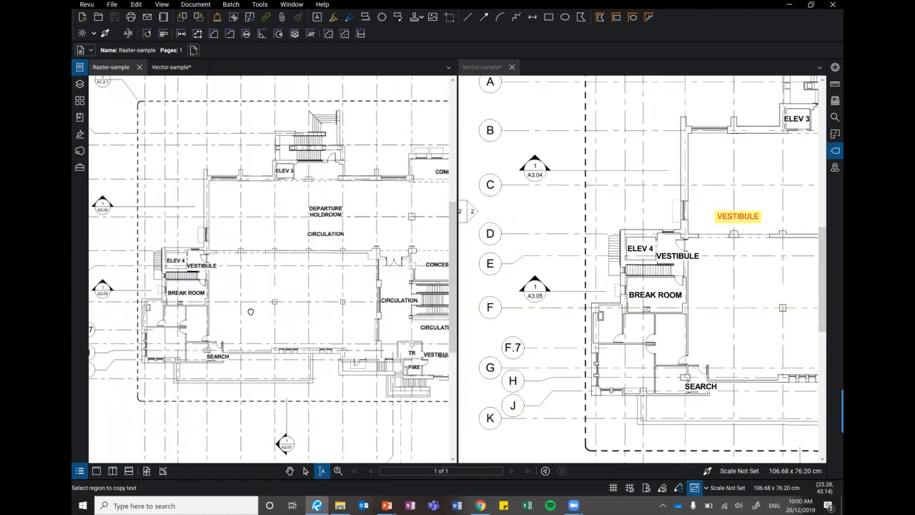
pyautogui.scroll(4, 164, 265)
pyautogui.scroll(2, 182, 281)
pyautogui.moveTo(185, 263); pyautogui.dragTo(400, 343)
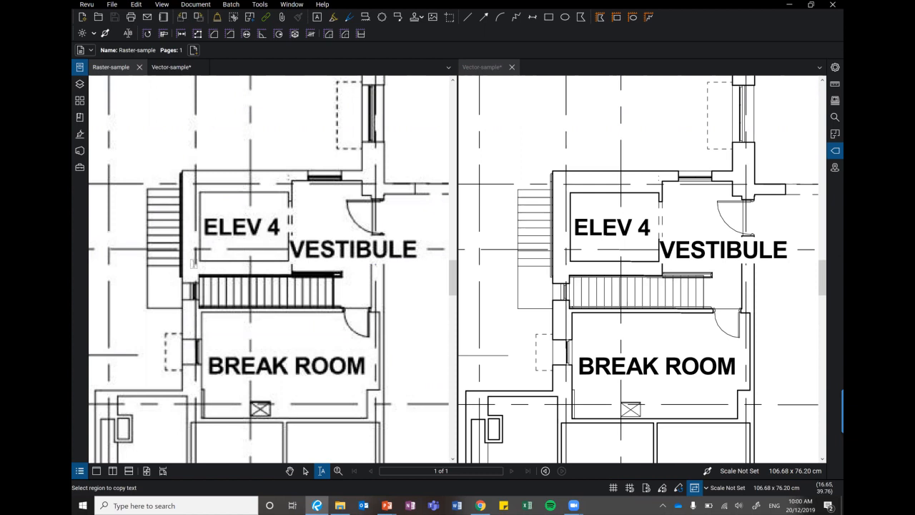
pyautogui.moveTo(188, 187); pyautogui.dragTo(443, 367)
pyautogui.scroll(-3, 390, 345)
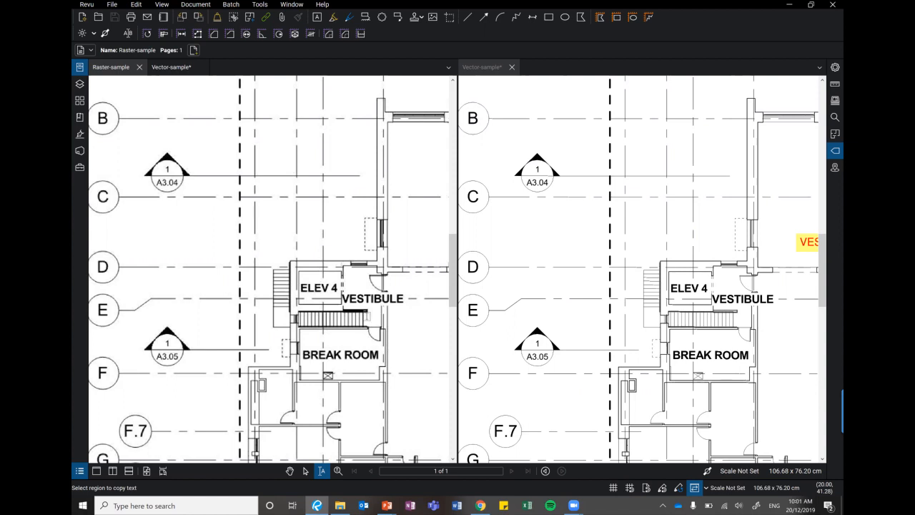
pyautogui.scroll(6, 356, 292)
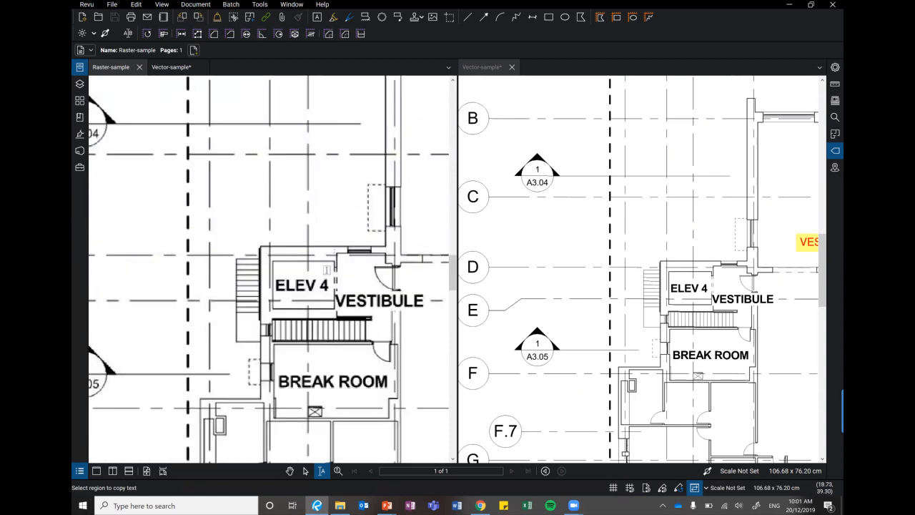
# Compare the raster and vector plans at several magnifications, from ELEV 4 and the VESTIBULE to the departure holdroom.
pyautogui.moveTo(222, 290); pyautogui.dragTo(122, 326)
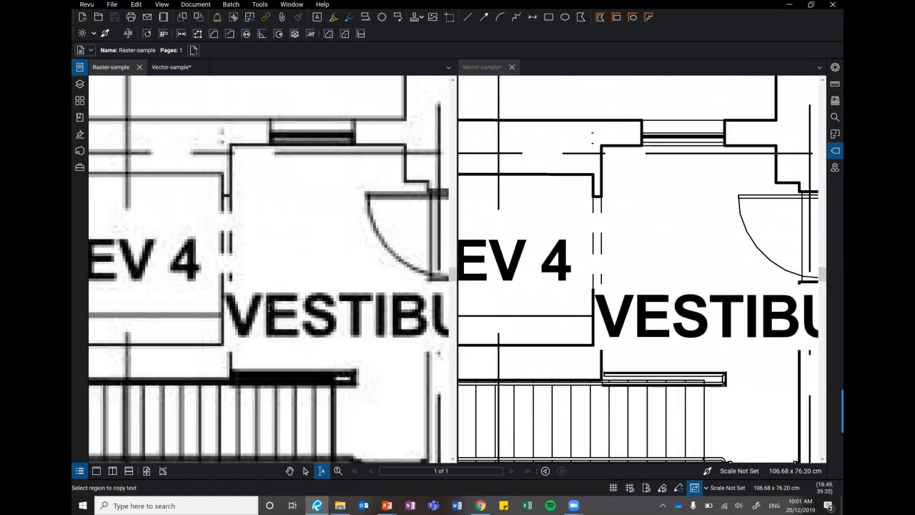
pyautogui.scroll(-3, 207, 356)
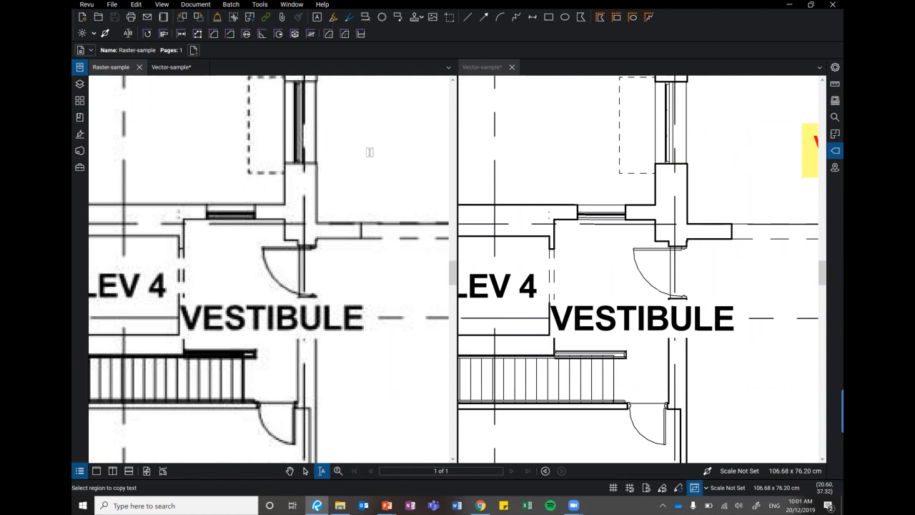
pyautogui.hotkey('shift', 'v')
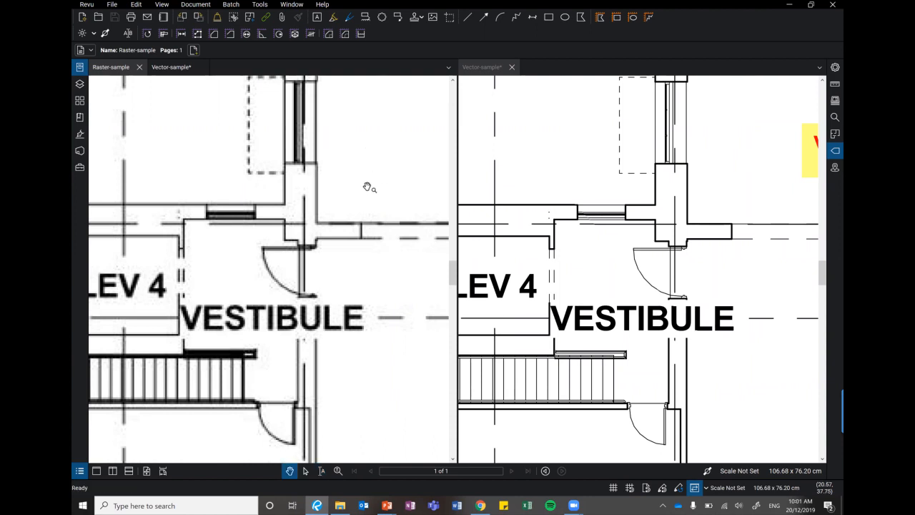
pyautogui.scroll(-3, 367, 188)
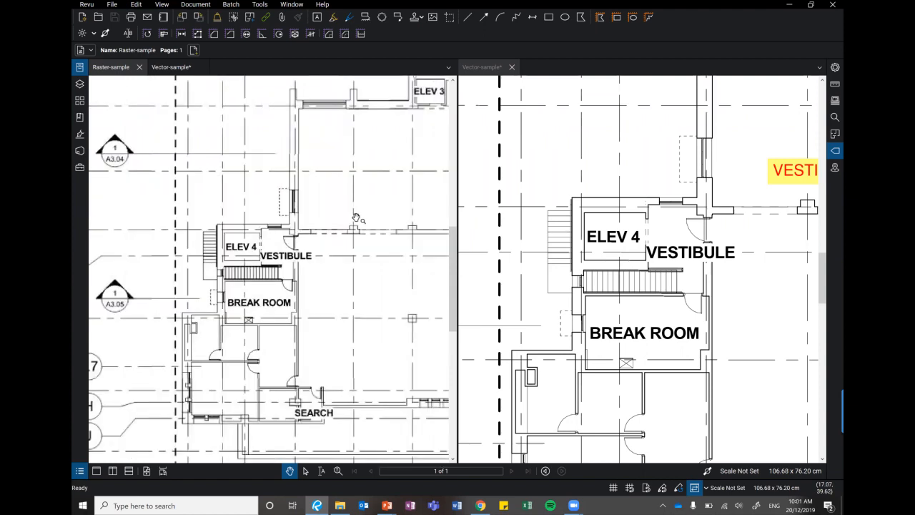
pyautogui.scroll(-3, 241, 262)
pyautogui.scroll(5, 204, 207)
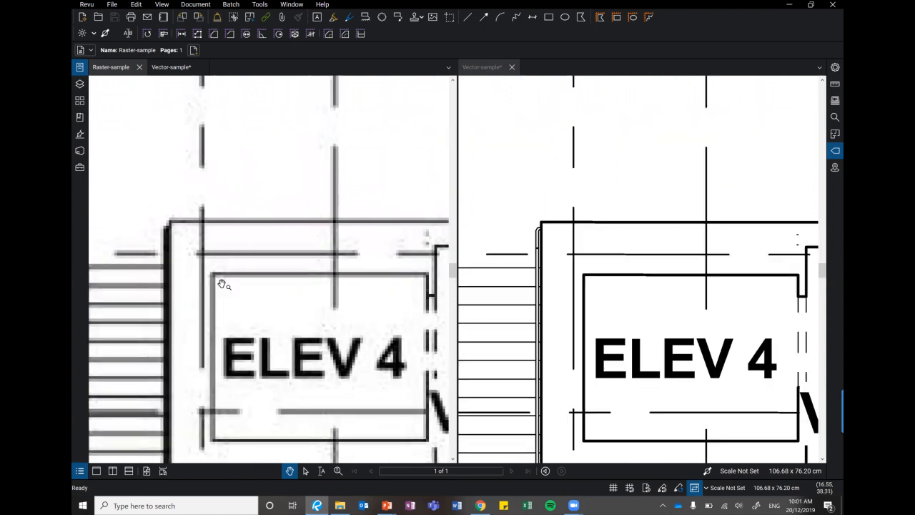
pyautogui.scroll(-2, 215, 293)
pyautogui.scroll(-5, 245, 339)
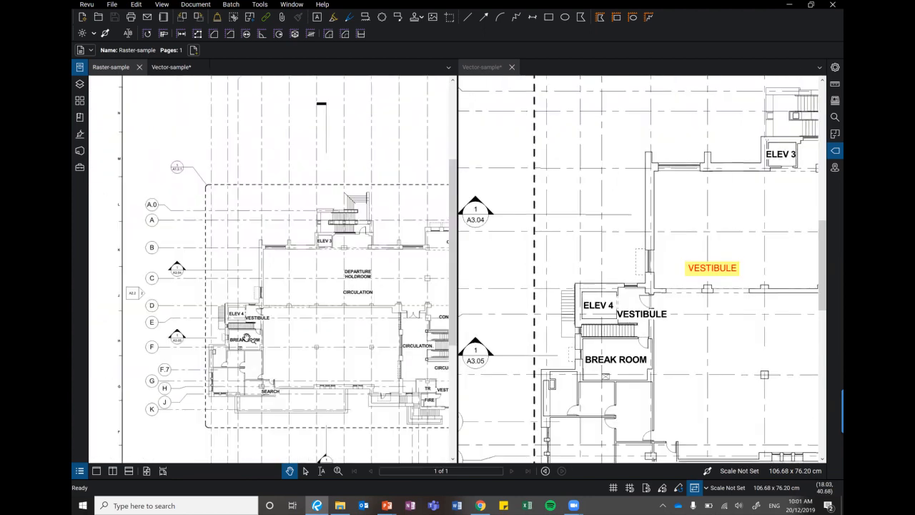
pyautogui.scroll(3, 250, 307)
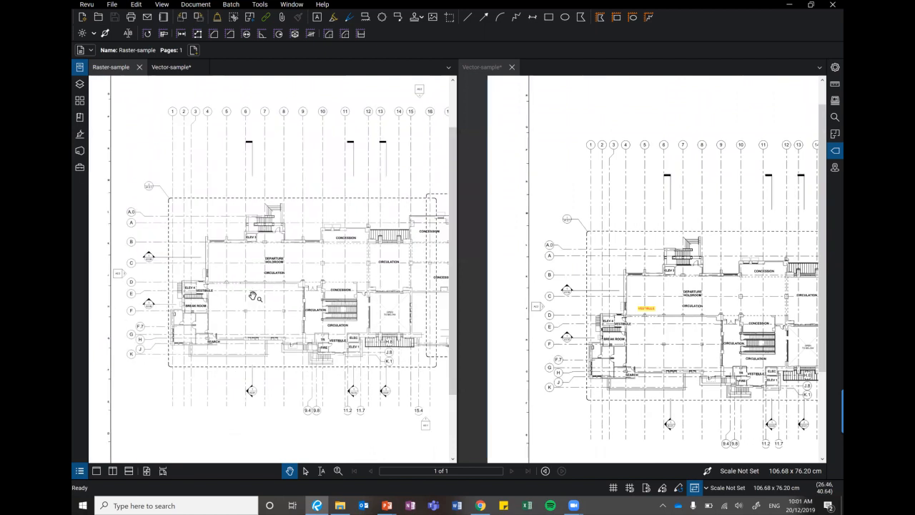
pyautogui.scroll(3, 331, 133)
pyautogui.scroll(2, 331, 133)
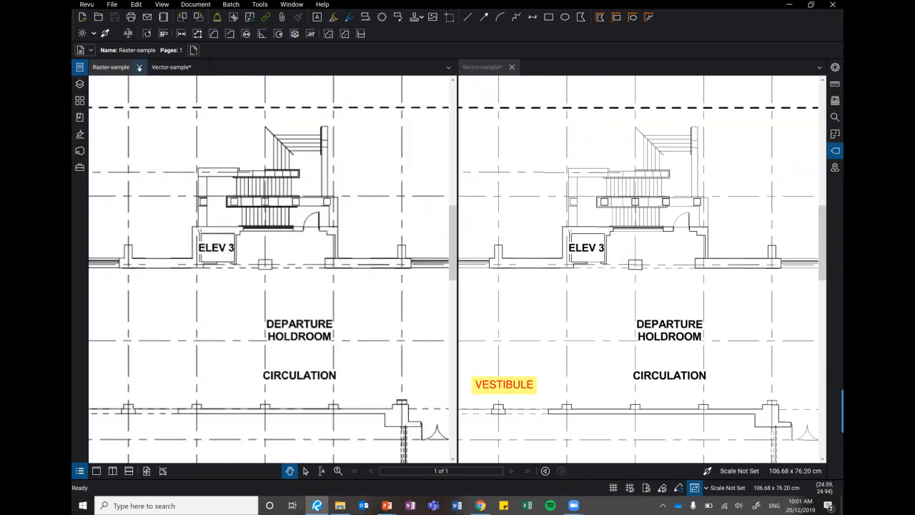
# Close the Raster-sample and Vector-sample documents without saving the changes.
pyautogui.click(139, 68)
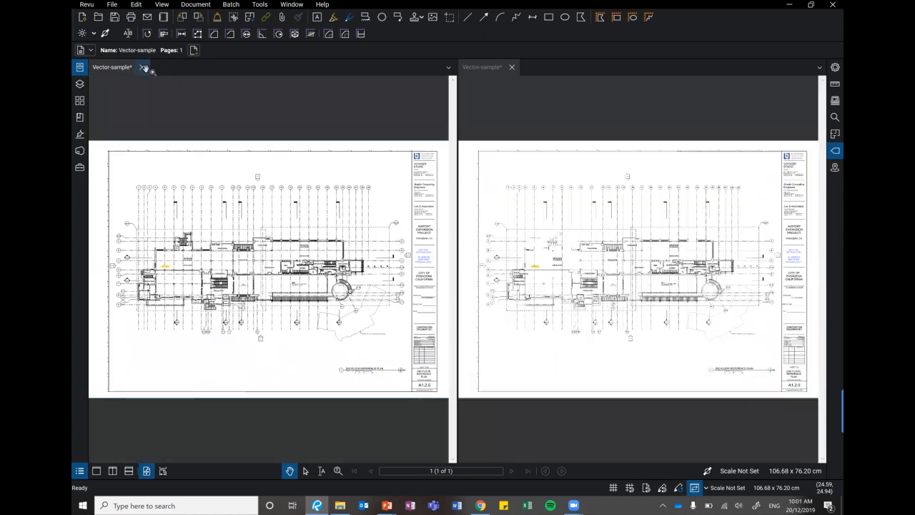
pyautogui.click(143, 67)
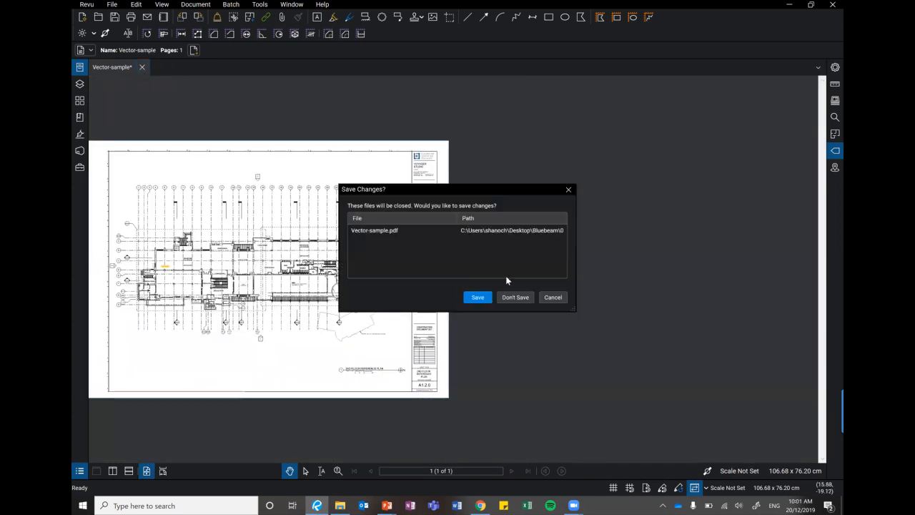
pyautogui.click(513, 297)
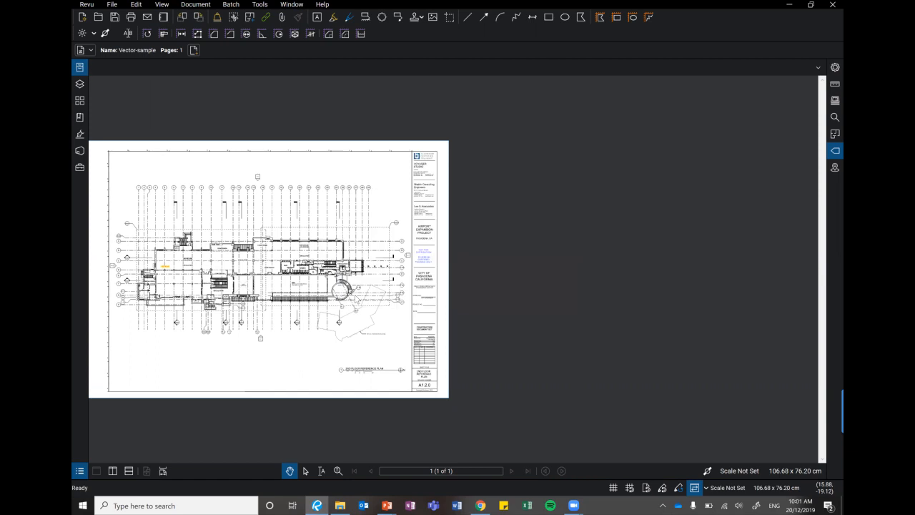
# Open 0648-A1-1-C2.pdf and 0648-A1-1-C3.pdf from the 02. OVERLAY AND COMPARE category, and hide the file list.
pyautogui.click(78, 68)
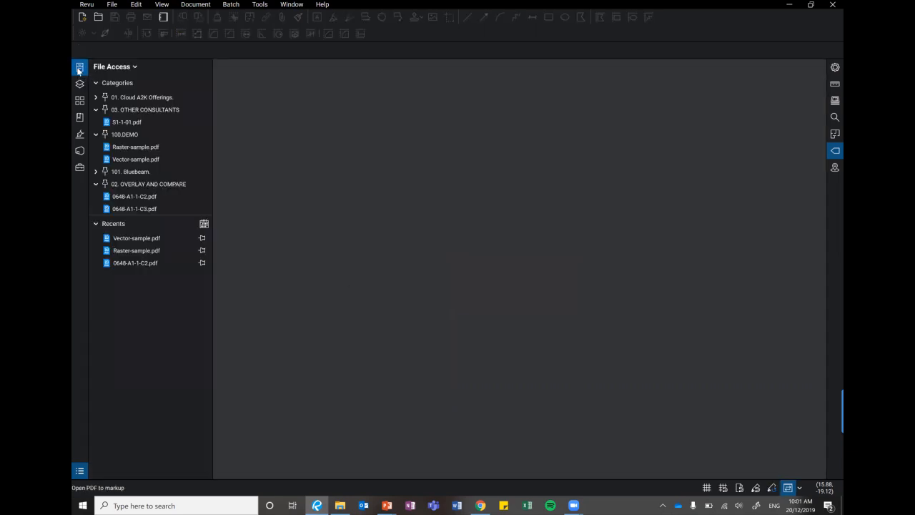
pyautogui.click(97, 134)
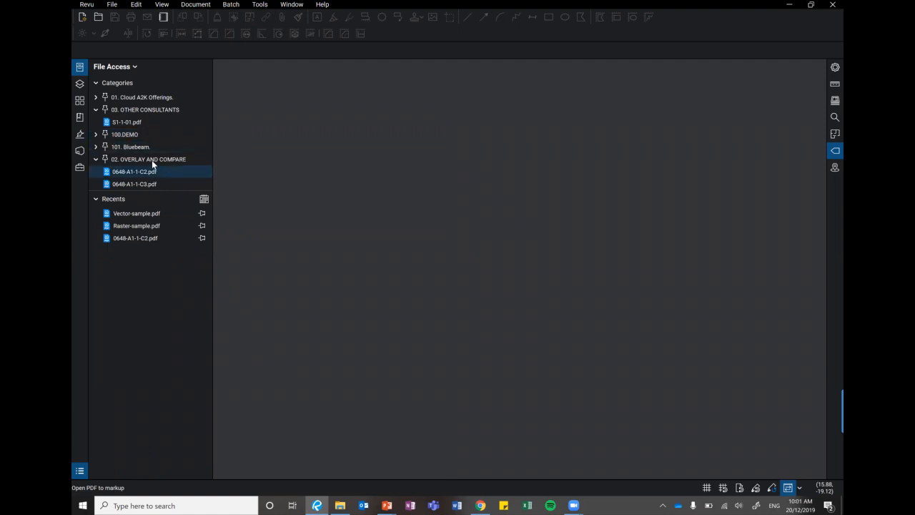
pyautogui.click(135, 172)
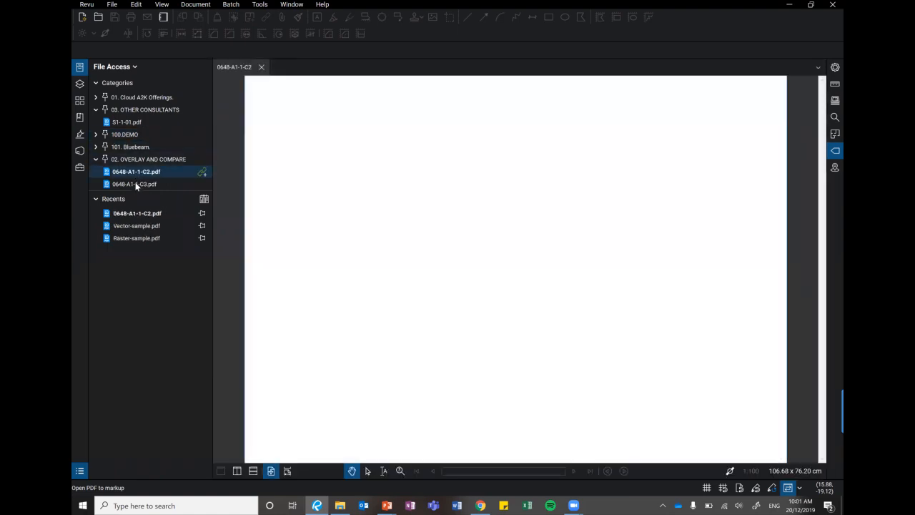
pyautogui.click(135, 184)
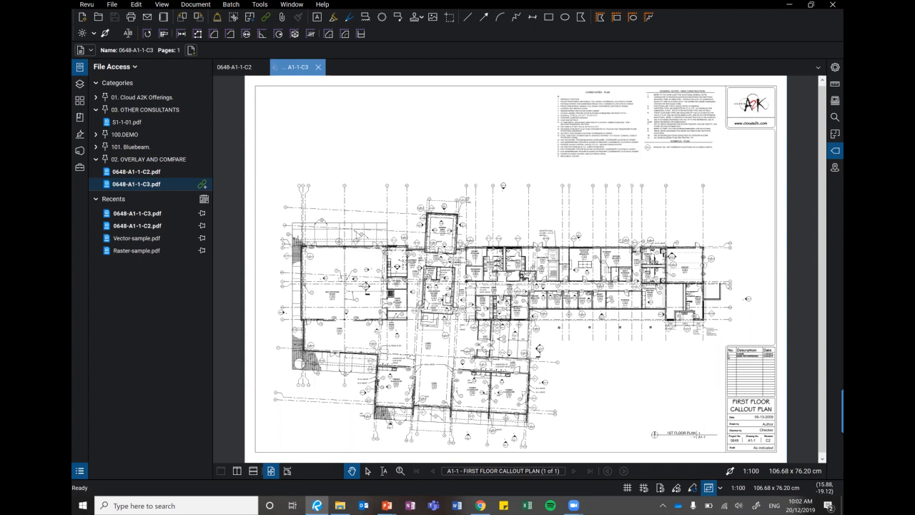
pyautogui.hotkey('alt', 'a')
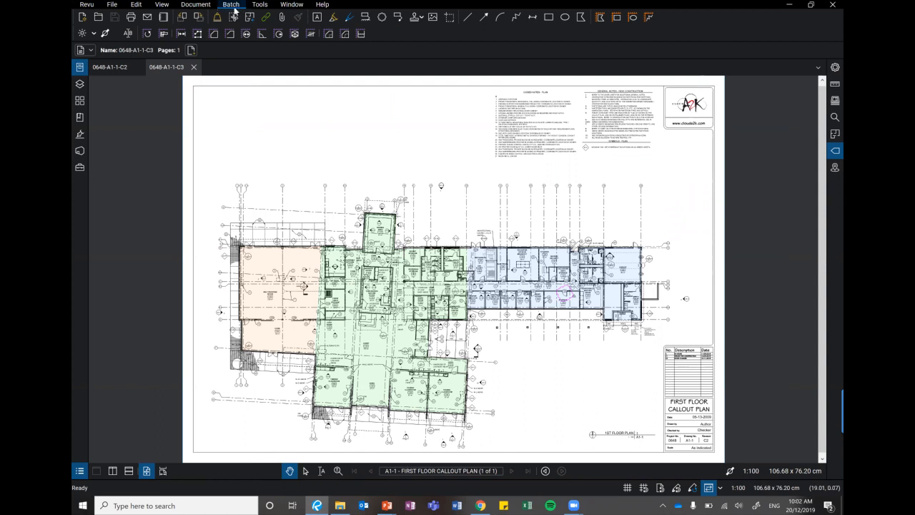
# Create a page overlay from the open 0648-A1-1-C3.pdf and 0648-A1-1-C2.pdf drawings.
pyautogui.click(196, 5)
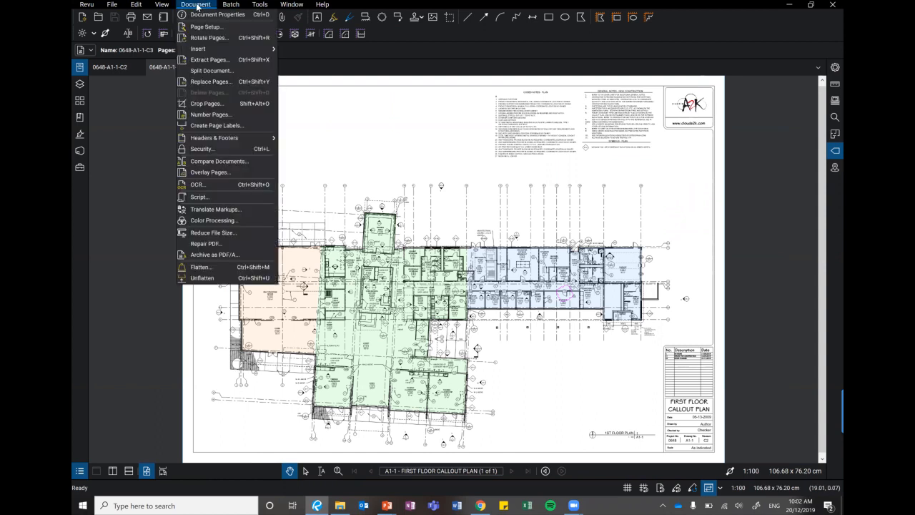
pyautogui.click(210, 171)
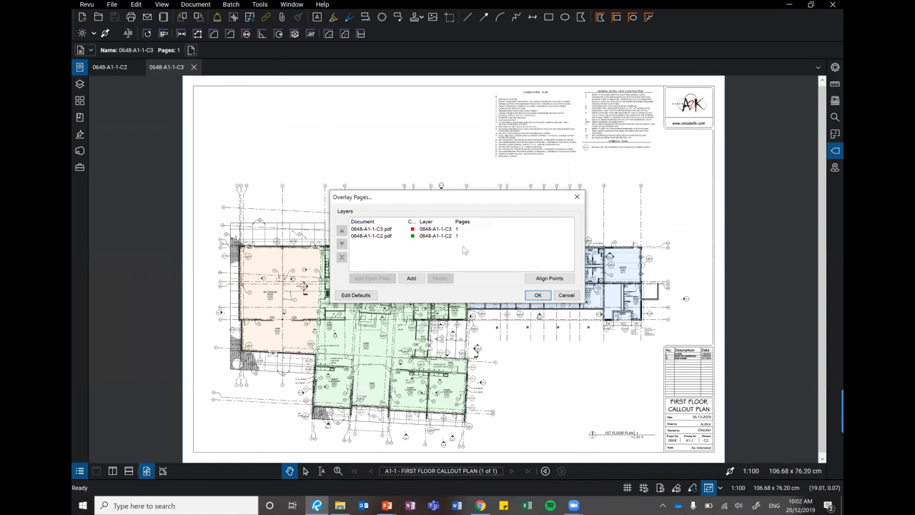
pyautogui.click(392, 229)
pyautogui.click(387, 236)
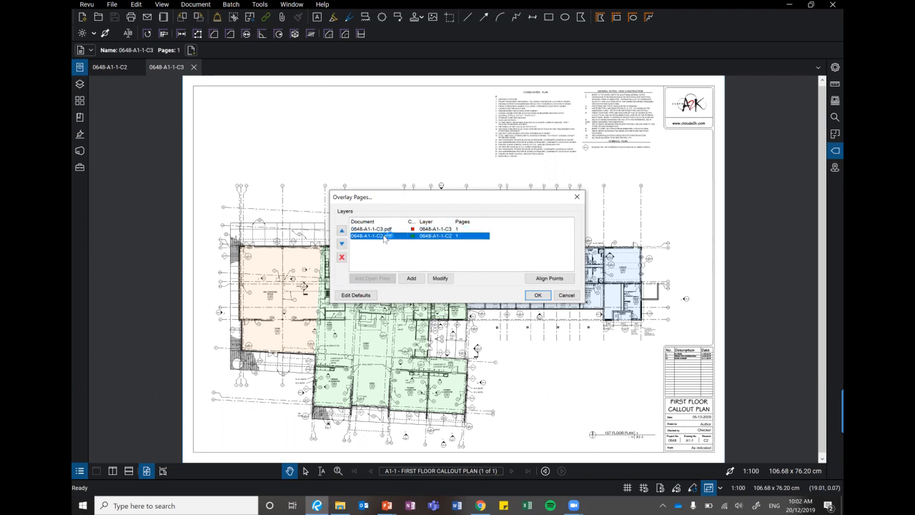
pyautogui.click(542, 298)
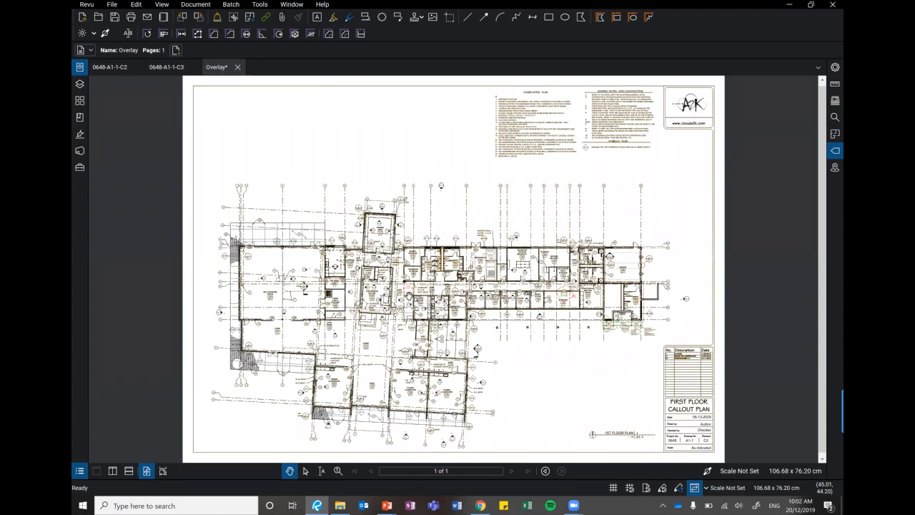
# Show the overlay's layer list and widen it to include the Print and Export columns.
pyautogui.scroll(2, 400, 293)
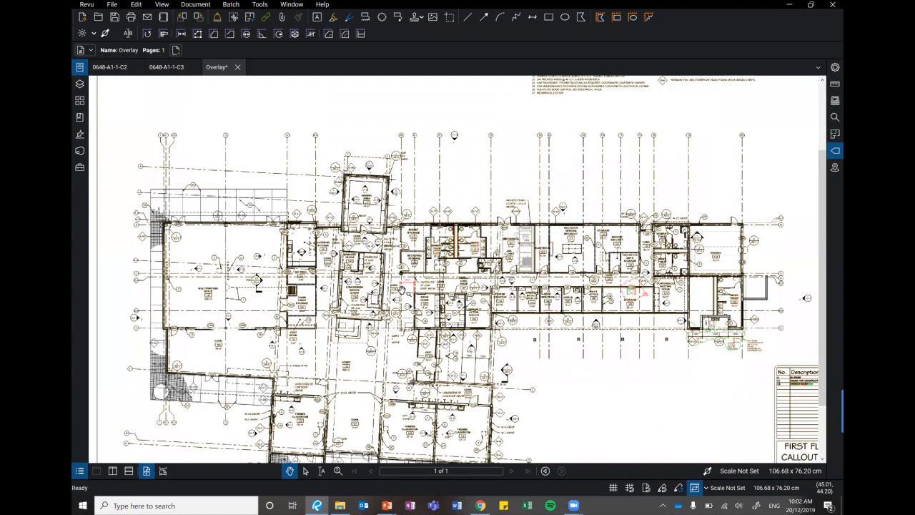
pyautogui.scroll(1, 402, 288)
pyautogui.scroll(1, 404, 281)
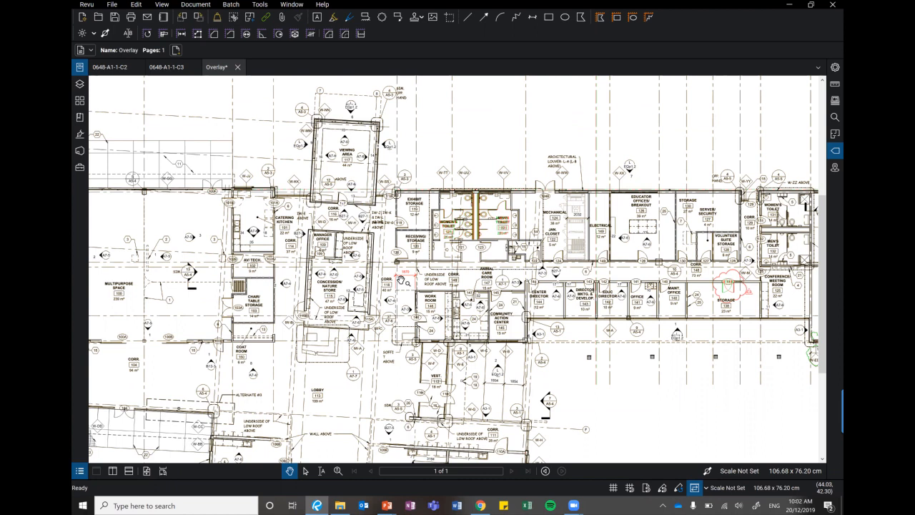
pyautogui.click(80, 84)
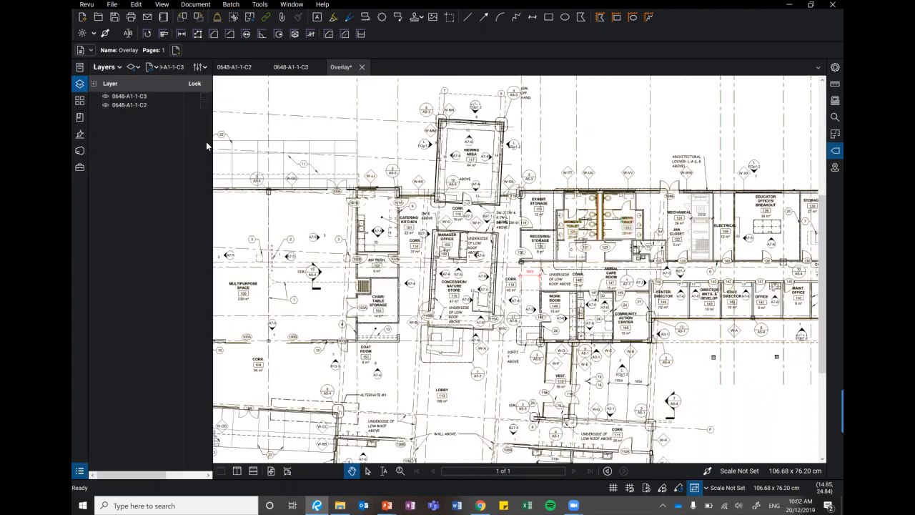
pyautogui.moveTo(212, 143); pyautogui.dragTo(298, 154)
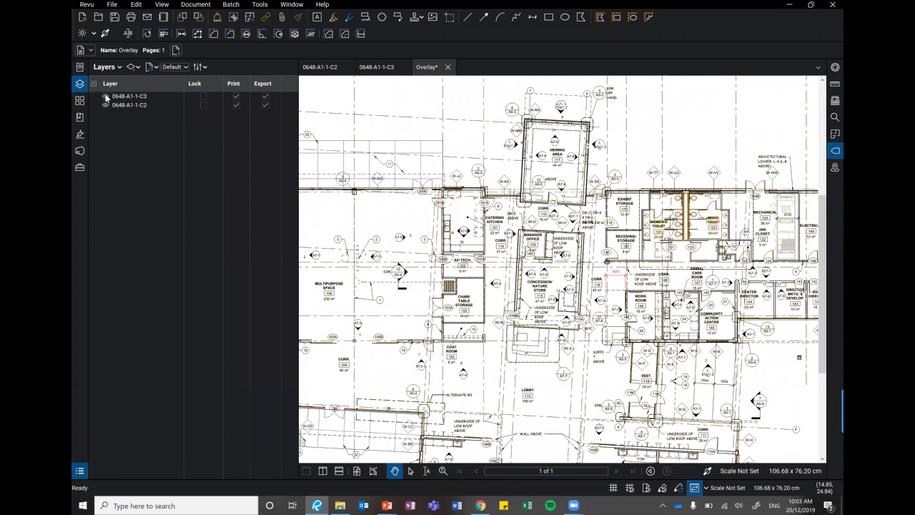
# View each revision alone by hiding and restoring the 0648-A1-1-C3 layer and the 0648-A1-1-C2 layer in turn.
pyautogui.click(105, 96)
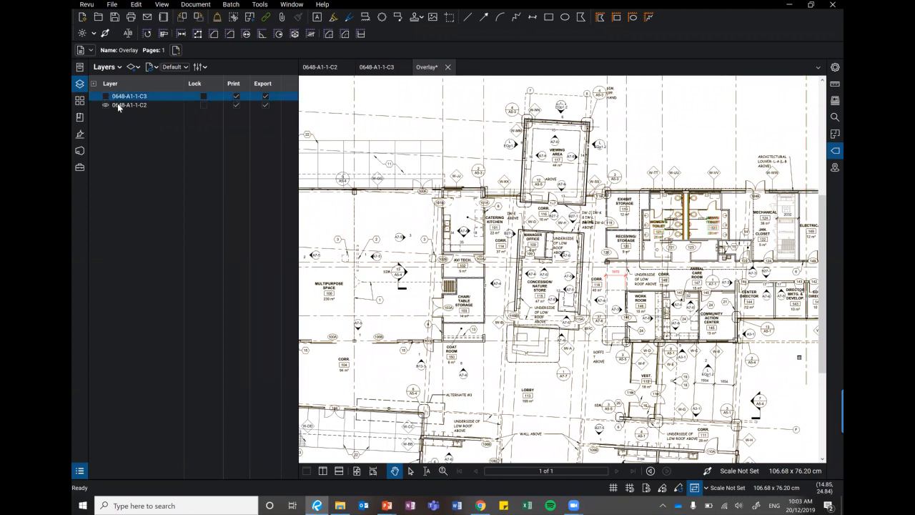
pyautogui.click(106, 97)
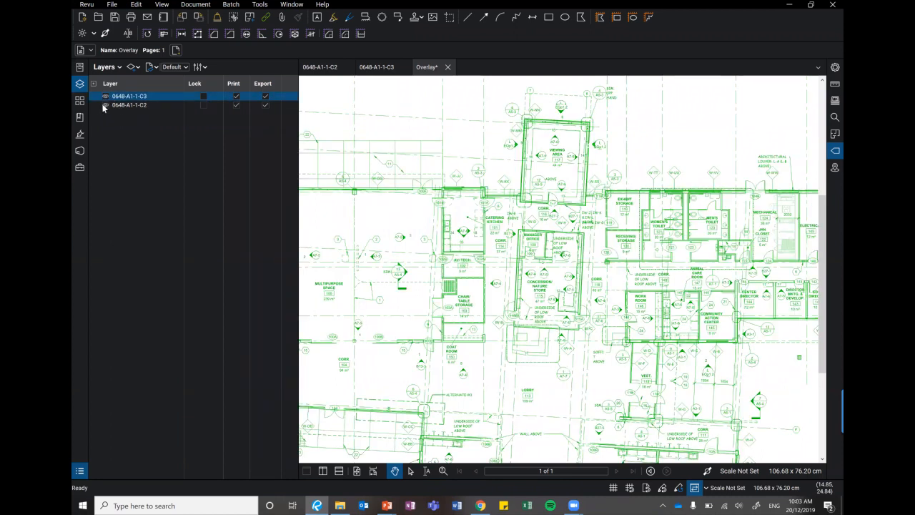
pyautogui.click(104, 105)
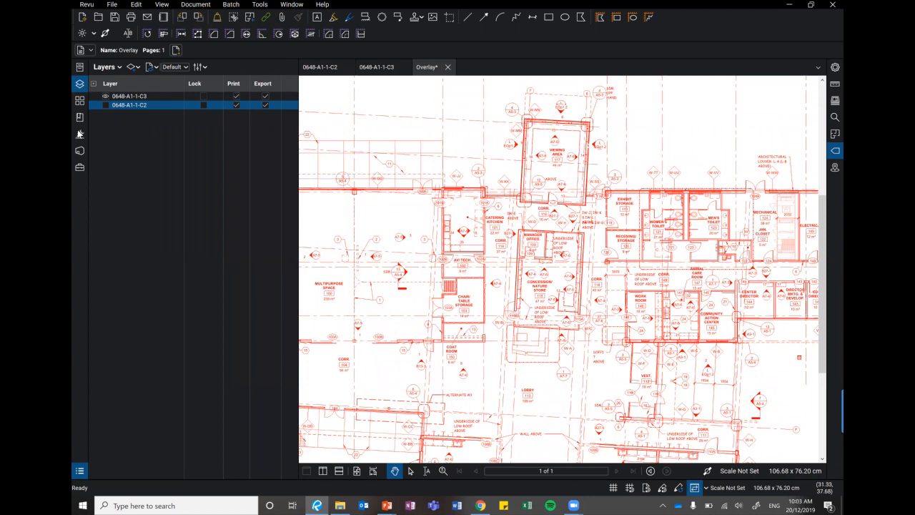
pyautogui.click(104, 105)
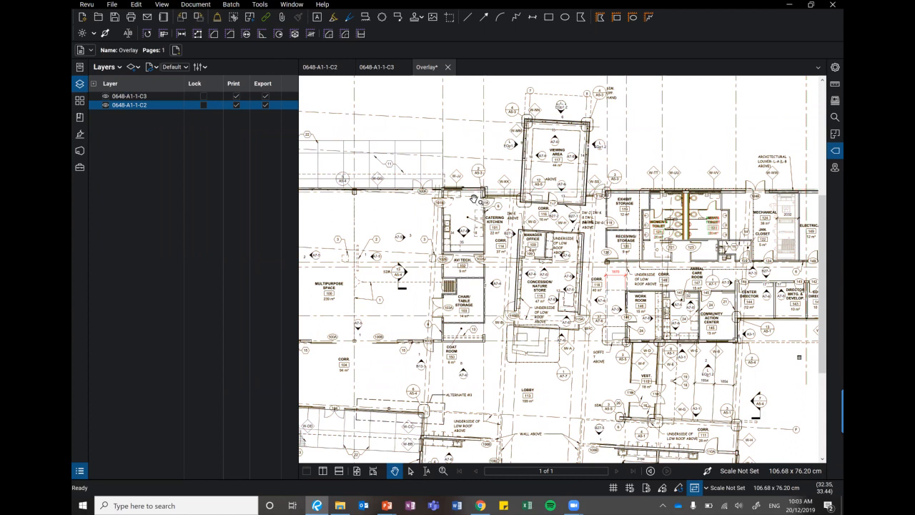
# Toggle the Disable Line Weights option for the overlay at door 101A beside the catering kitchen.
pyautogui.scroll(3, 474, 198)
pyautogui.scroll(3, 474, 198)
pyautogui.scroll(3, 474, 198)
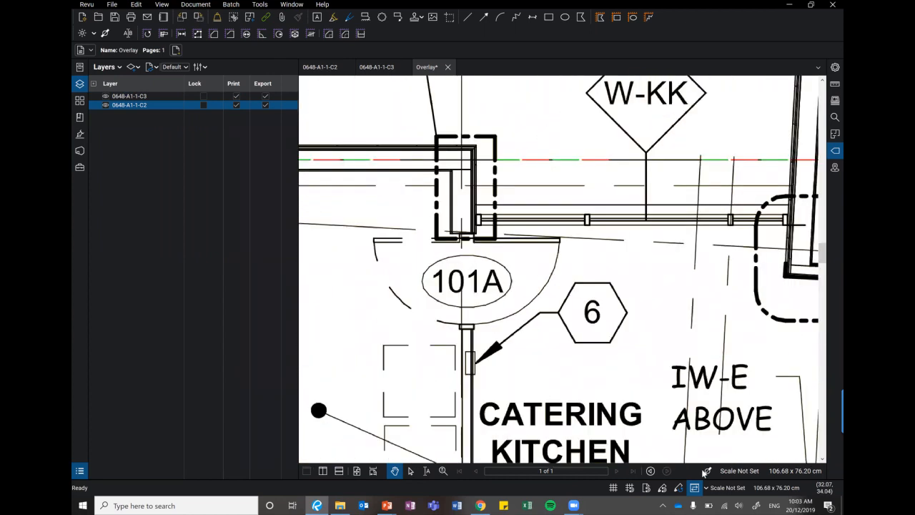
pyautogui.click(707, 471)
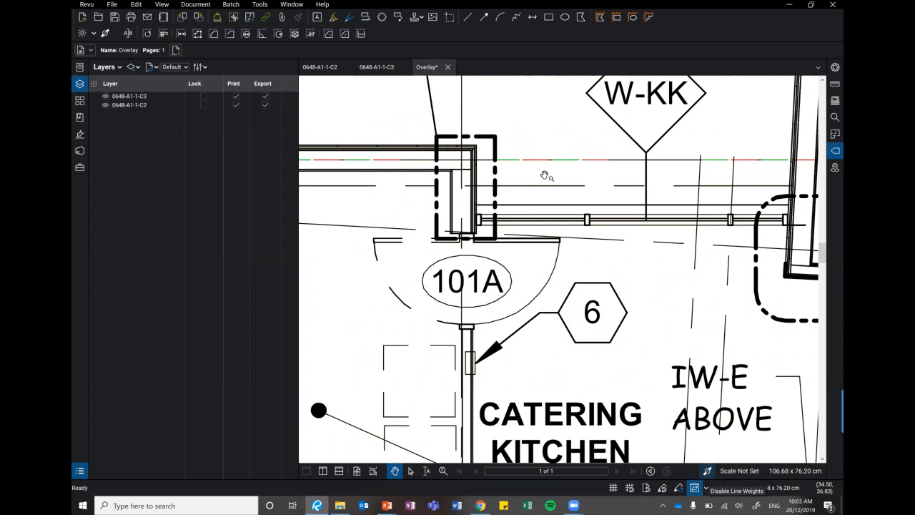
# Examine the differences between the overlaid revisions from the catering kitchen across to the women's and men's toilets.
pyautogui.scroll(-5, 532, 169)
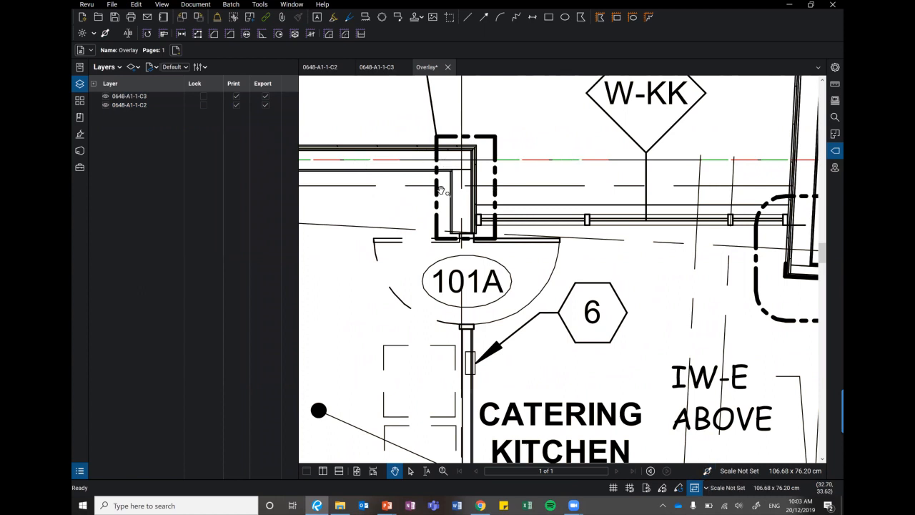
pyautogui.scroll(-2, 535, 173)
pyautogui.moveTo(395, 173); pyautogui.dragTo(635, 229)
pyautogui.scroll(5, 632, 228)
pyautogui.scroll(-3, 619, 238)
pyautogui.moveTo(691, 253); pyautogui.dragTo(531, 250)
pyautogui.moveTo(777, 281); pyautogui.dragTo(482, 265)
pyautogui.moveTo(732, 300); pyautogui.dragTo(417, 299)
pyautogui.moveTo(688, 299); pyautogui.dragTo(368, 284)
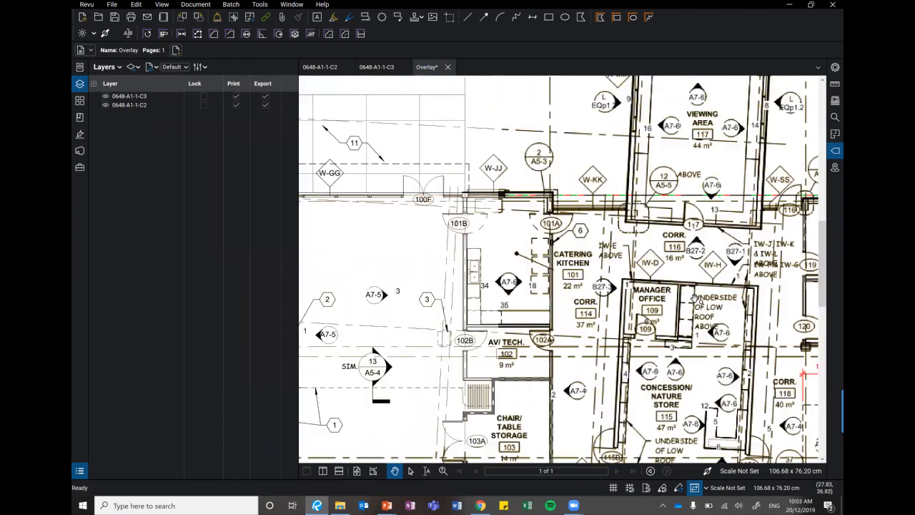
pyautogui.moveTo(658, 258); pyautogui.dragTo(327, 258)
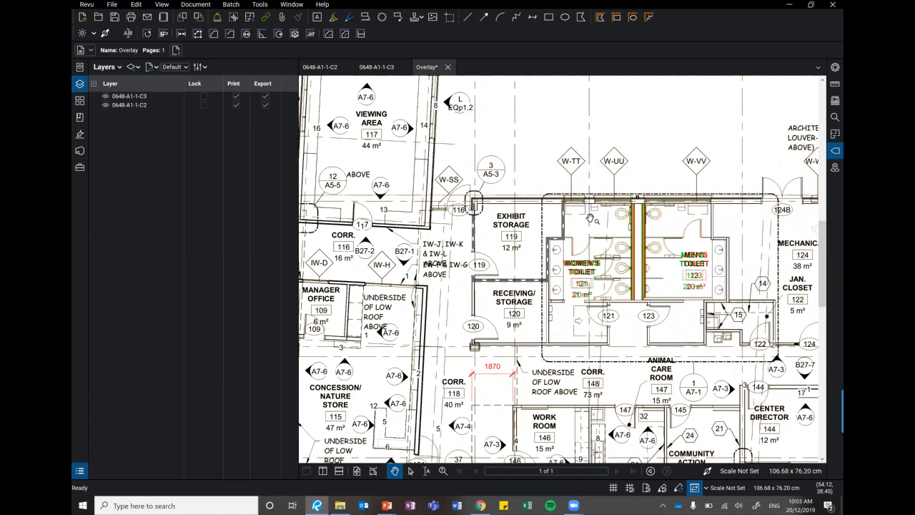
pyautogui.scroll(3, 676, 259)
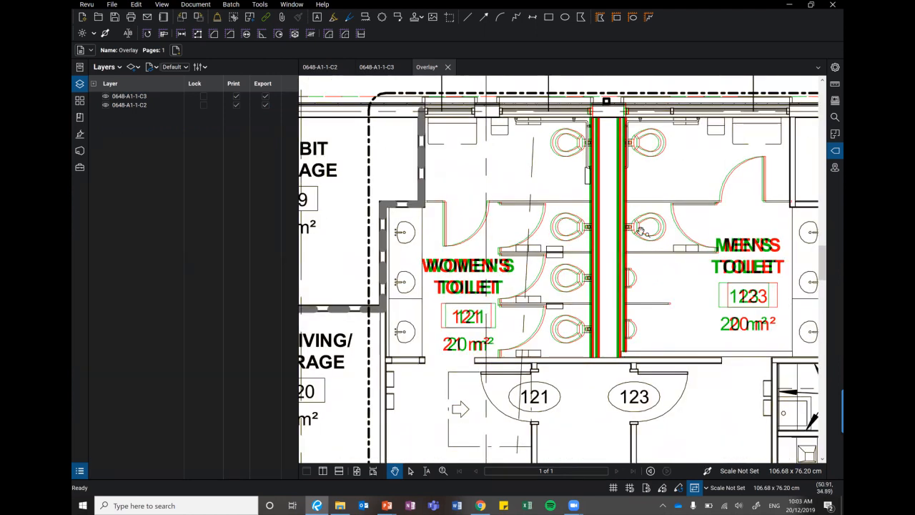
pyautogui.scroll(1, 641, 231)
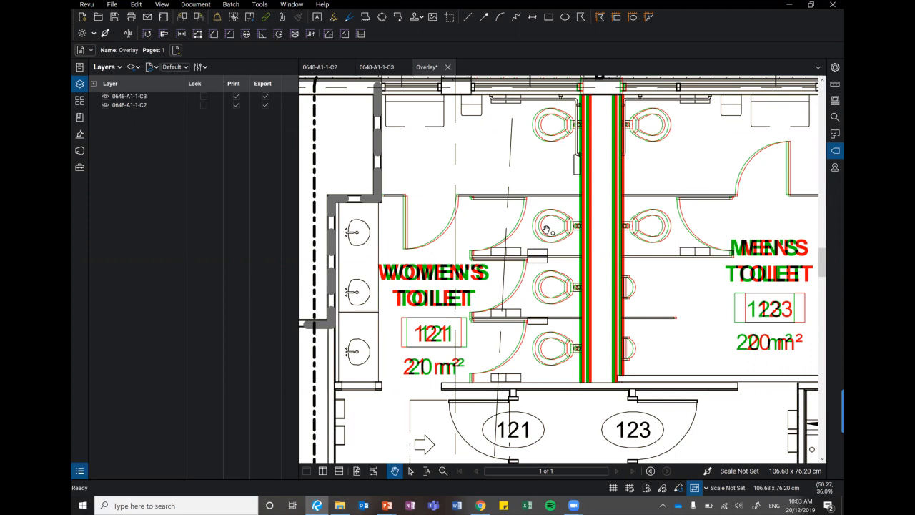
# Examine the overlaid revisions from the women's and men's toilets along corridor 148 to storage room 138 and the garage.
pyautogui.scroll(-2, 546, 229)
pyautogui.scroll(-1, 585, 258)
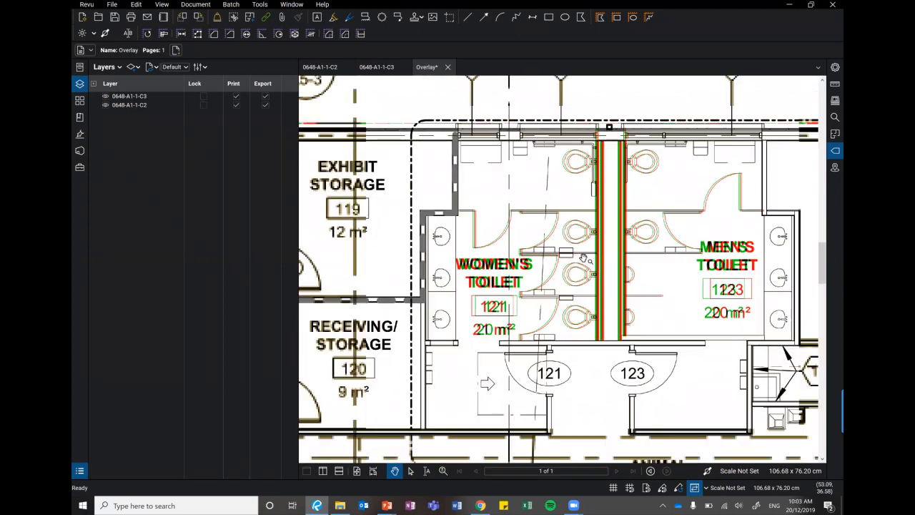
pyautogui.hscroll(3, 580, 260)
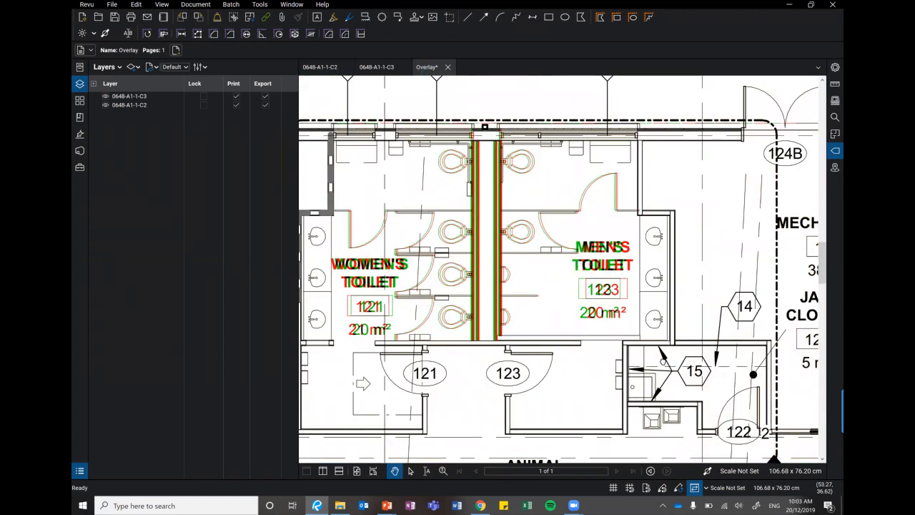
pyautogui.scroll(-1, 543, 336)
pyautogui.scroll(-1, 533, 336)
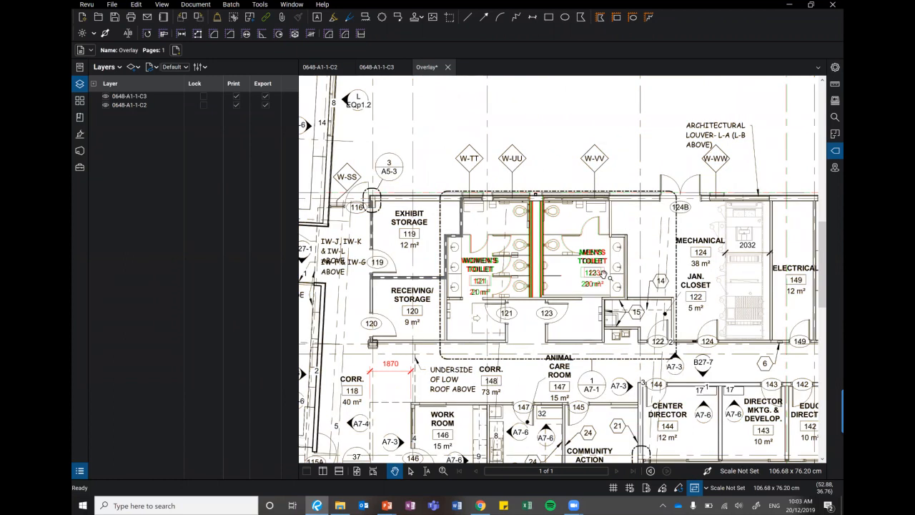
pyautogui.scroll(-2, 603, 273)
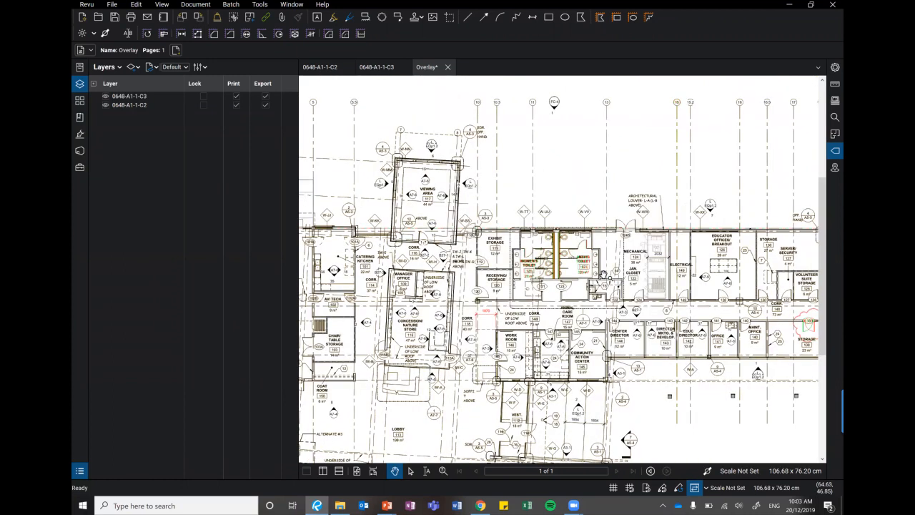
pyautogui.moveTo(602, 275); pyautogui.dragTo(398, 245)
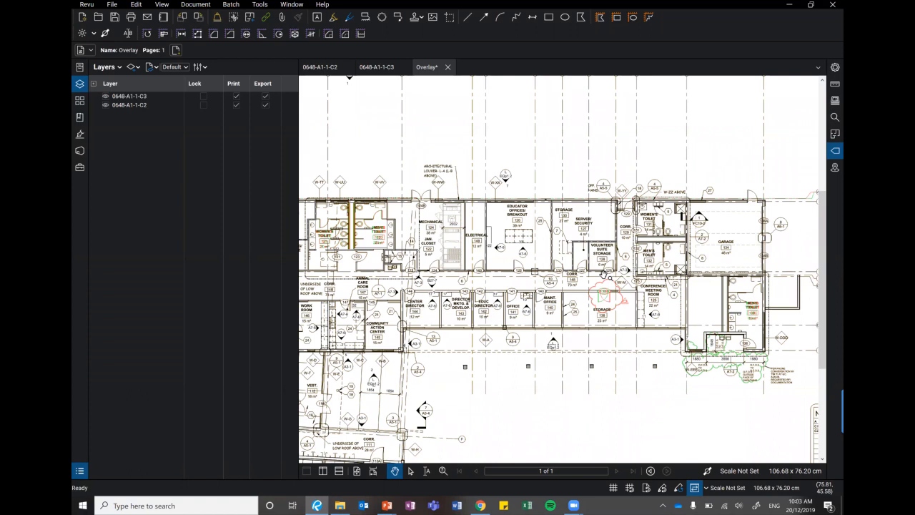
# At the clouded door of storage room 138, hide and restore the 0648-A1-1-C2 layer and the 0648-A1-1-C3 layer in turn.
pyautogui.scroll(4, 603, 274)
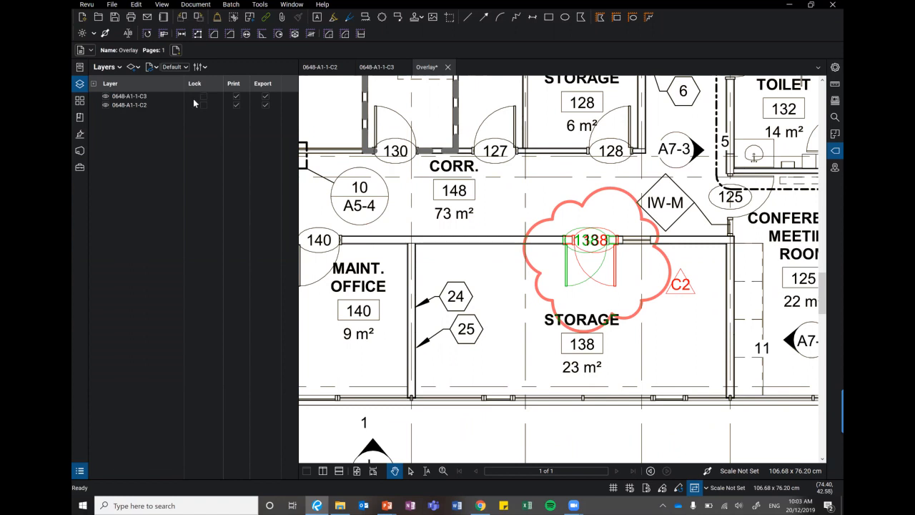
pyautogui.click(104, 106)
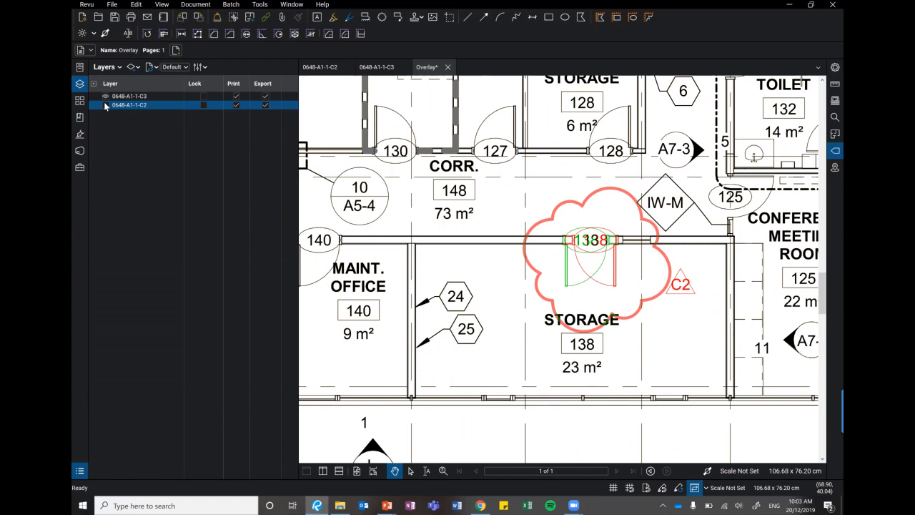
pyautogui.click(105, 105)
pyautogui.click(105, 96)
pyautogui.click(105, 96)
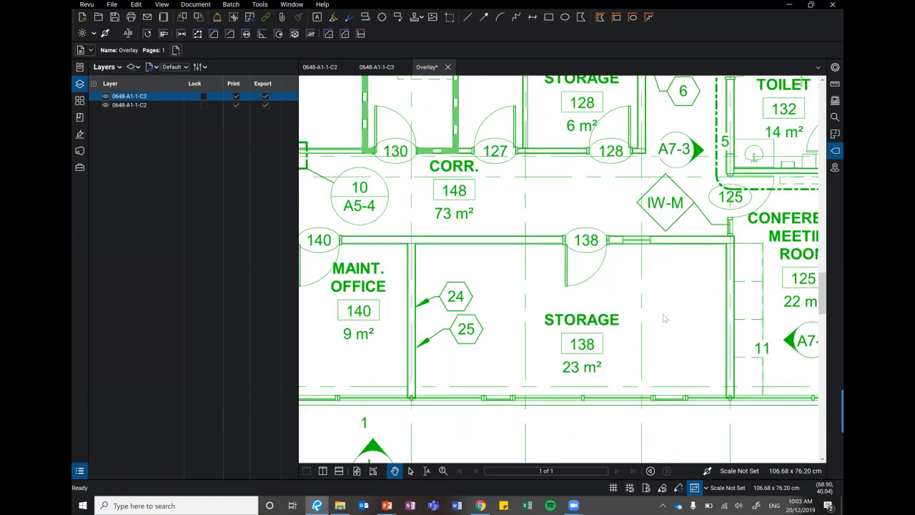
# Examine the overlay's coloured differences around storage room 138 and the conference room, out to the full first floor sheet.
pyautogui.scroll(-2, 764, 323)
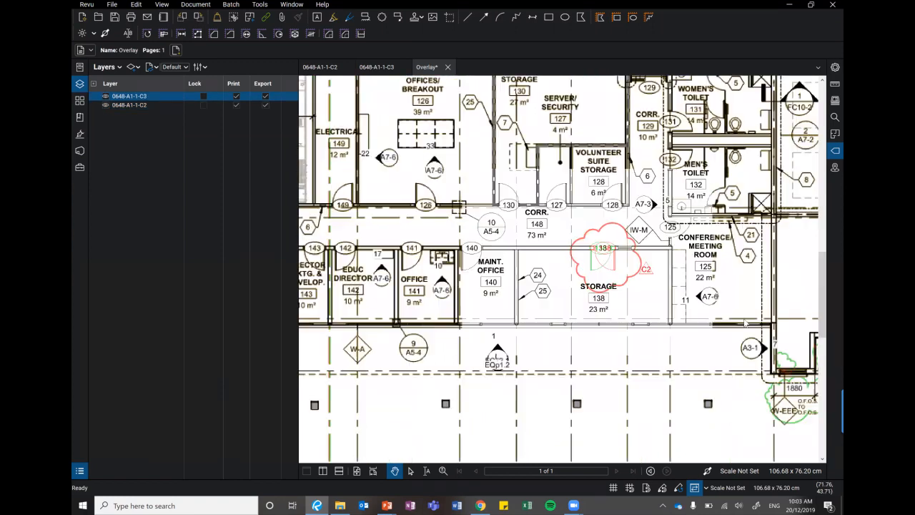
pyautogui.scroll(-1, 618, 356)
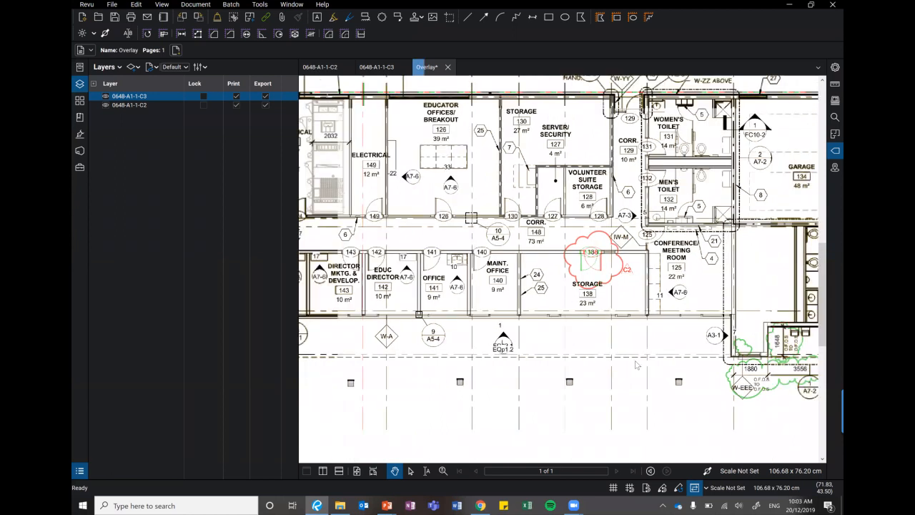
pyautogui.scroll(-1, 660, 379)
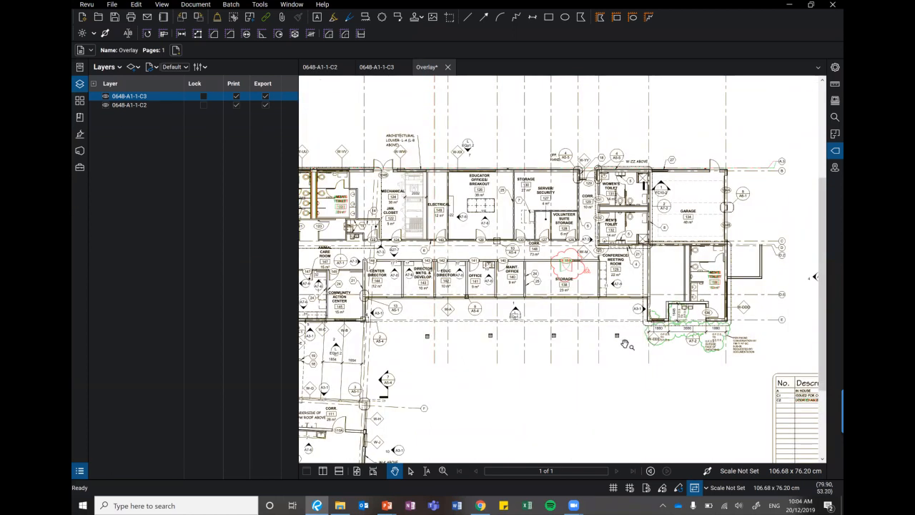
pyautogui.scroll(-1, 571, 361)
pyautogui.scroll(-2, 538, 363)
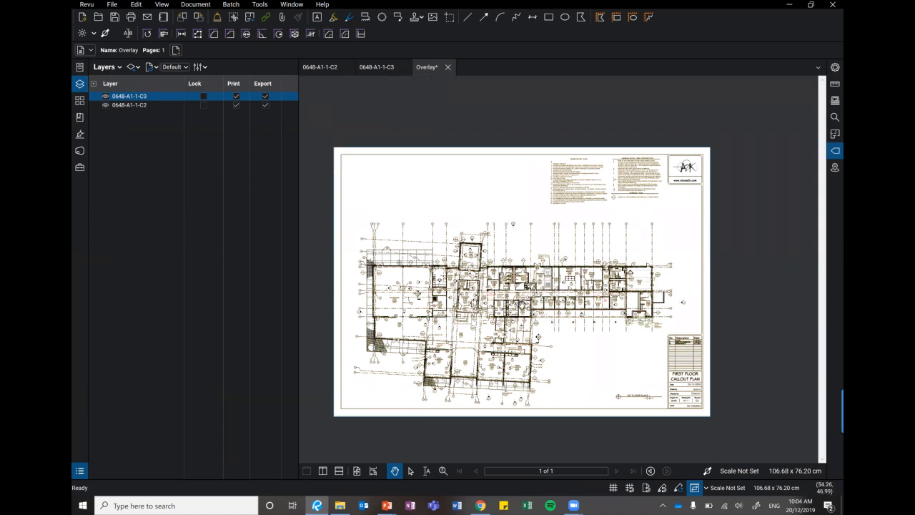
# Take a snapshot of the overlay region around the women's and men's toilets, including the W-TT, W-UU and W-VV tags.
pyautogui.scroll(2, 468, 249)
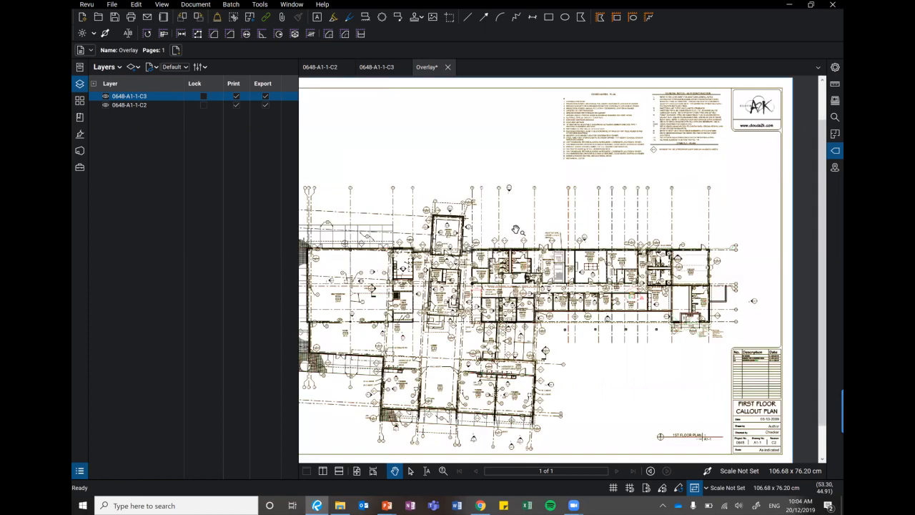
pyautogui.scroll(1, 516, 229)
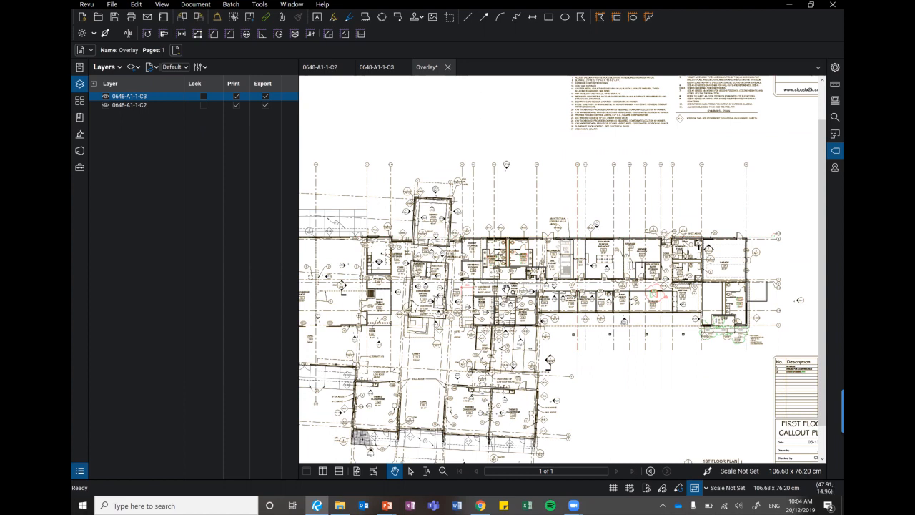
pyautogui.scroll(3, 532, 256)
pyautogui.click(450, 17)
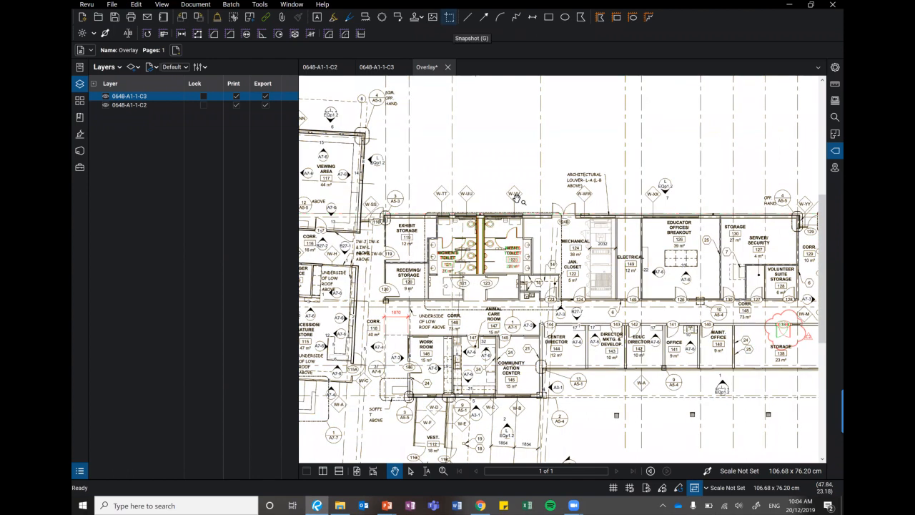
pyautogui.moveTo(411, 157)
pyautogui.mouseDown()
pyautogui.moveTo(521, 279)
pyautogui.moveTo(560, 294)
pyautogui.mouseUp()
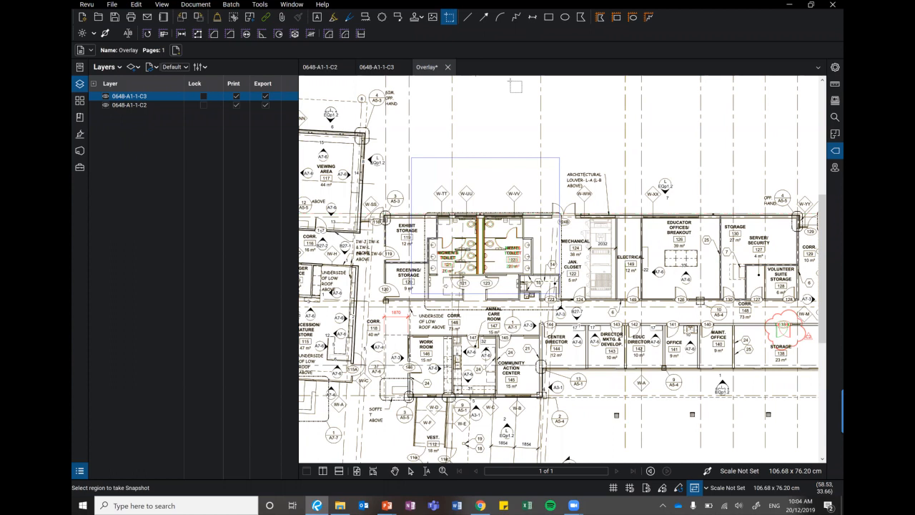
# Create a blank one-page portrait PDF of 20.98 by 29.69 centimetres.
pyautogui.rightClick(481, 65)
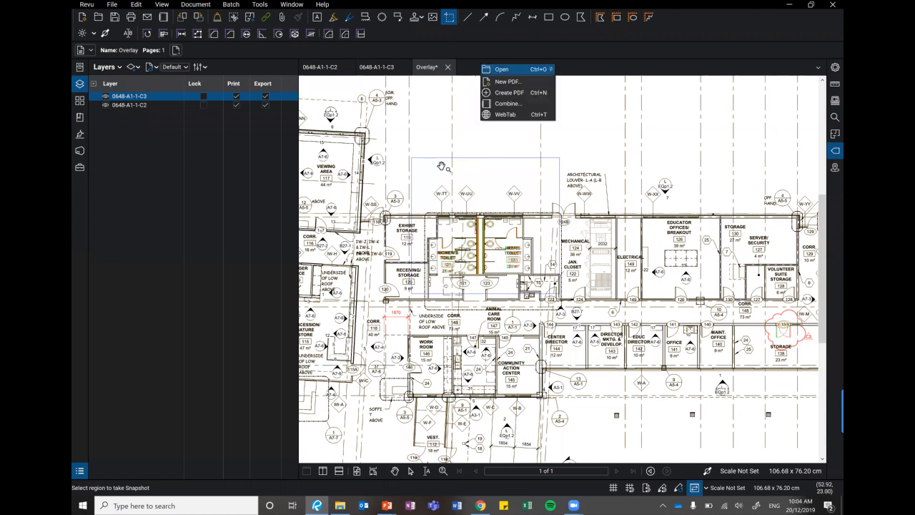
pyautogui.press('Escape')
pyautogui.hotkey('ctrl', 'n')
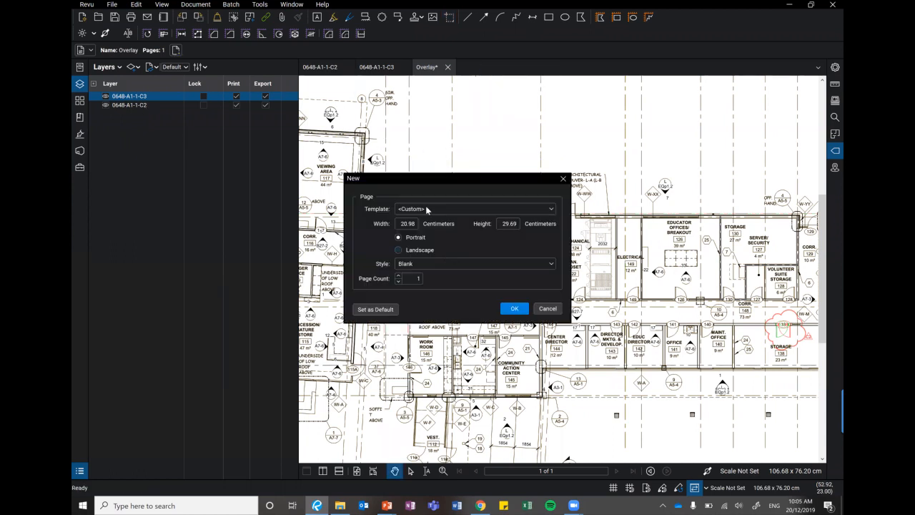
pyautogui.click(523, 312)
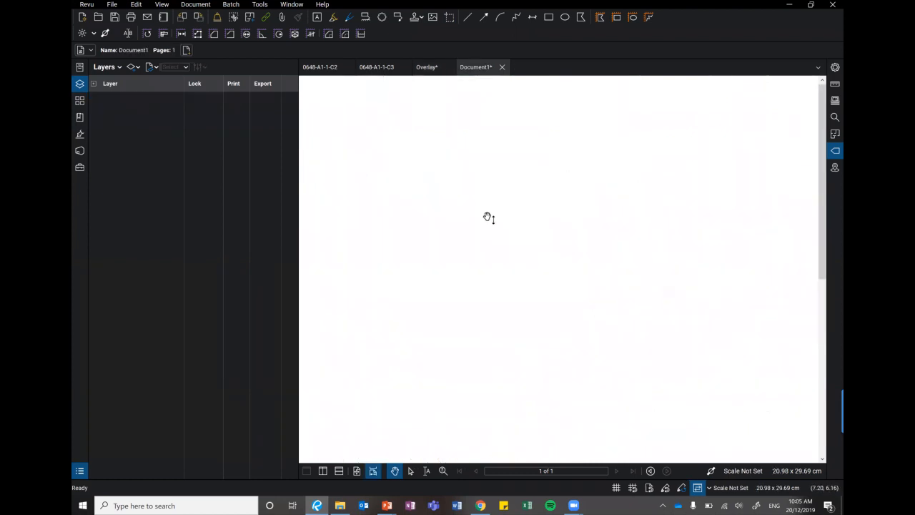
# Paste the toilet area snapshot into the blank PDF and reposition it on the page.
pyautogui.hotkey('ctrl', 'v')
pyautogui.moveTo(496, 282); pyautogui.dragTo(488, 277)
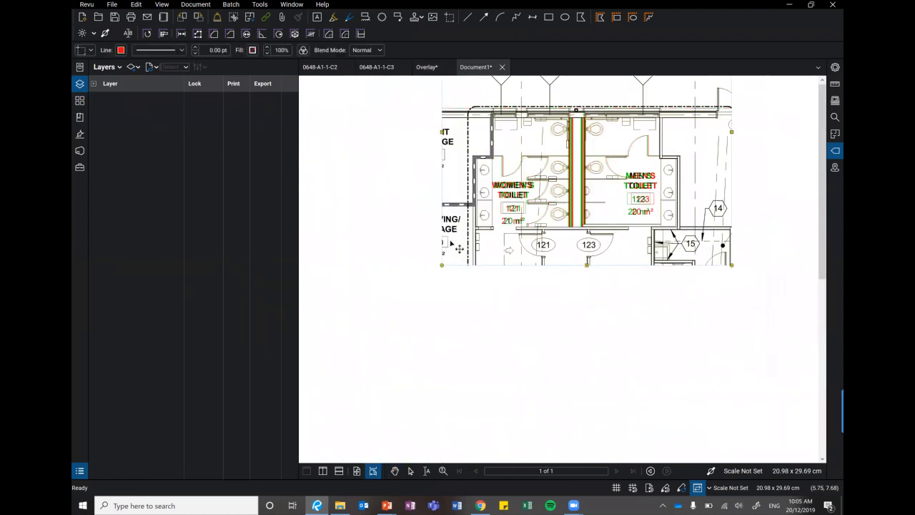
pyautogui.click(353, 229)
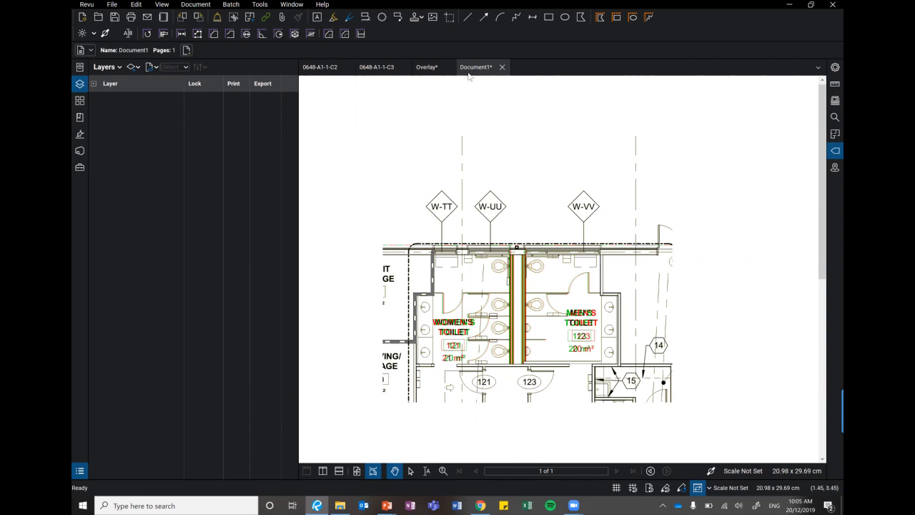
# Close the new snapshot document and the Overlay document without saving either one.
pyautogui.click(502, 67)
pyautogui.click(513, 299)
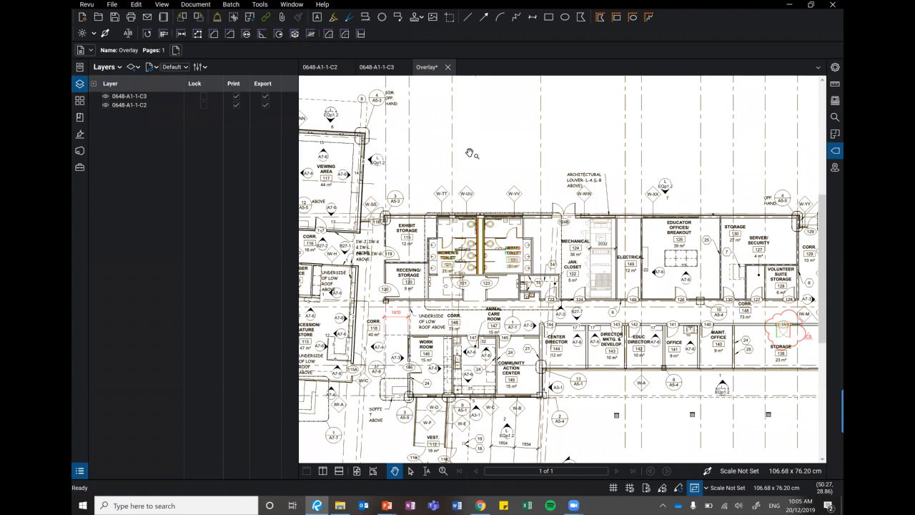
pyautogui.click(447, 67)
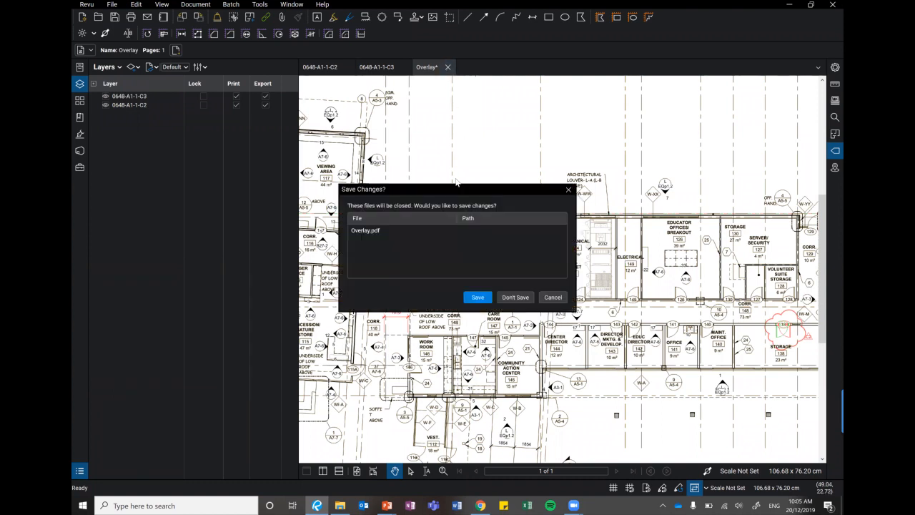
pyautogui.click(512, 296)
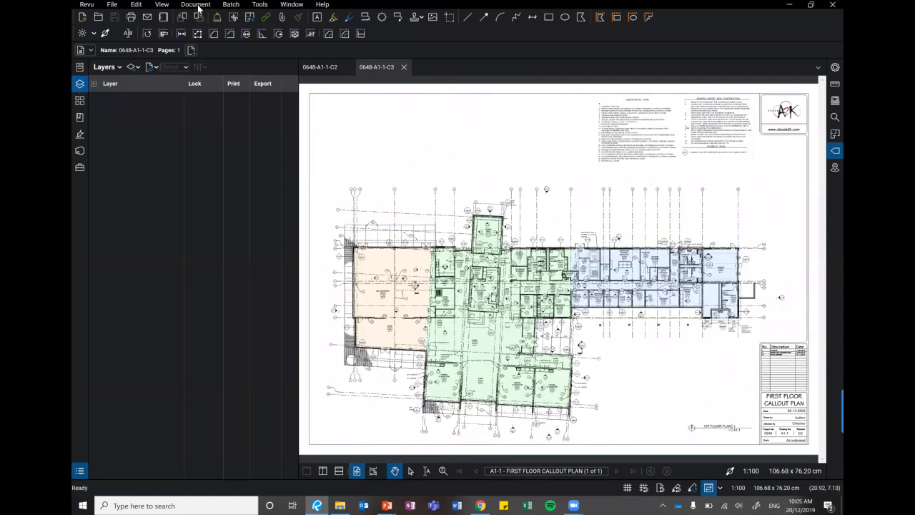
# Hide the layer list and compare all pages of 0648-A1-1-C2 and 0648-A1-1-C3 as Printed Documents (same printer) in a synchronized split-screen view.
pyautogui.hotkey('alt', 'y')
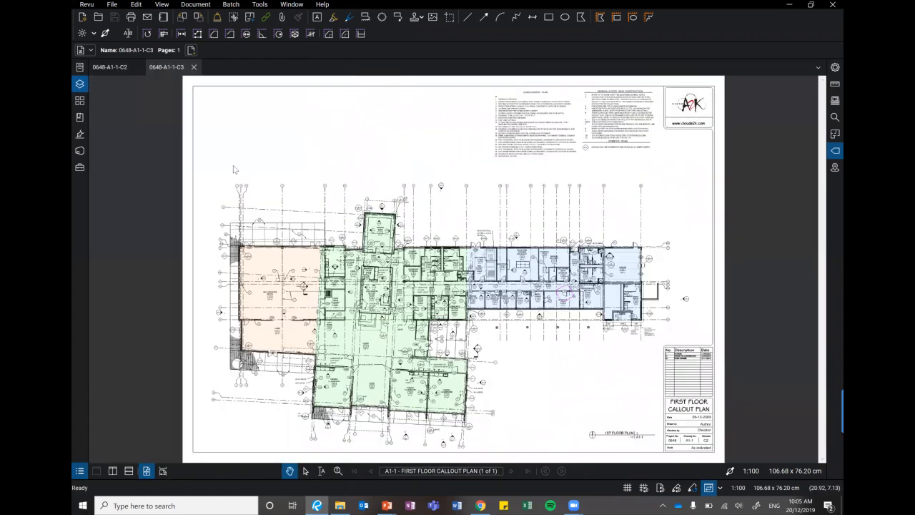
pyautogui.click(233, 163)
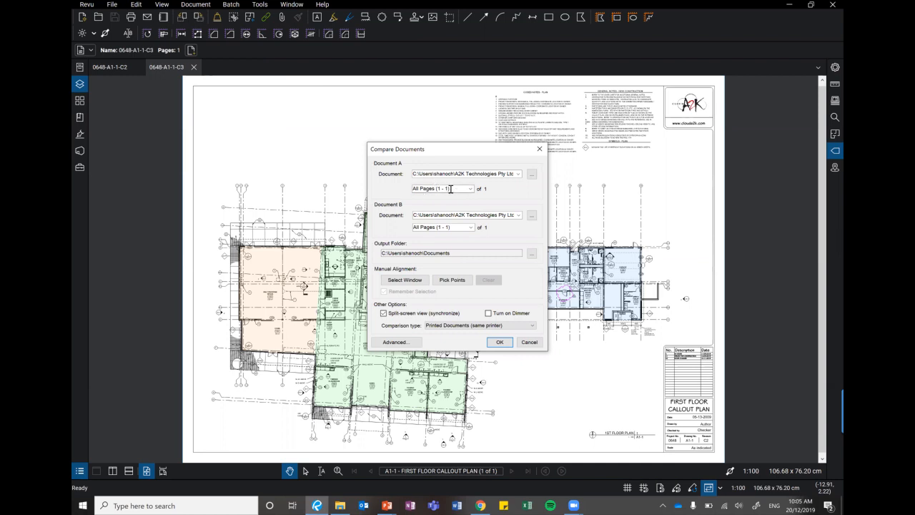
pyautogui.click(500, 342)
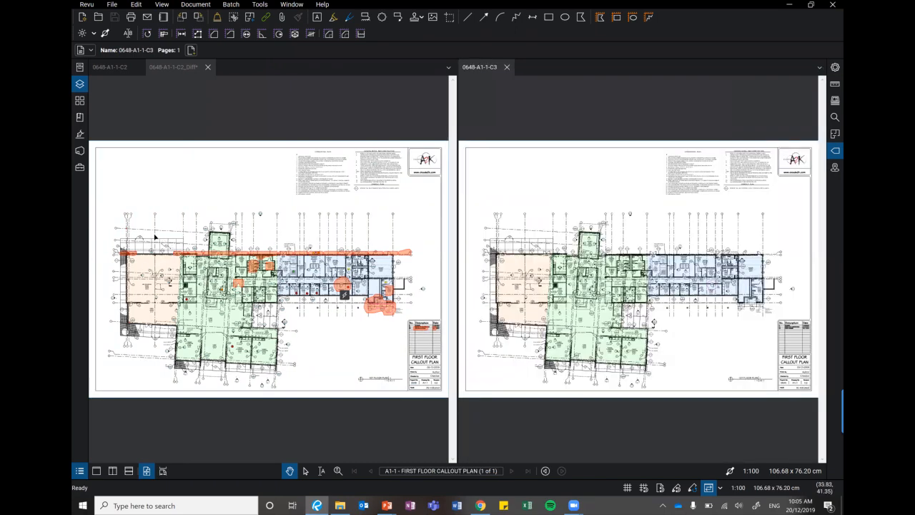
# Examine the clouded difference in corridor 118 outside the work room against the same spot in revision C3.
pyautogui.scroll(3, 165, 242)
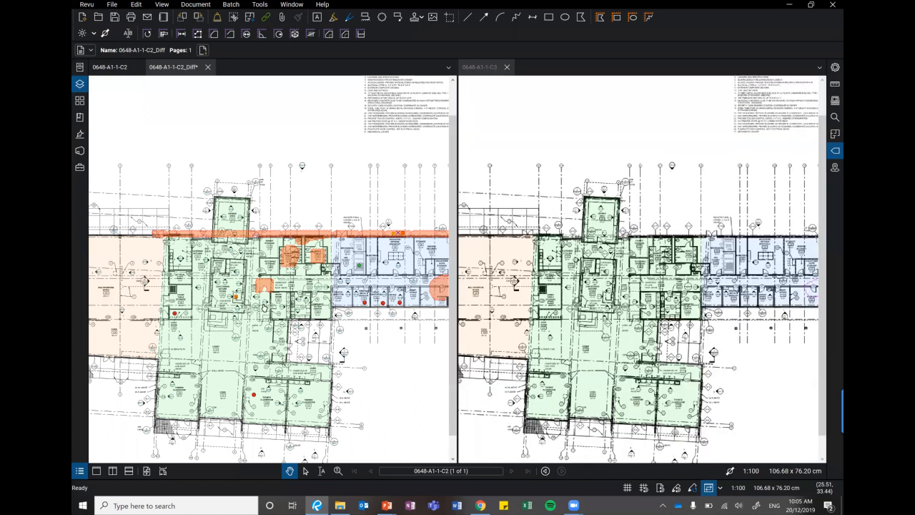
pyautogui.scroll(2, 265, 287)
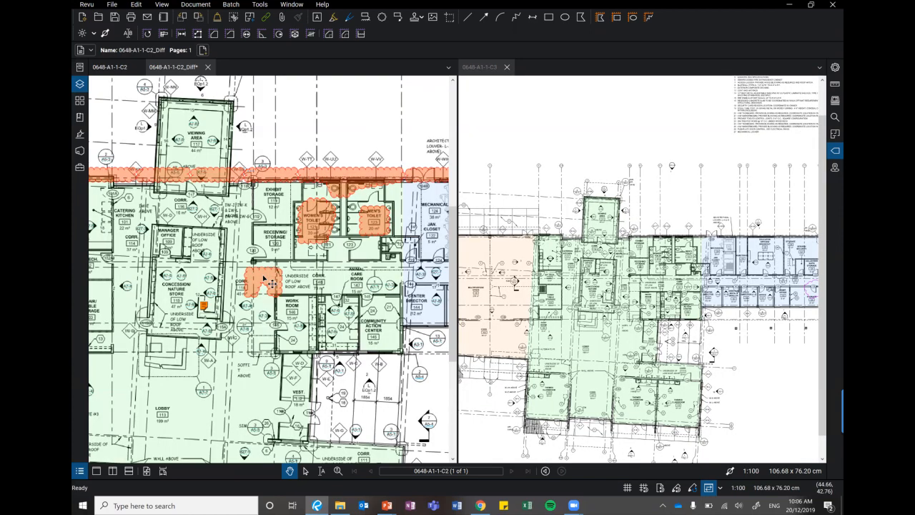
pyautogui.scroll(4, 285, 282)
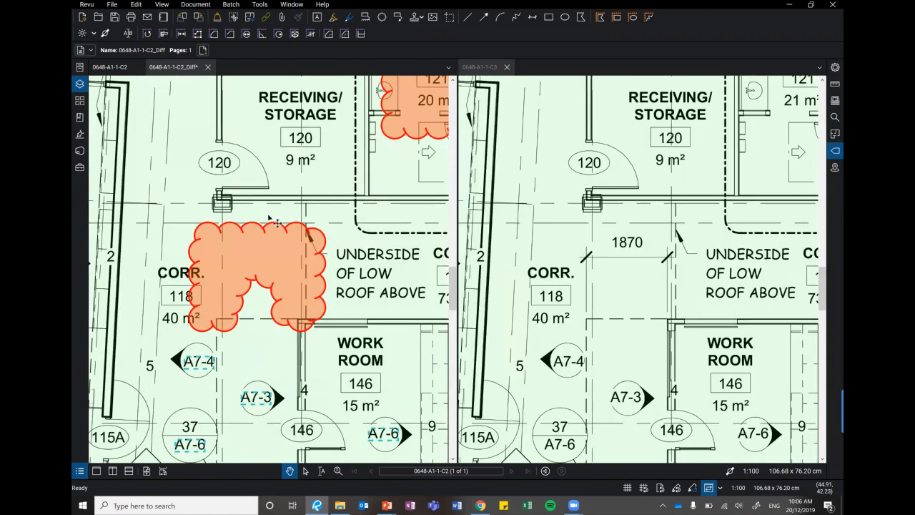
# Examine the clouded differences around the women's and men's toilets and along the exterior wall against revision C3.
pyautogui.scroll(-4, 277, 223)
pyautogui.moveTo(275, 216); pyautogui.dragTo(155, 268)
pyautogui.scroll(4, 232, 245)
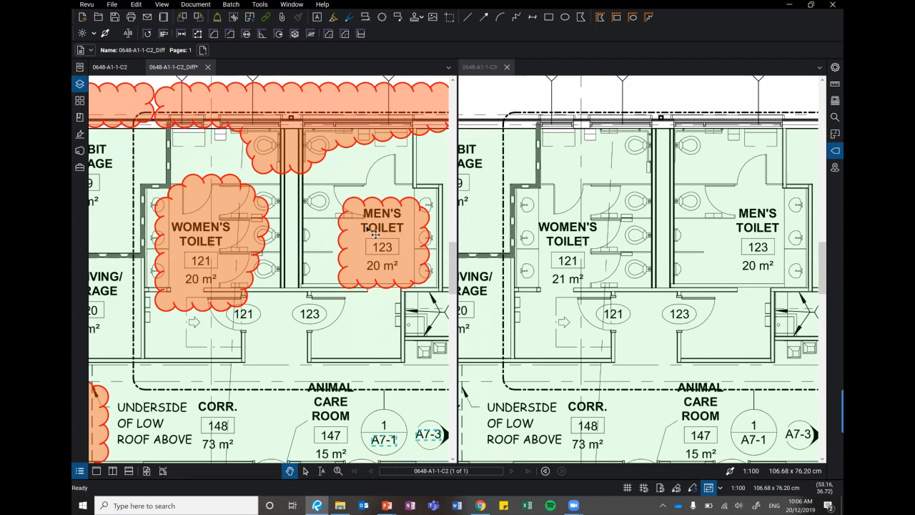
pyautogui.scroll(-2, 376, 240)
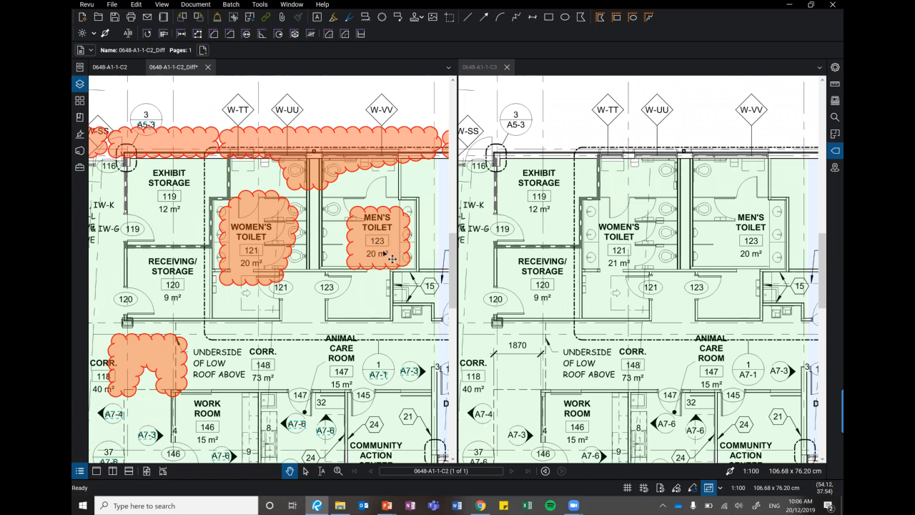
pyautogui.scroll(-2, 392, 257)
pyautogui.scroll(-1, 392, 256)
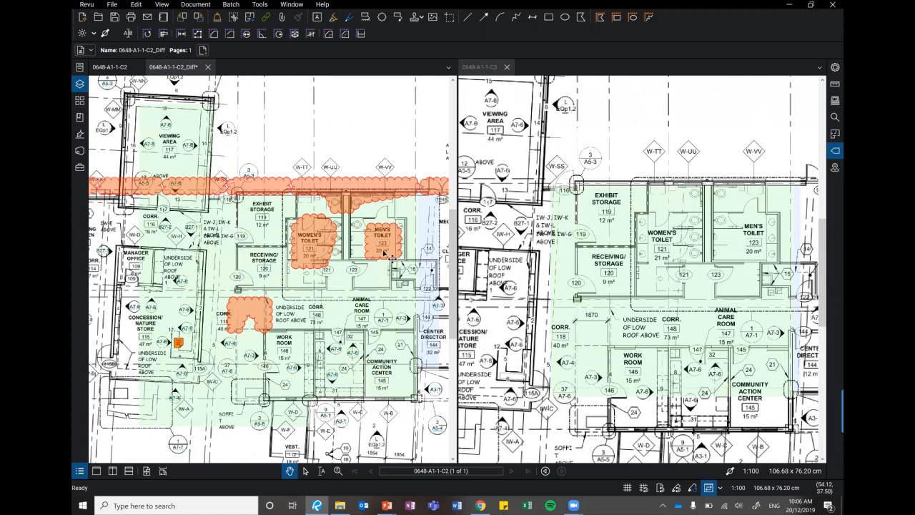
pyautogui.scroll(-1, 392, 256)
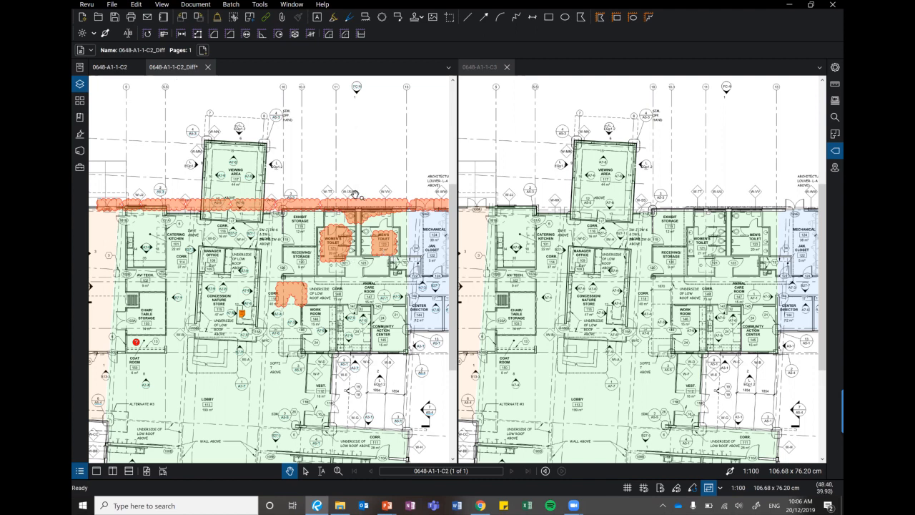
# Check the clouded women's toilet area and the missing 1870 dimension in corridor 118 up close against revision C3.
pyautogui.scroll(3, 358, 204)
pyautogui.scroll(2, 370, 213)
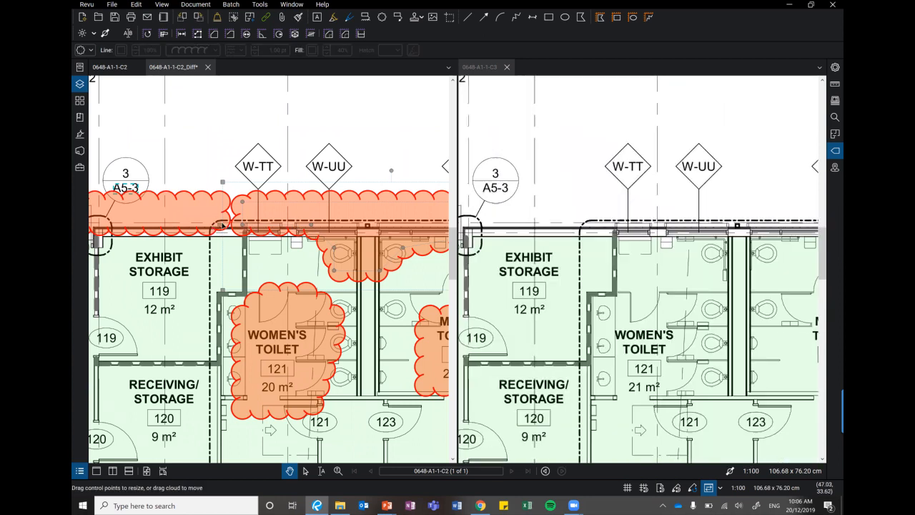
pyautogui.scroll(-1, 217, 233)
pyautogui.scroll(-3, 218, 236)
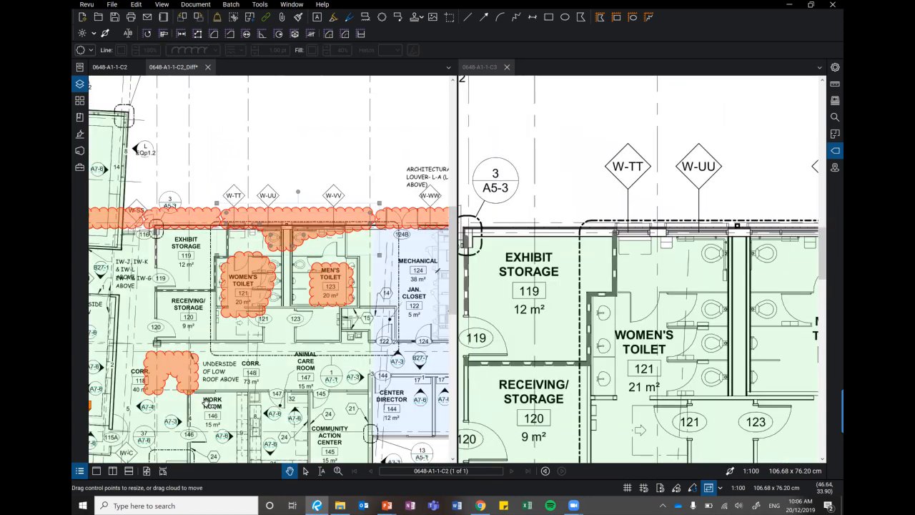
pyautogui.scroll(3, 288, 265)
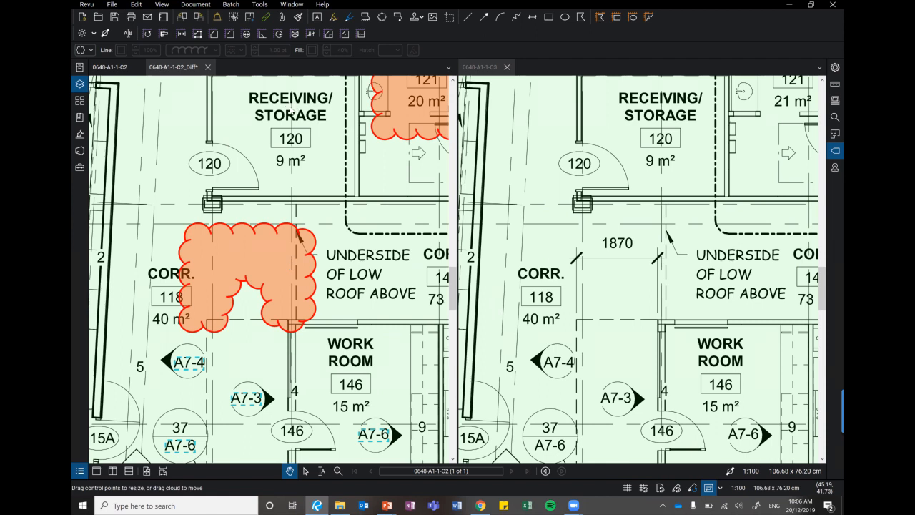
pyautogui.scroll(-3, 288, 265)
# Close the comparison document 0648-A1-1-C2_Diff without saving and return the workspace to a single unsplit view.
pyautogui.click(207, 67)
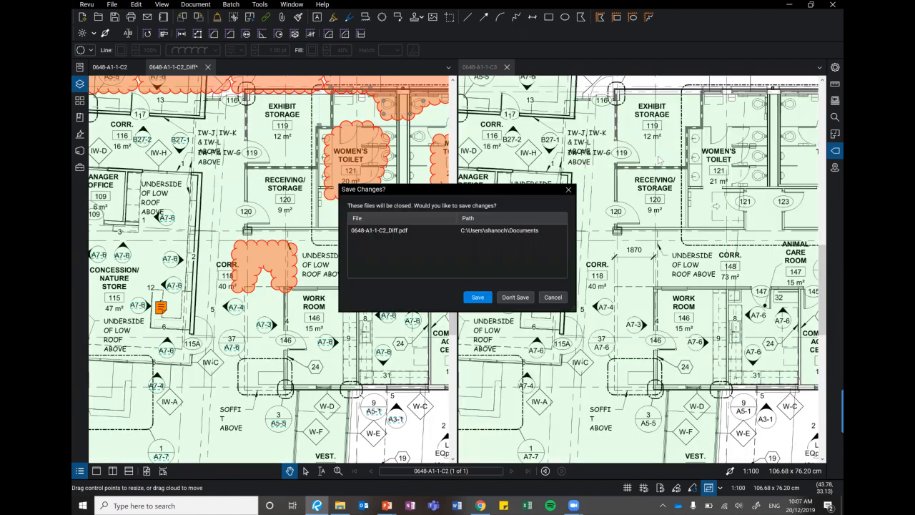
pyautogui.click(516, 297)
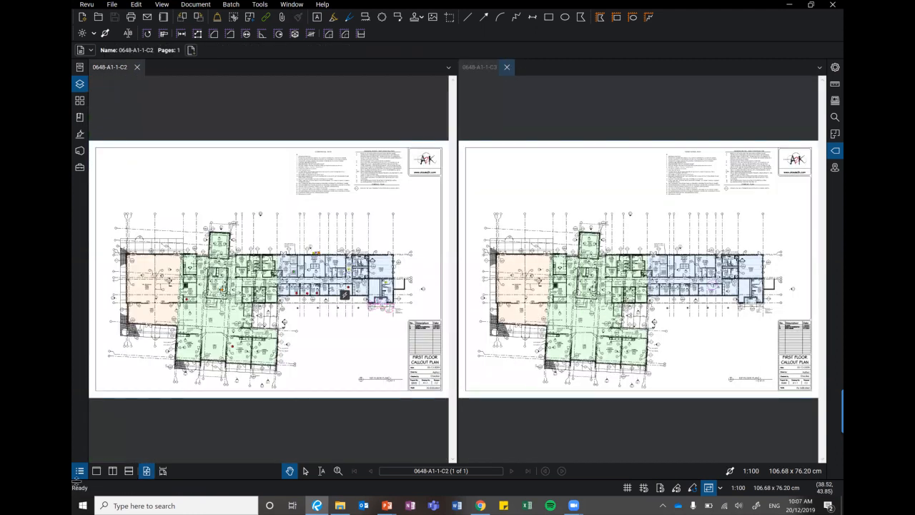
pyautogui.click(97, 470)
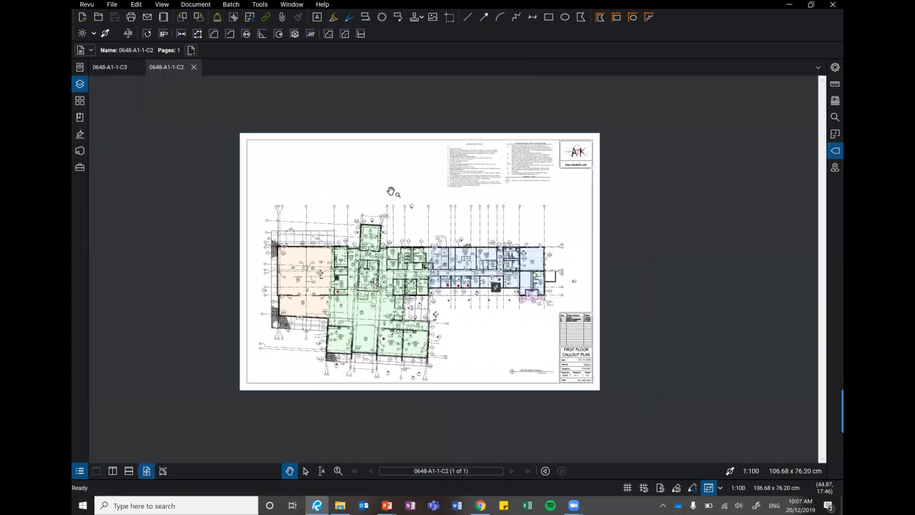
# Open the foundation plan S1-1-01.pdf from the 03. OTHER CONSULTANTS category and close the 0648-A1-1-C2 document.
pyautogui.click(82, 69)
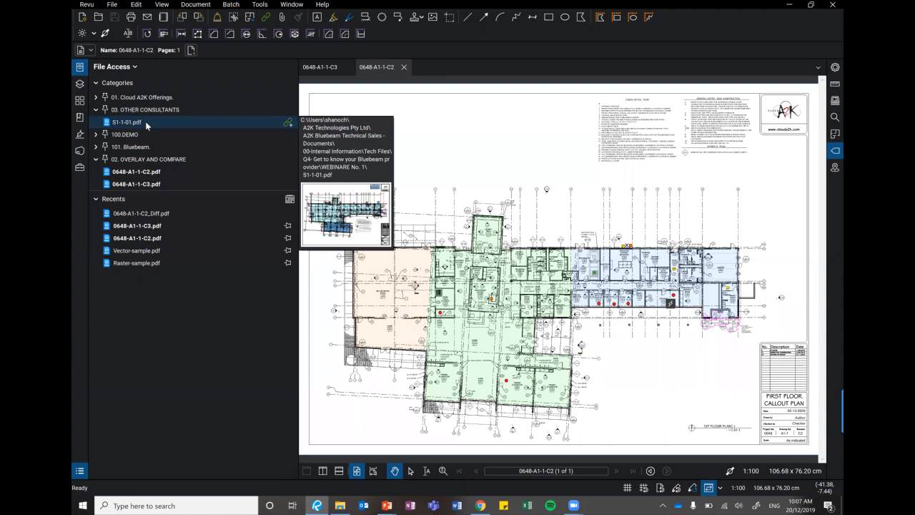
pyautogui.click(145, 121)
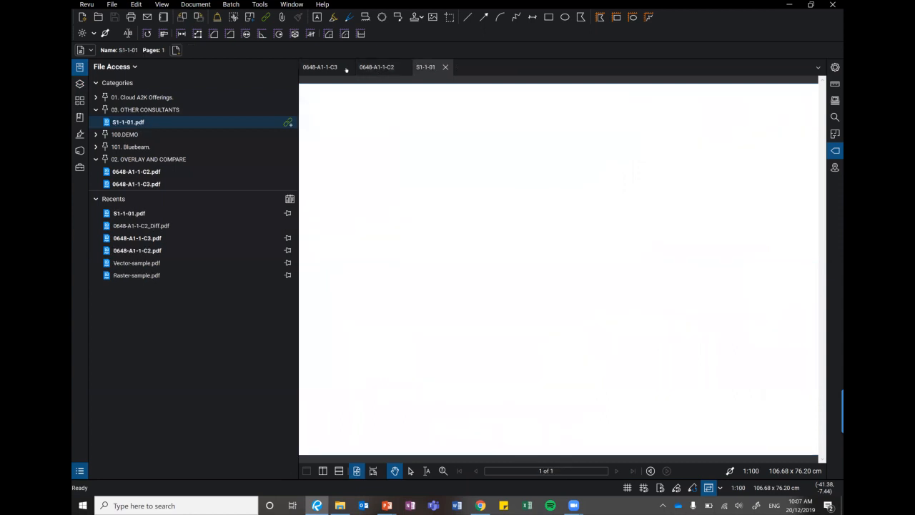
pyautogui.click(398, 67)
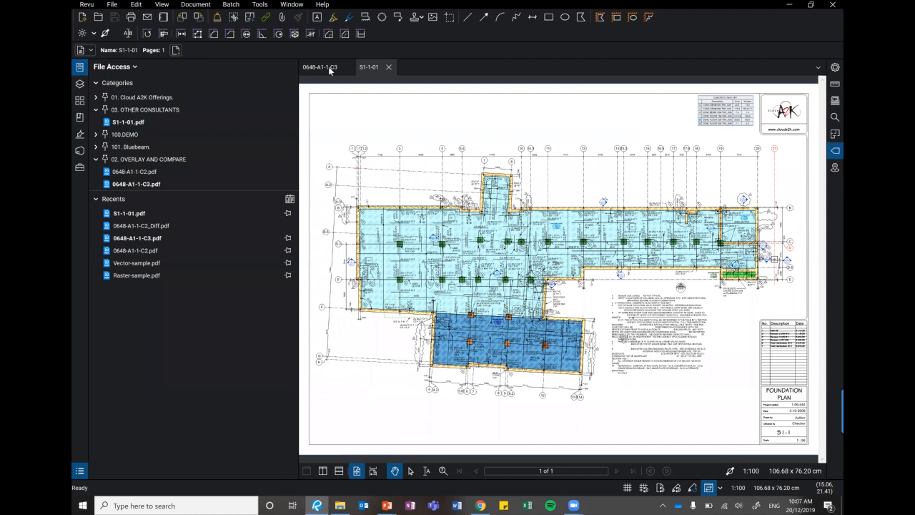
pyautogui.scroll(1, 357, 203)
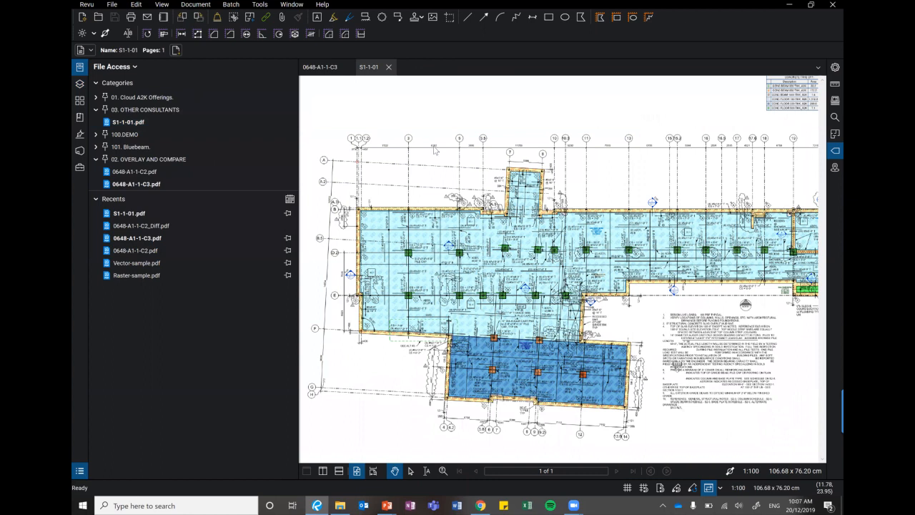
pyautogui.scroll(2, 356, 201)
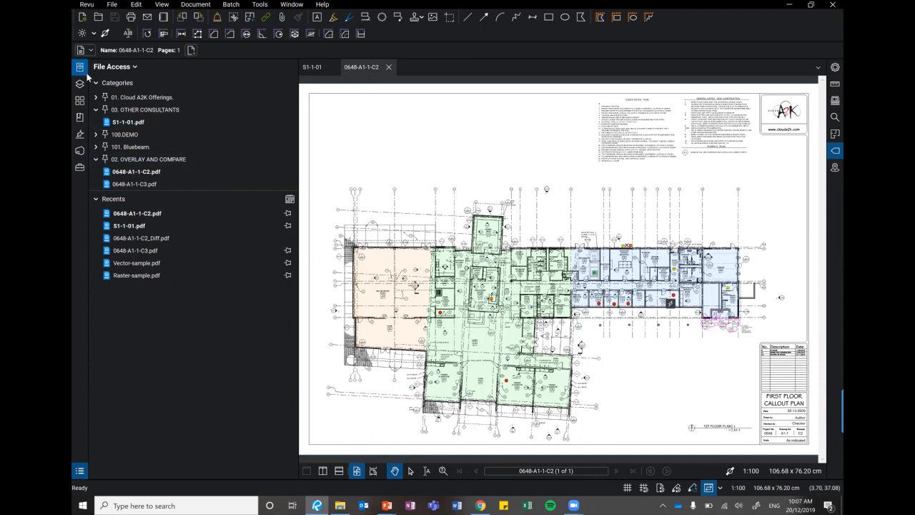
# Set up a page overlay with 0648-A1-1-C2 and S1-1-01 as its layers and start aligning them by points.
pyautogui.click(201, 7)
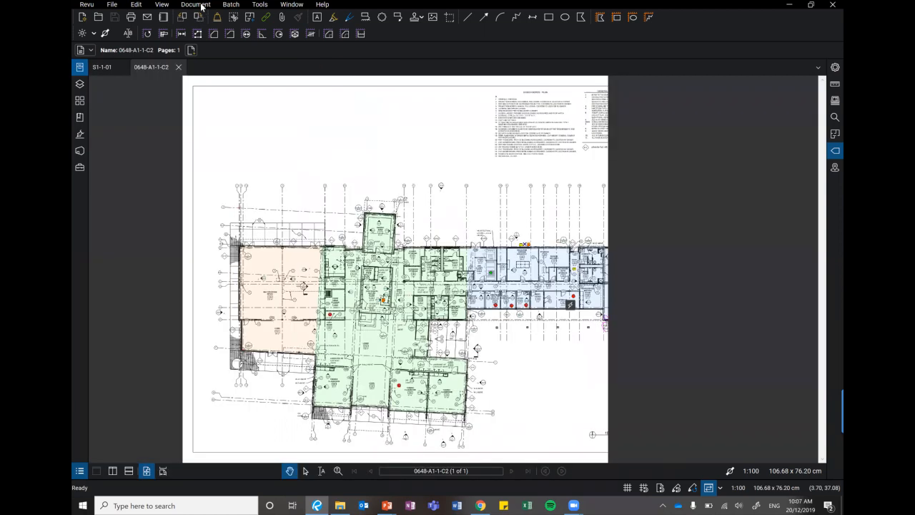
pyautogui.click(224, 174)
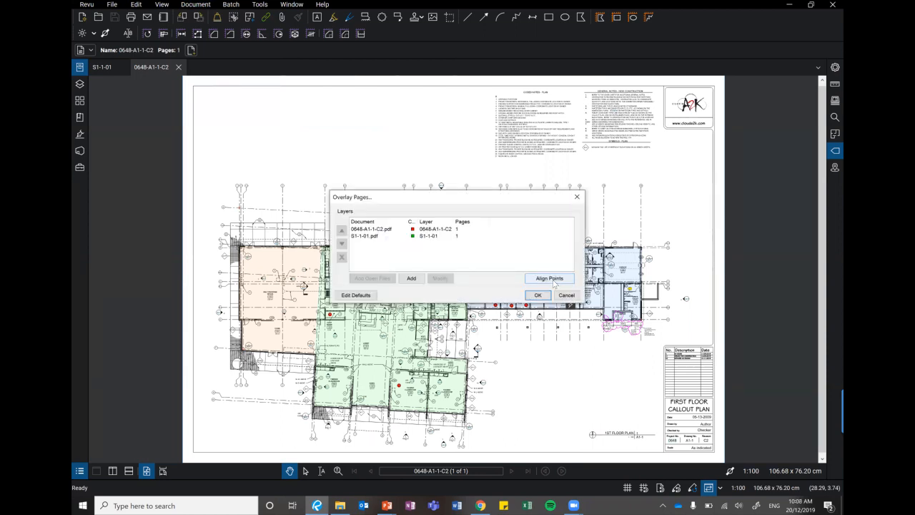
pyautogui.click(553, 283)
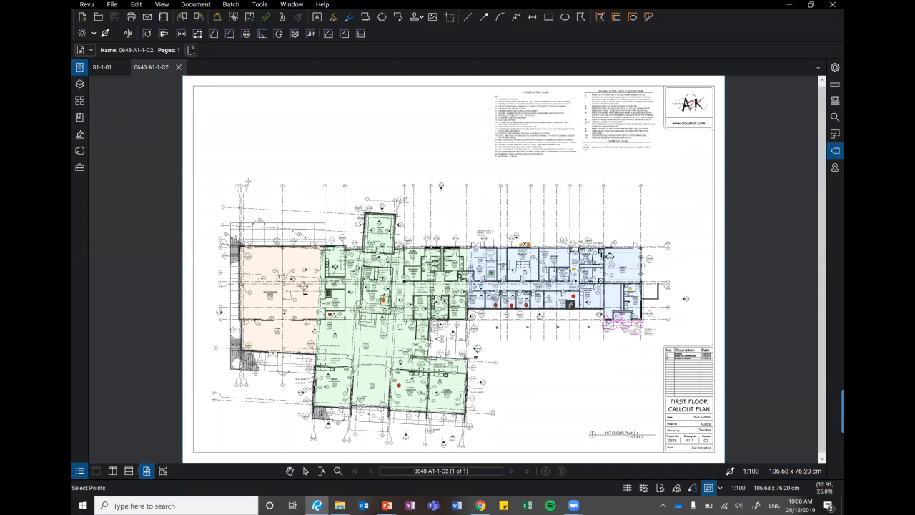
# Pick the alignment points on 0648-A1-1-C2, including the grid A intersection and the building corner at detail 2/A5-1.
pyautogui.scroll(1, 239, 210)
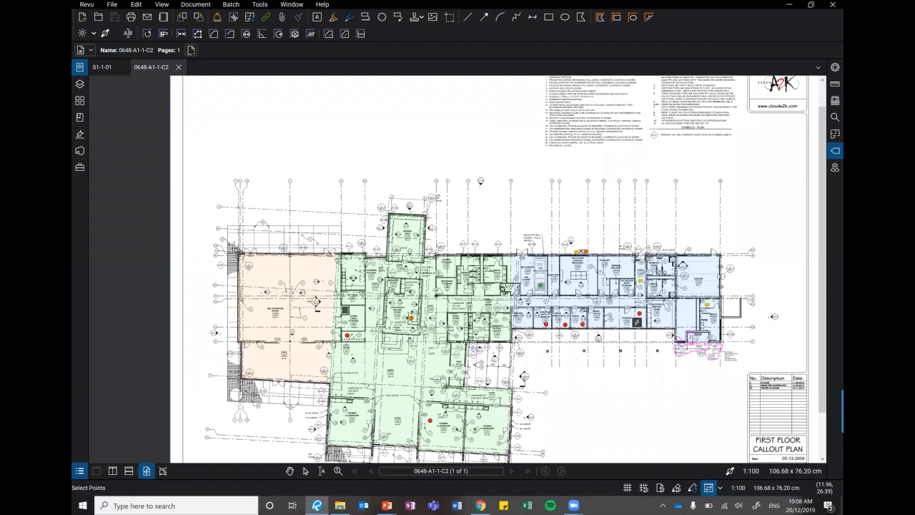
pyautogui.scroll(3, 241, 223)
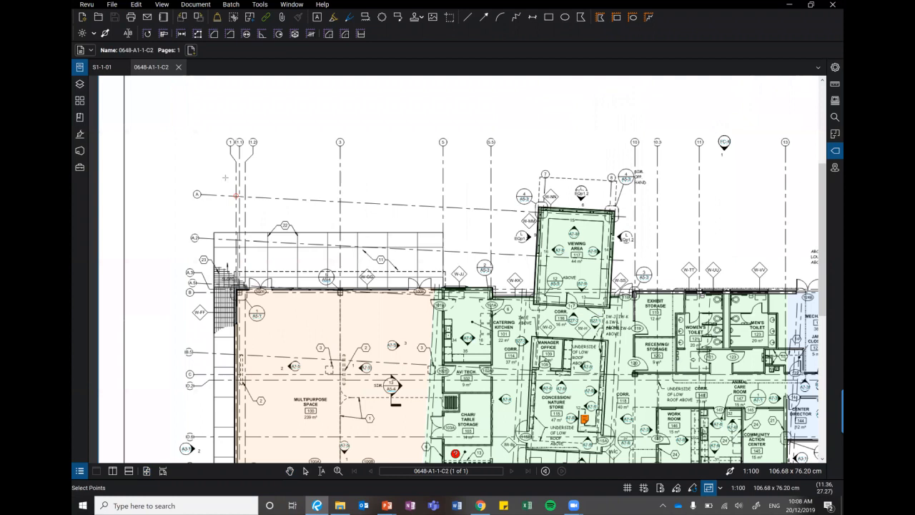
pyautogui.scroll(-3, 203, 187)
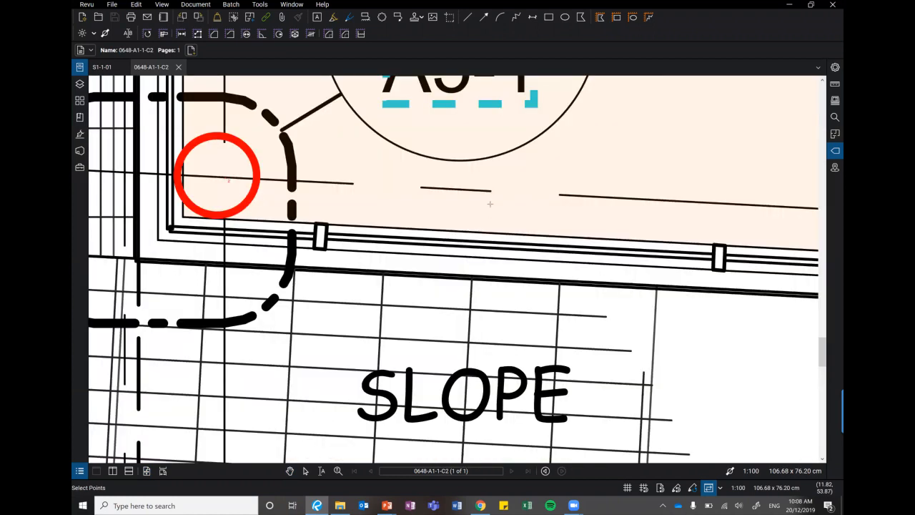
pyautogui.scroll(-3, 437, 211)
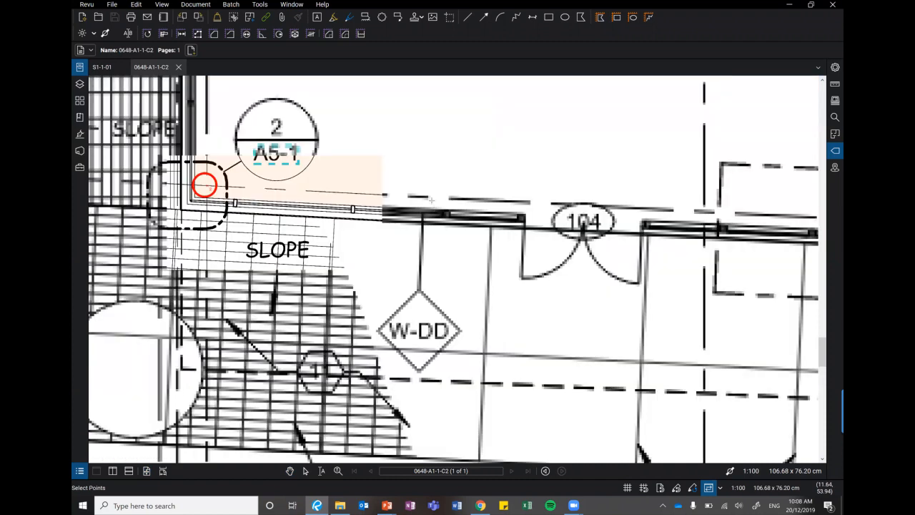
pyautogui.scroll(-3, 189, 192)
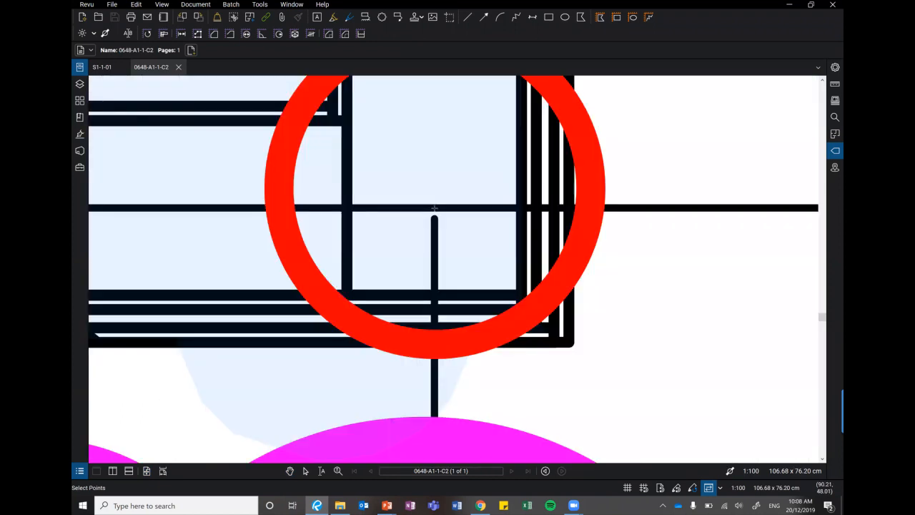
pyautogui.click(435, 208)
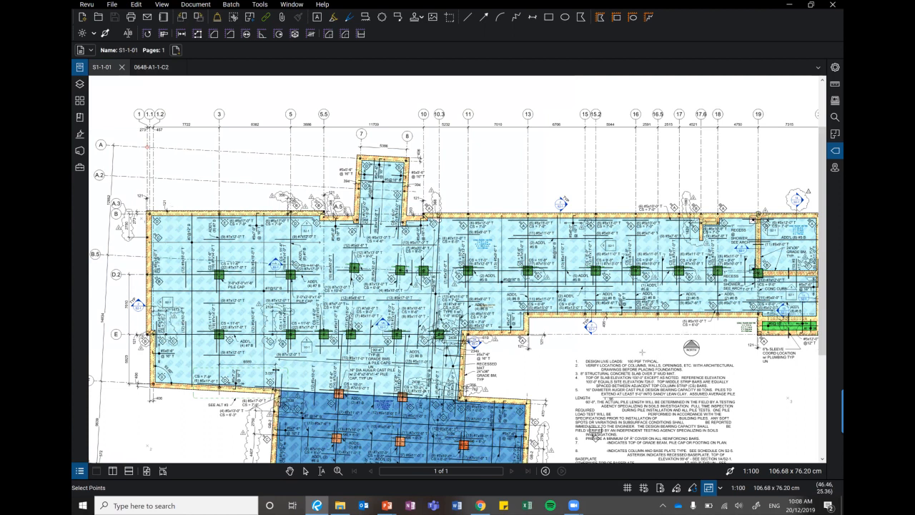
# Pick the matching alignment points on the foundation plan S1-1-01 and generate the overlay.
pyautogui.scroll(-4, 565, 354)
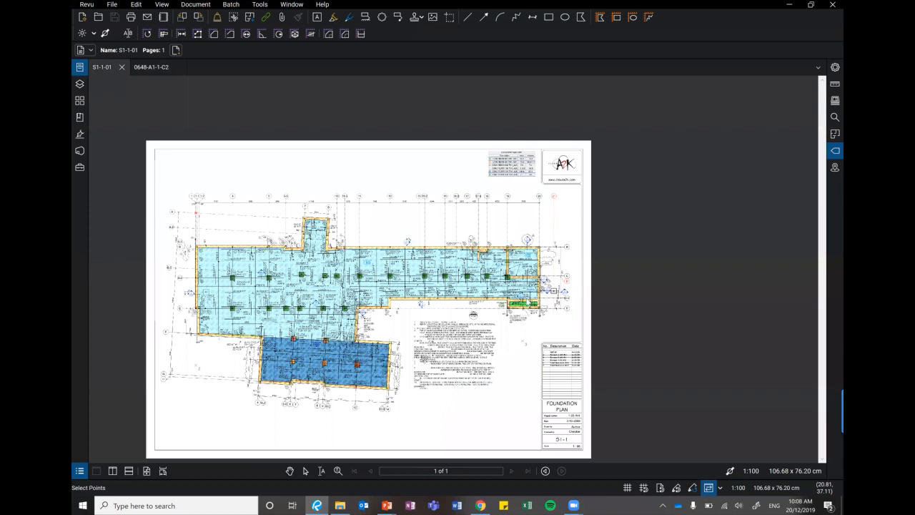
pyautogui.scroll(3, 372, 290)
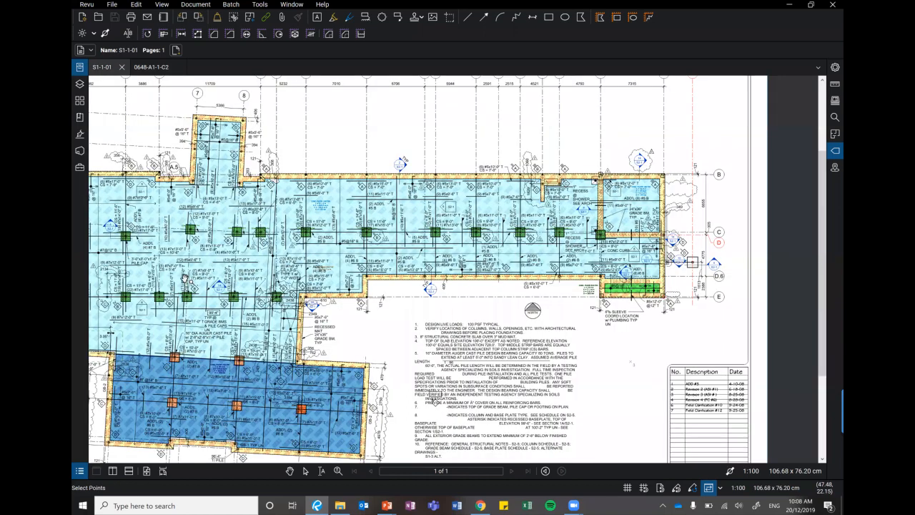
pyautogui.moveTo(434, 111); pyautogui.dragTo(185, 279)
pyautogui.scroll(2, 185, 279)
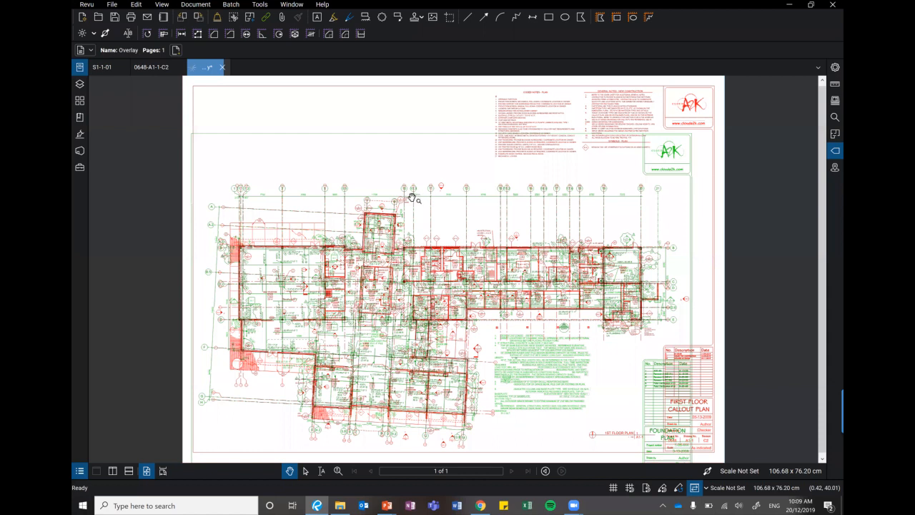
# Examine how the architectural and structural linework align along the exterior wall from door 100E to door 101A.
pyautogui.scroll(5, 408, 196)
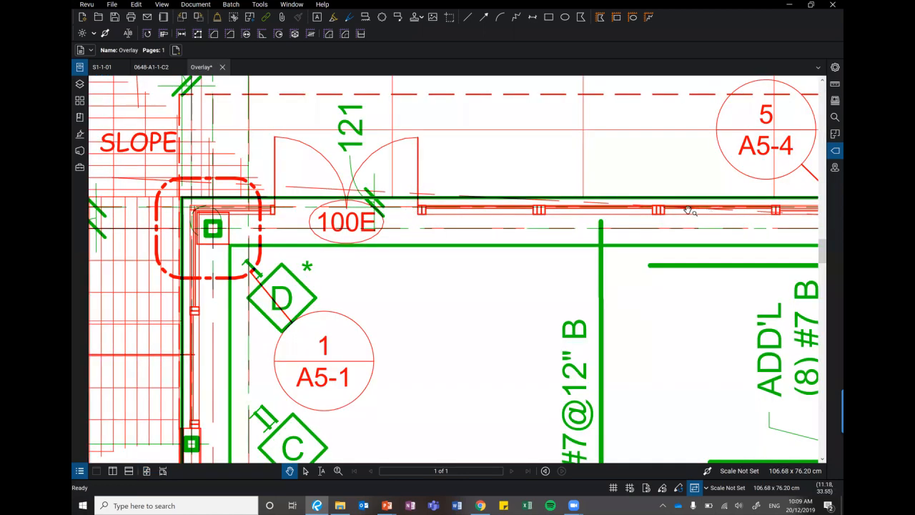
pyautogui.scroll(2, 470, 242)
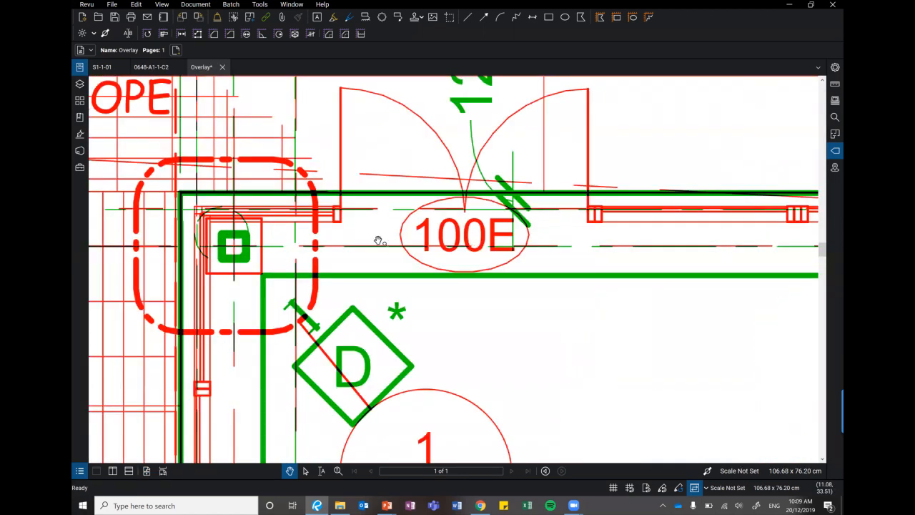
pyautogui.moveTo(578, 288); pyautogui.dragTo(327, 282)
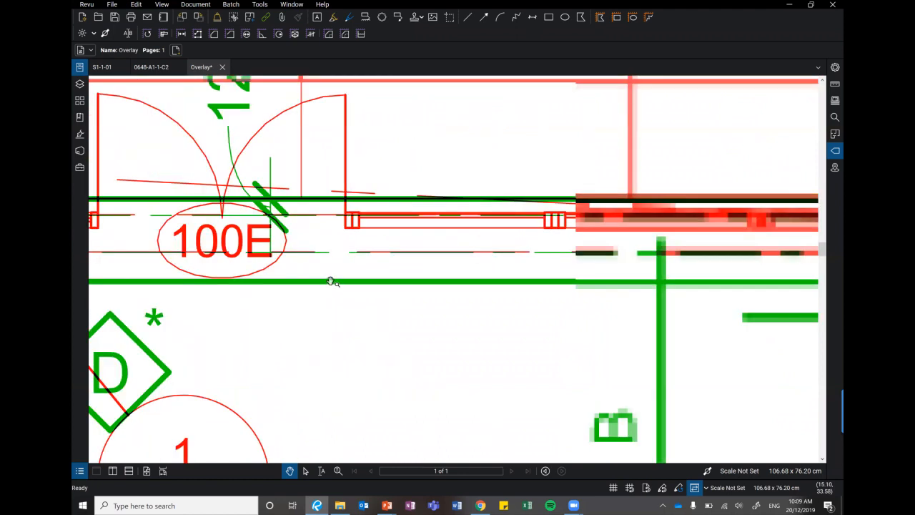
pyautogui.moveTo(779, 275); pyautogui.dragTo(331, 280)
pyautogui.moveTo(706, 273); pyautogui.dragTo(351, 271)
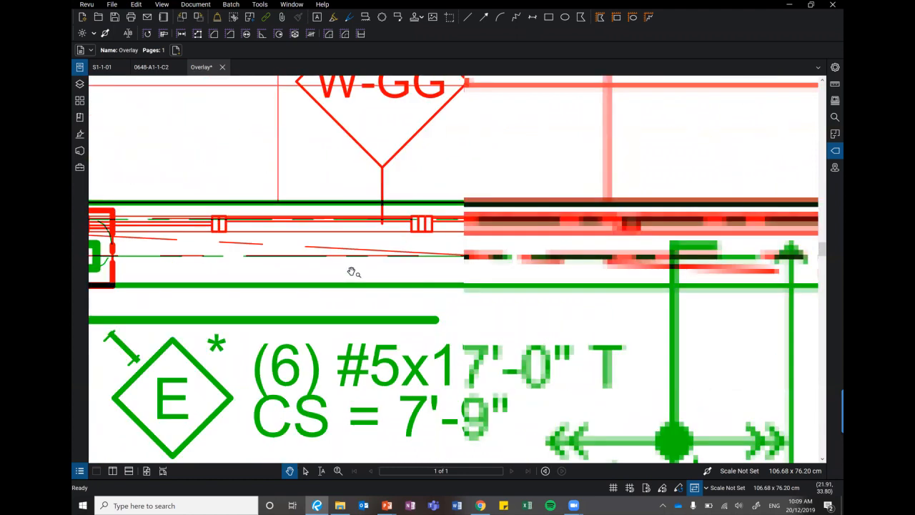
pyautogui.moveTo(717, 274); pyautogui.dragTo(354, 269)
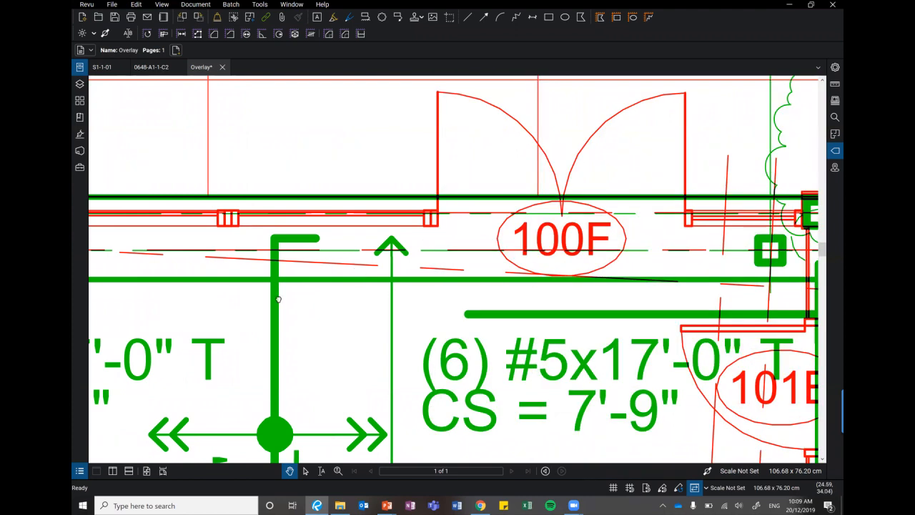
pyautogui.moveTo(718, 310); pyautogui.dragTo(462, 302)
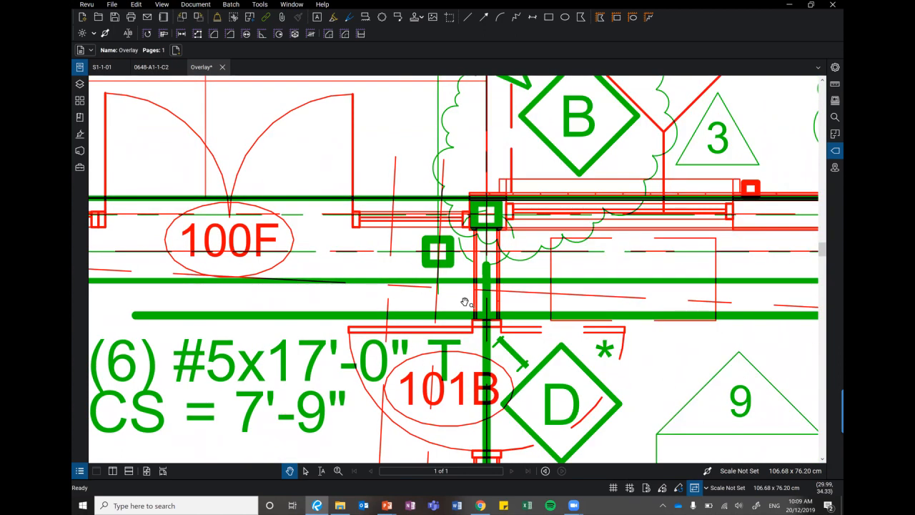
pyautogui.moveTo(750, 308); pyautogui.dragTo(464, 301)
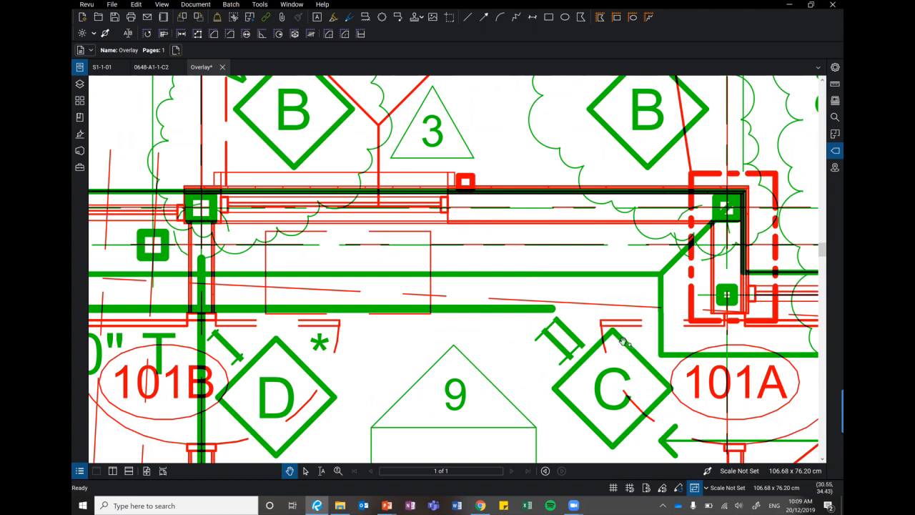
pyautogui.moveTo(689, 365); pyautogui.dragTo(386, 326)
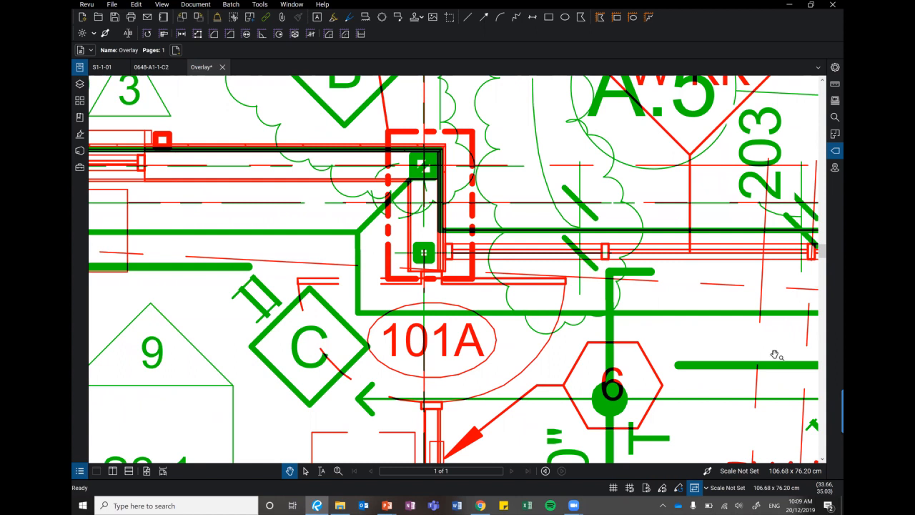
# Examine the overlaid linework from door 101A past exhibit storage 119 to the women's toilet.
pyautogui.moveTo(776, 354); pyautogui.dragTo(329, 321)
pyautogui.moveTo(815, 325); pyautogui.dragTo(379, 318)
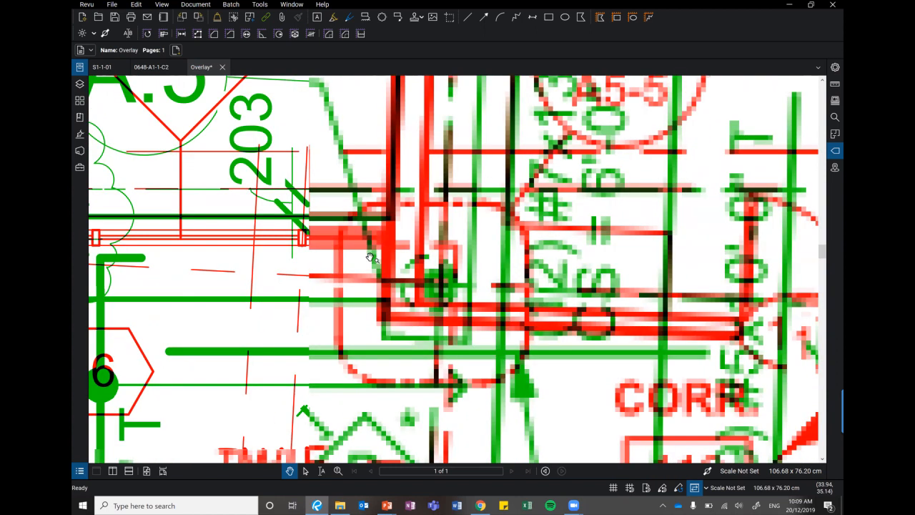
pyautogui.moveTo(800, 271)
pyautogui.mouseDown()
pyautogui.moveTo(588, 206)
pyautogui.moveTo(385, 324)
pyautogui.mouseUp()
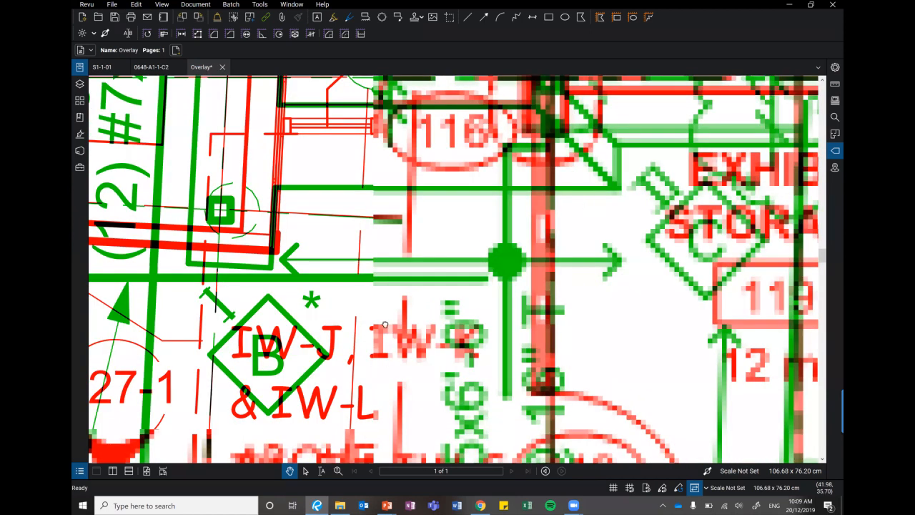
pyautogui.moveTo(441, 335); pyautogui.dragTo(347, 318)
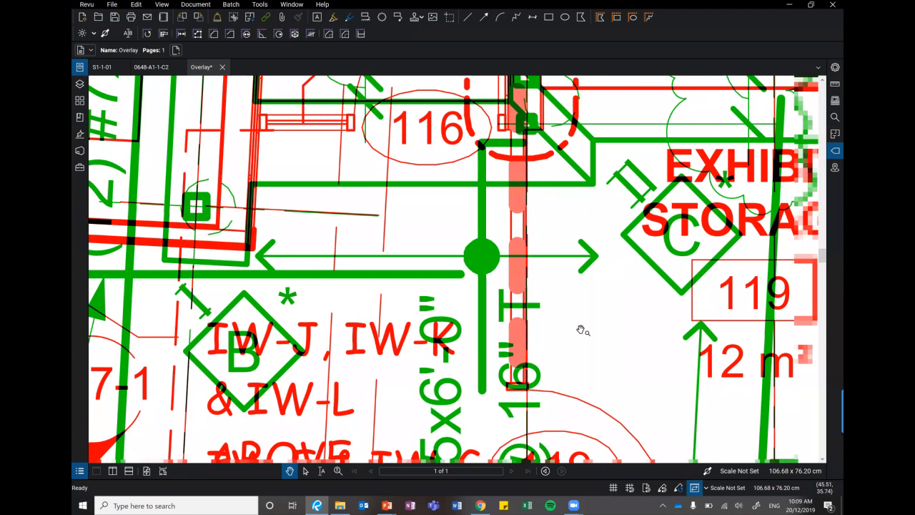
pyautogui.moveTo(583, 331); pyautogui.dragTo(339, 327)
pyautogui.moveTo(810, 365); pyautogui.dragTo(350, 316)
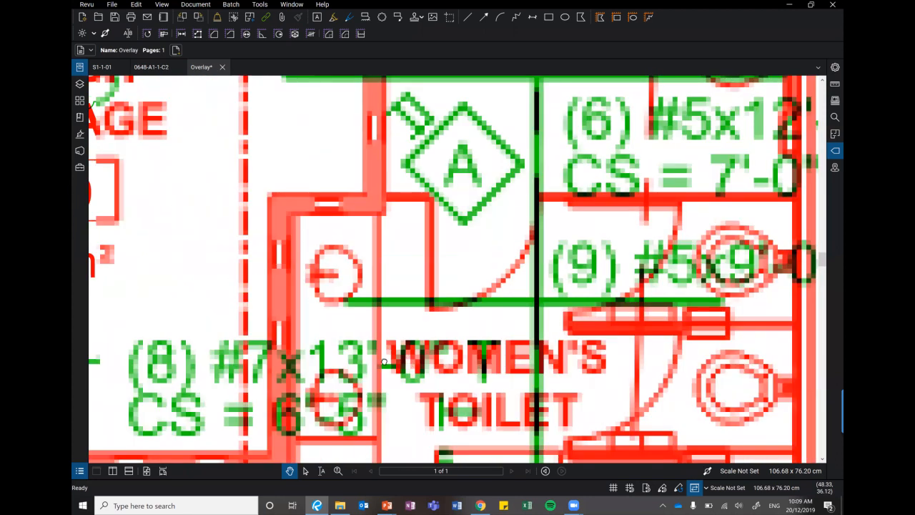
# Examine the overlay alignment at grid D.2 beside multipurpose space 100 and across the whole building plan.
pyautogui.moveTo(776, 370); pyautogui.dragTo(458, 288)
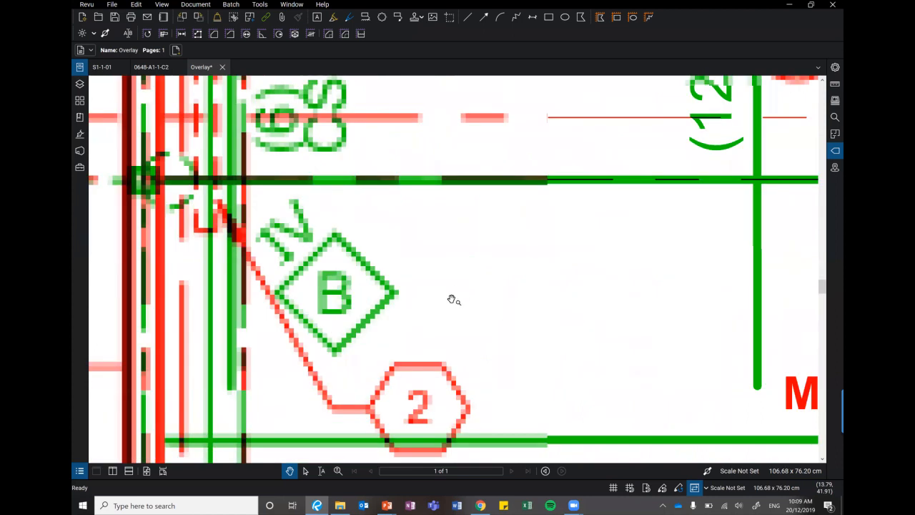
pyautogui.scroll(-5, 449, 306)
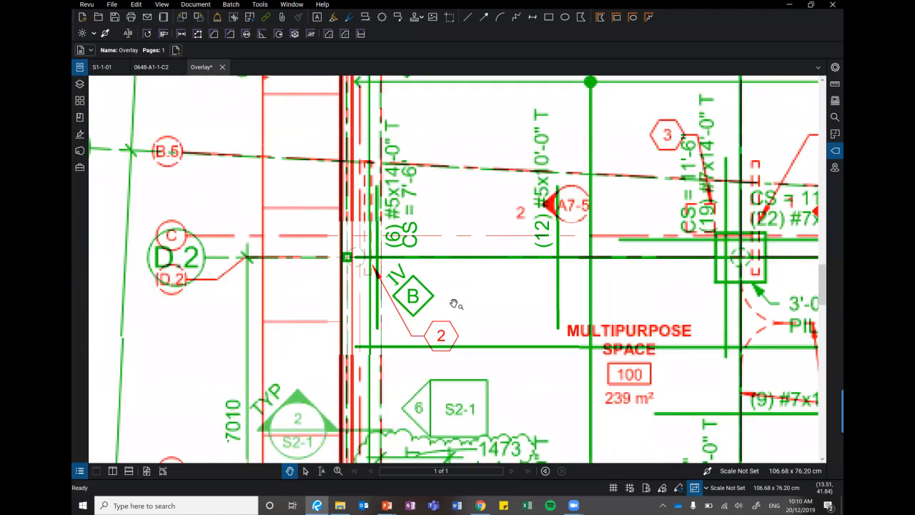
pyautogui.scroll(-5, 458, 286)
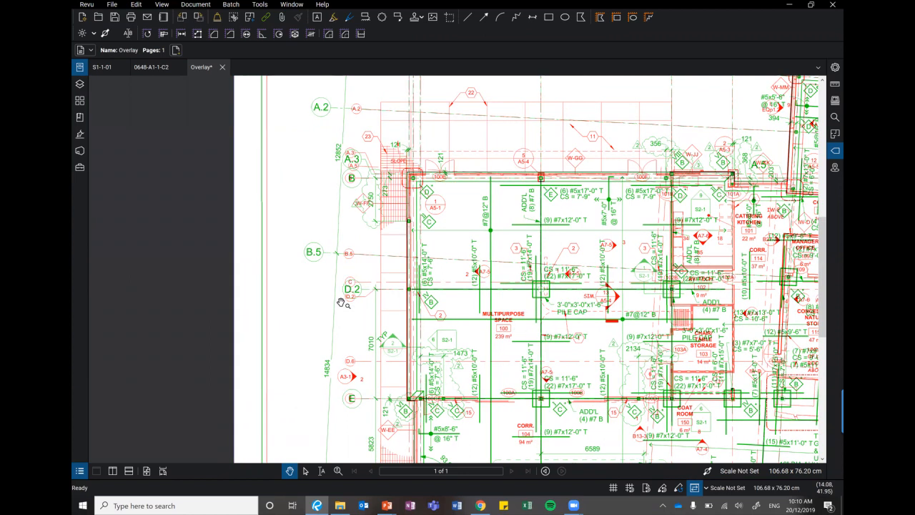
pyautogui.scroll(-3, 341, 302)
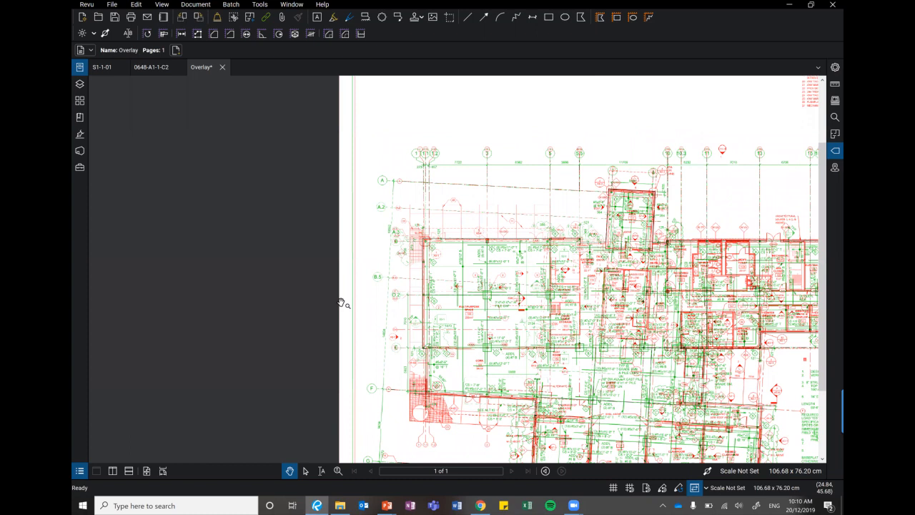
pyautogui.scroll(-1, 341, 302)
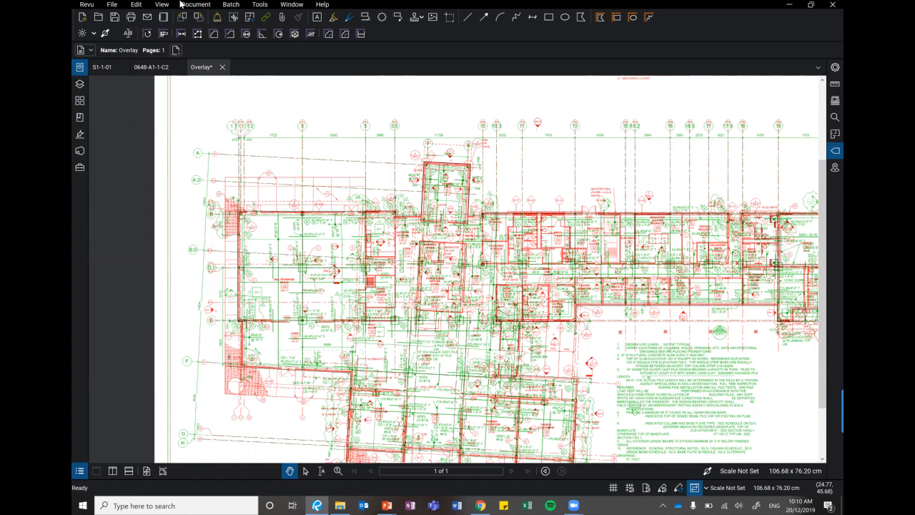
# Close the overlay without saving it, along with the drawings S1-1-01 and 0648-A1-1-C2.
pyautogui.click(222, 67)
pyautogui.click(521, 297)
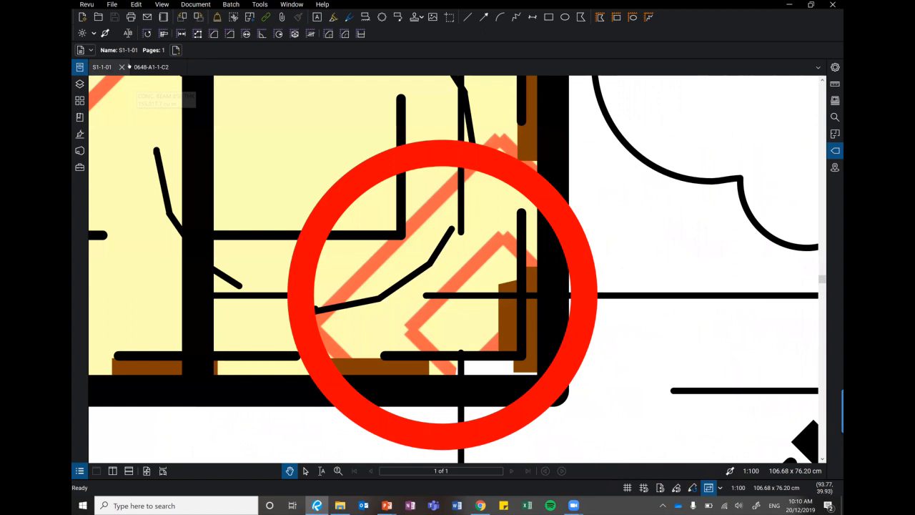
pyautogui.click(122, 67)
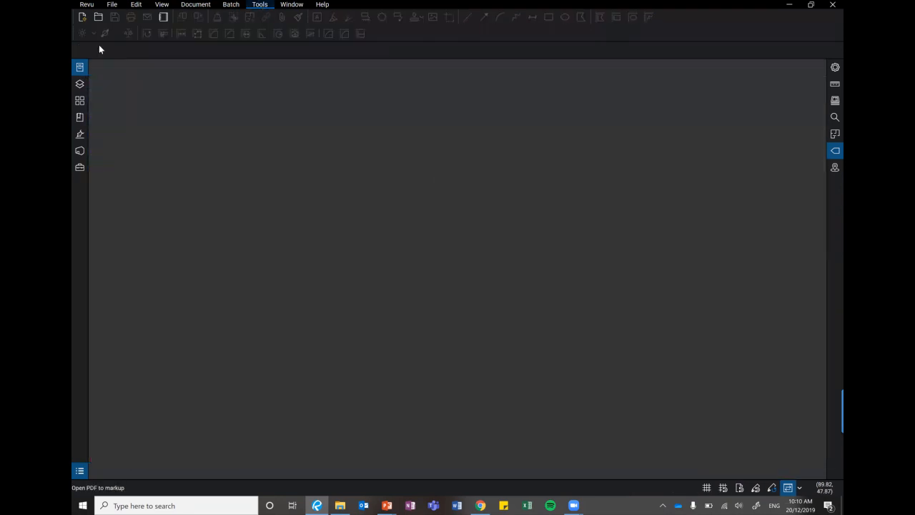
# Start a batch page overlay and add the 2017-05-01 LAD folder from WEBINARE No. 1, 02_Batch Overlay Compare, as the current files.
pyautogui.click(202, 4)
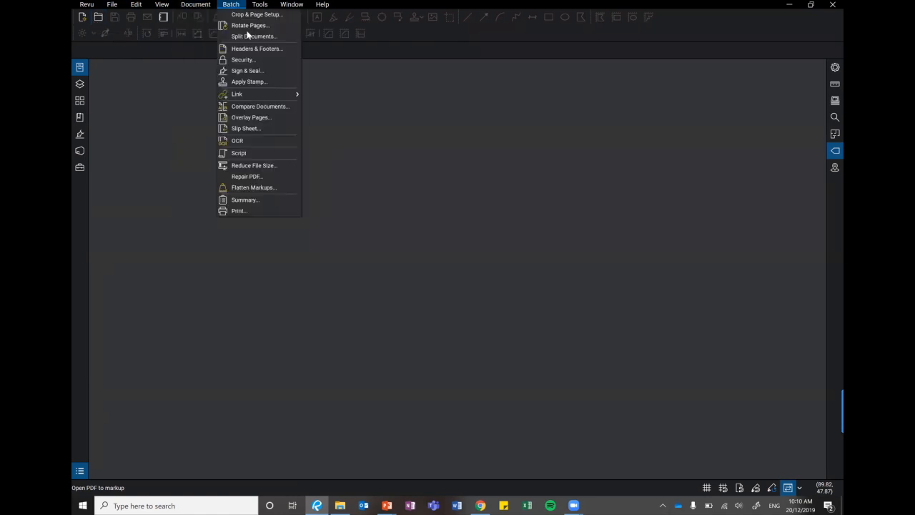
pyautogui.click(262, 119)
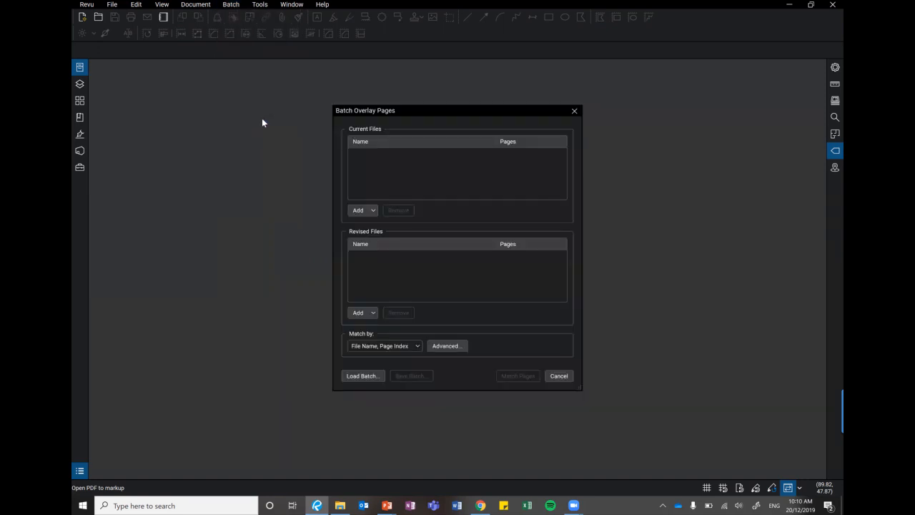
pyautogui.click(374, 211)
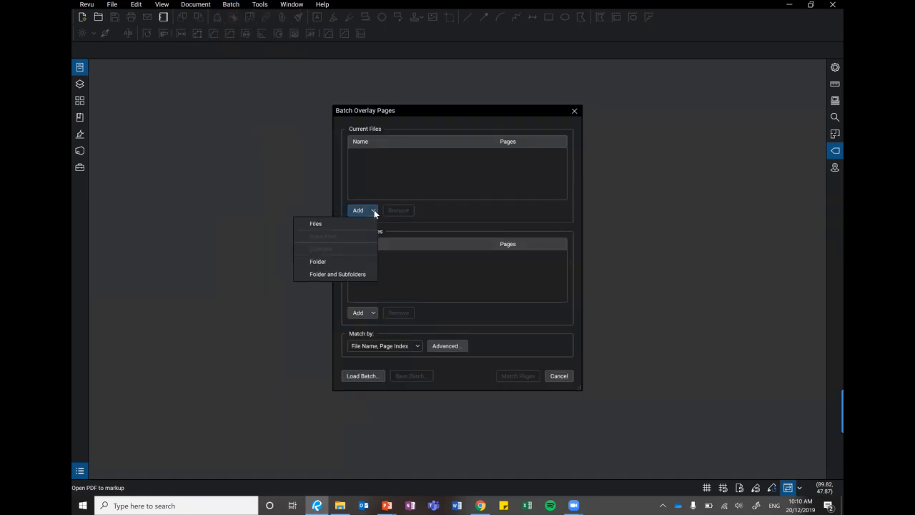
pyautogui.click(334, 262)
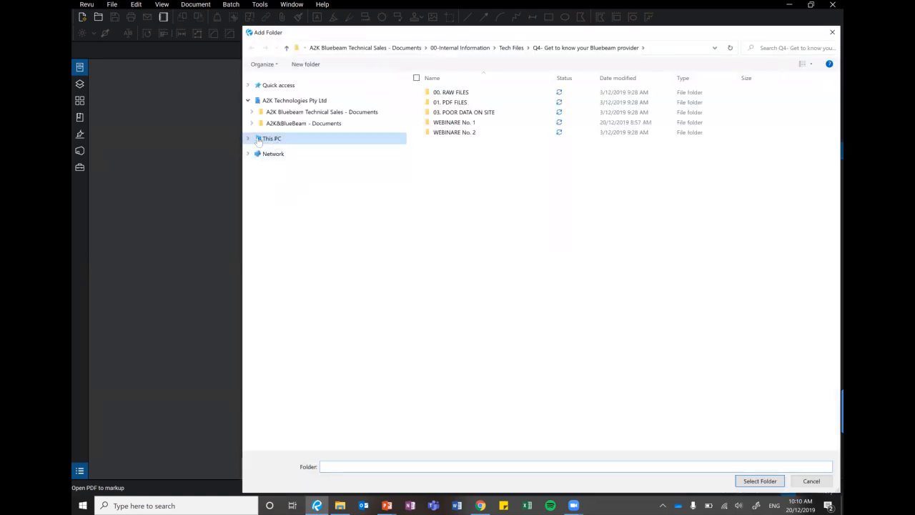
pyautogui.doubleClick(450, 93)
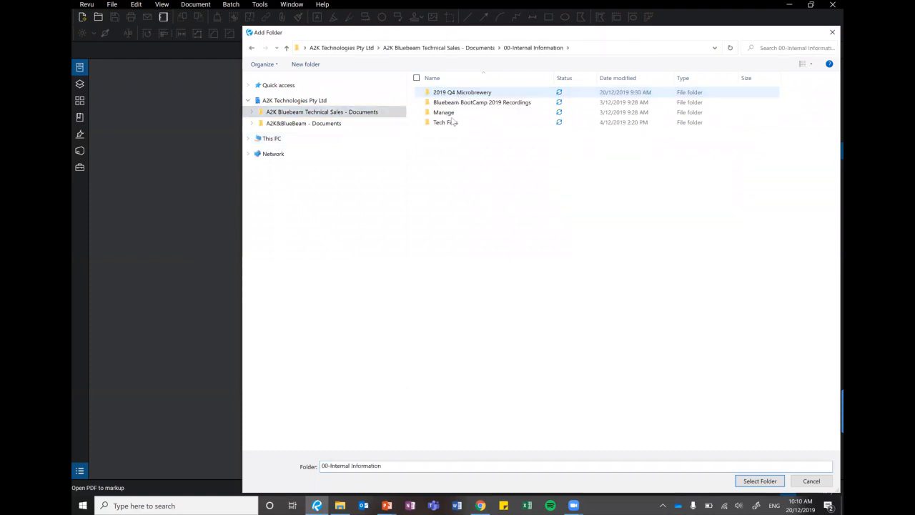
pyautogui.doubleClick(453, 122)
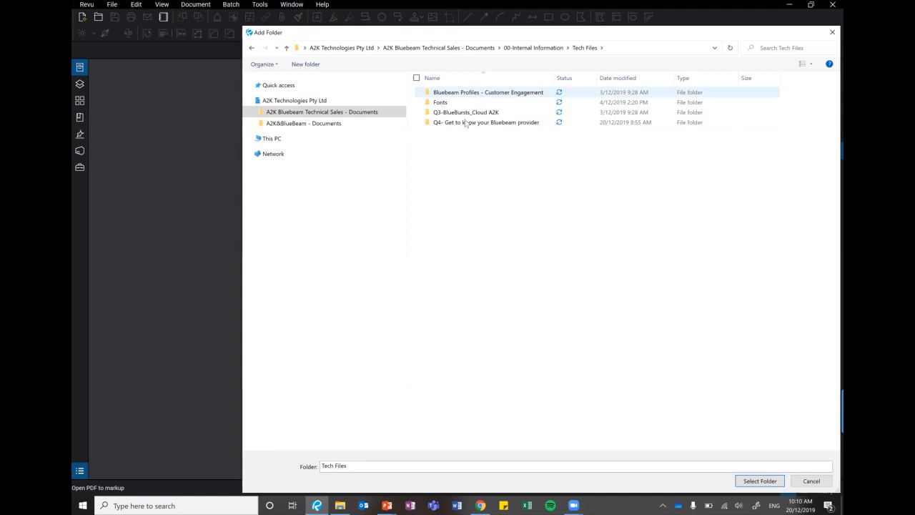
pyautogui.doubleClick(464, 122)
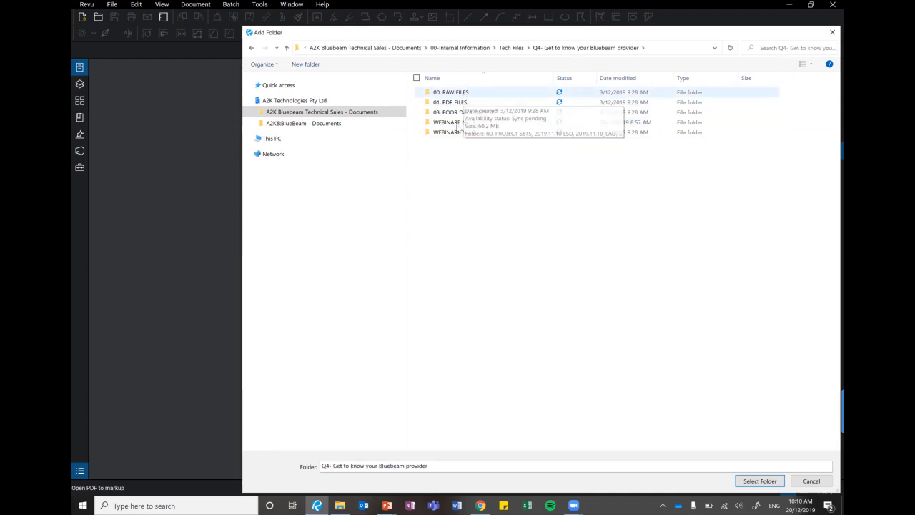
pyautogui.doubleClick(458, 122)
pyautogui.doubleClick(458, 95)
pyautogui.click(499, 94)
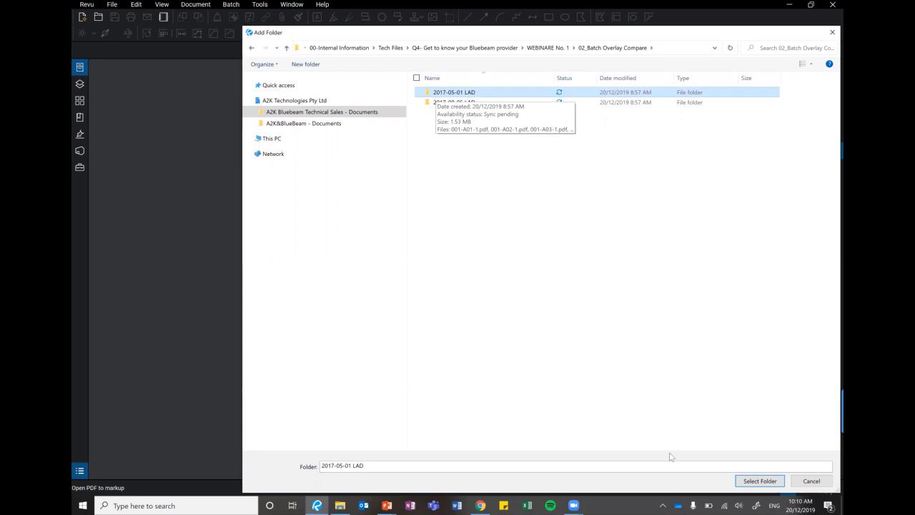
pyautogui.click(759, 480)
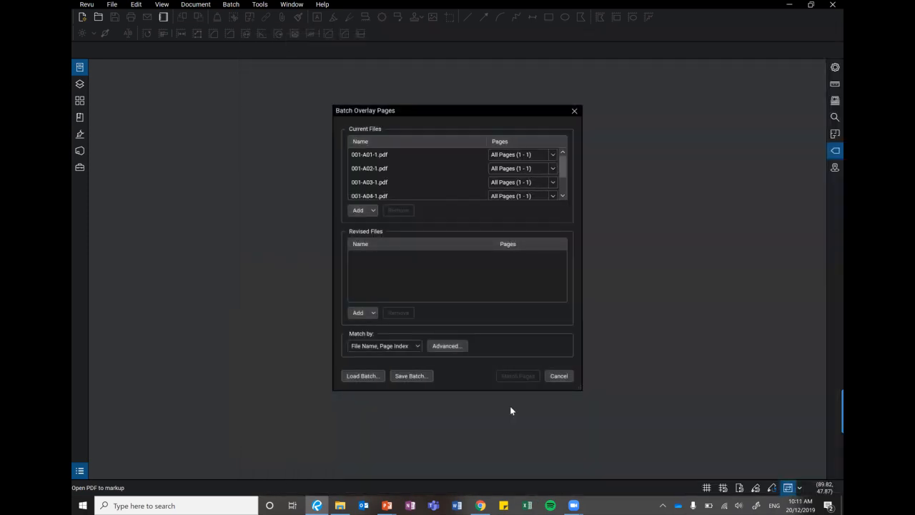
# Add the 2017-08-05 LAD folder as the revised files of the batch overlay.
pyautogui.click(500, 183)
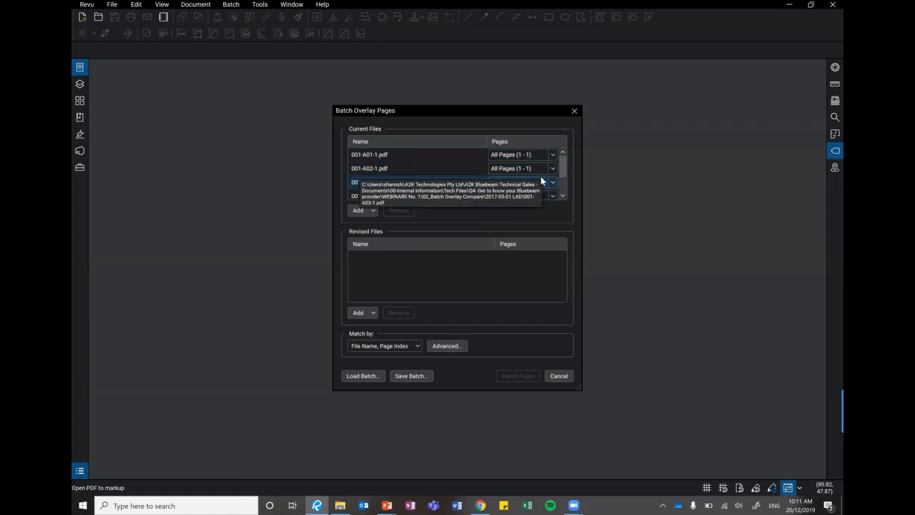
pyautogui.click(546, 158)
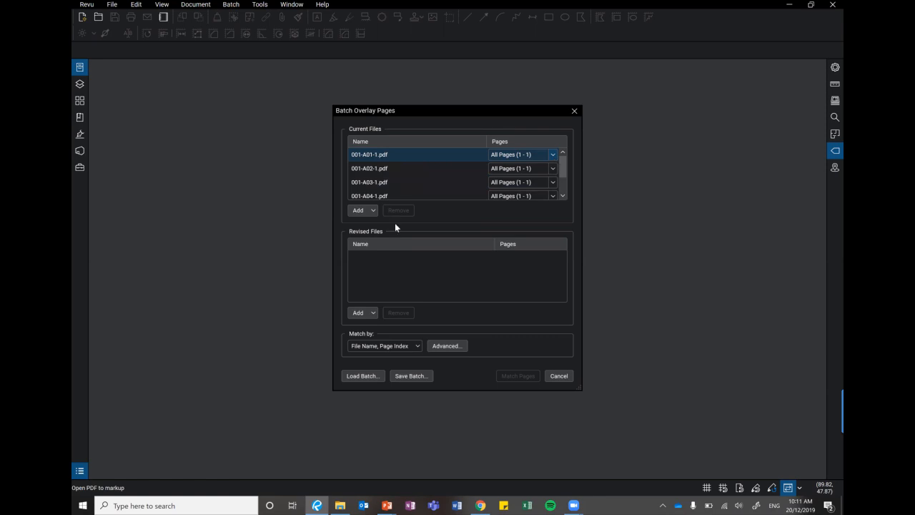
pyautogui.click(368, 315)
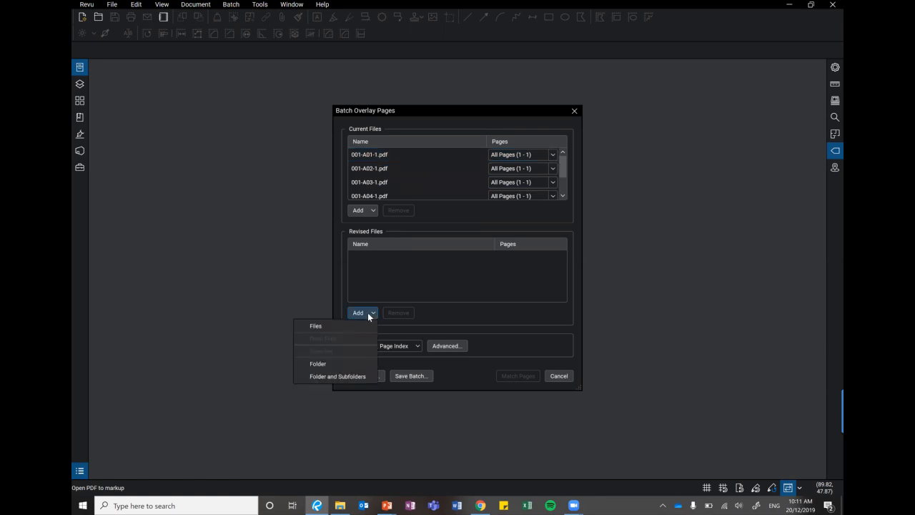
pyautogui.click(324, 366)
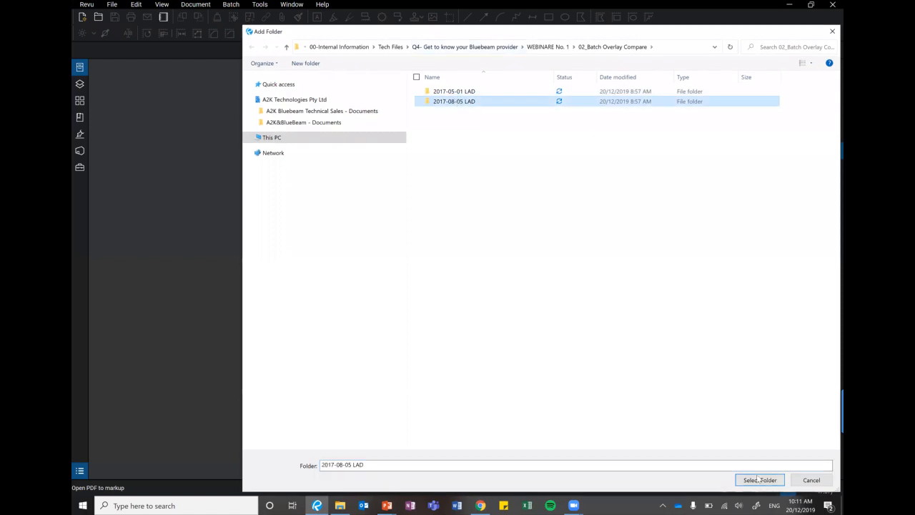
pyautogui.click(762, 480)
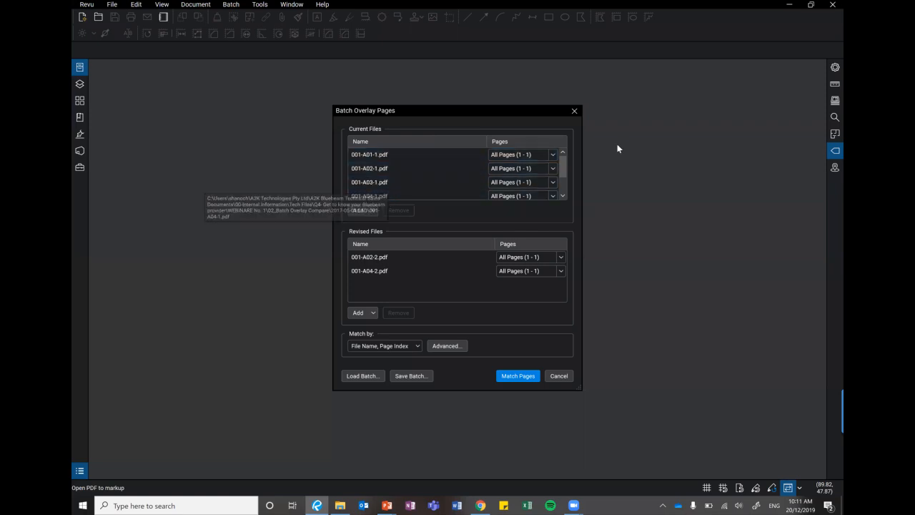
# Match the current and revised pages by file name and page index, and review the matched and unmatched lists.
pyautogui.scroll(-1, 559, 196)
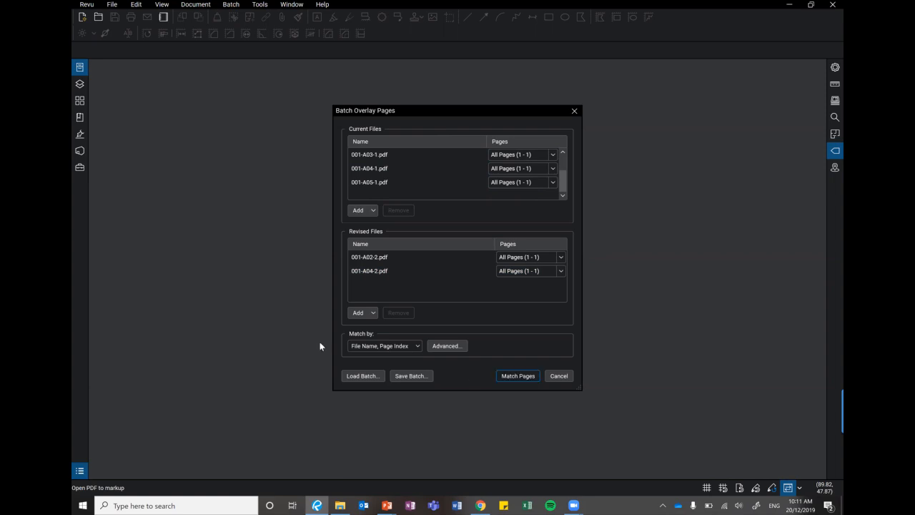
pyautogui.press('Return')
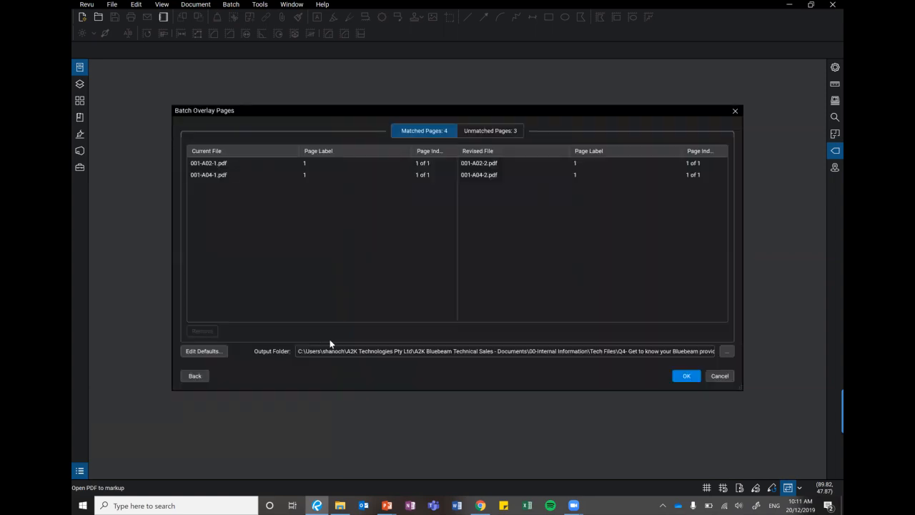
pyautogui.click(333, 161)
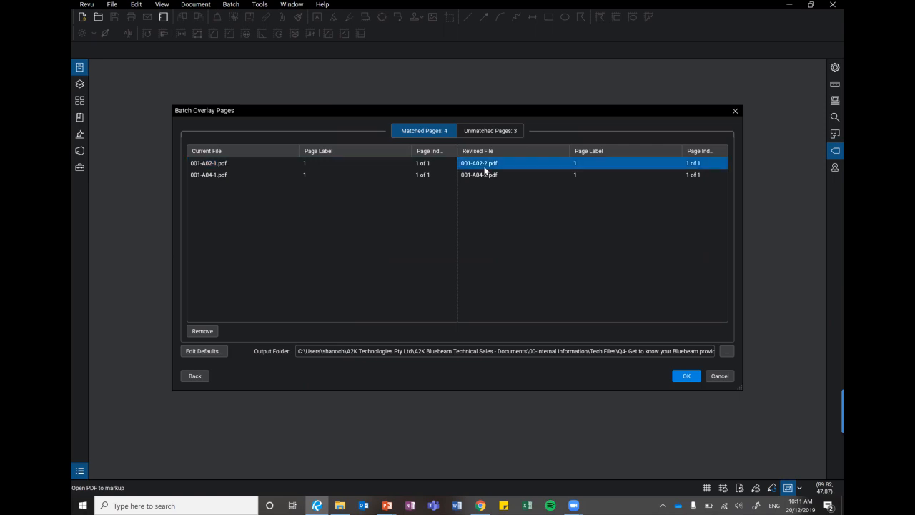
pyautogui.click(435, 177)
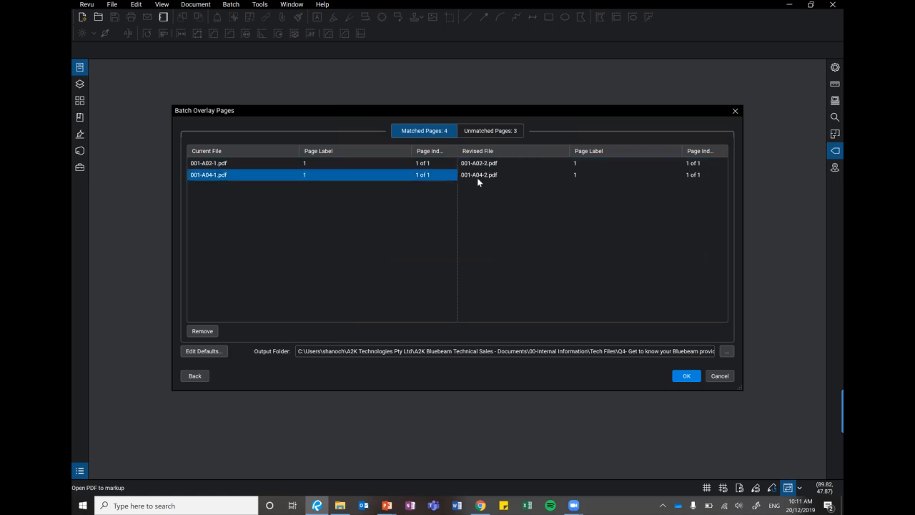
pyautogui.click(495, 174)
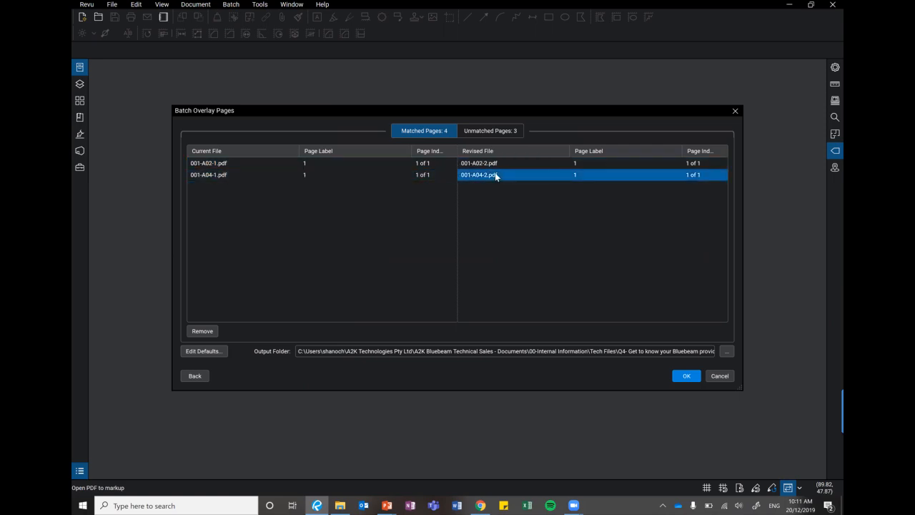
pyautogui.click(499, 131)
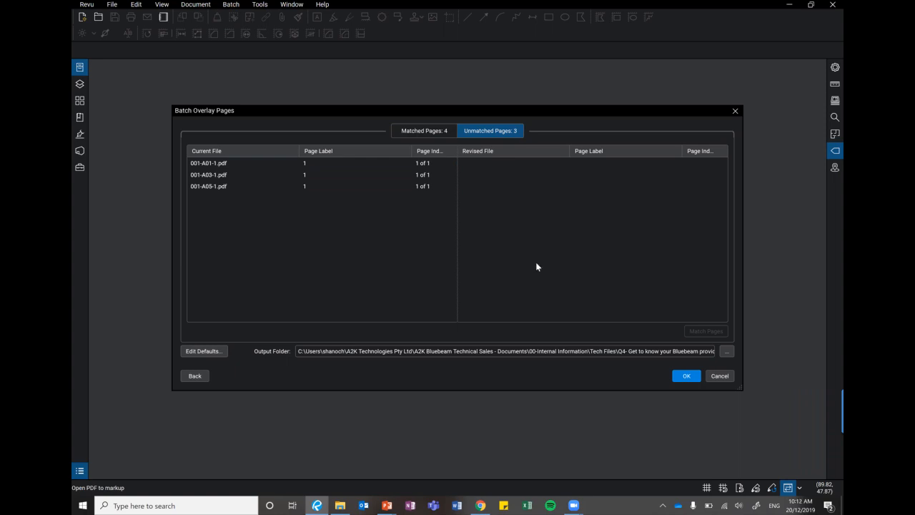
# Run the batch overlay with a detailed PDF report named Batch Summary, and open the A02 overlay document from it.
pyautogui.click(687, 376)
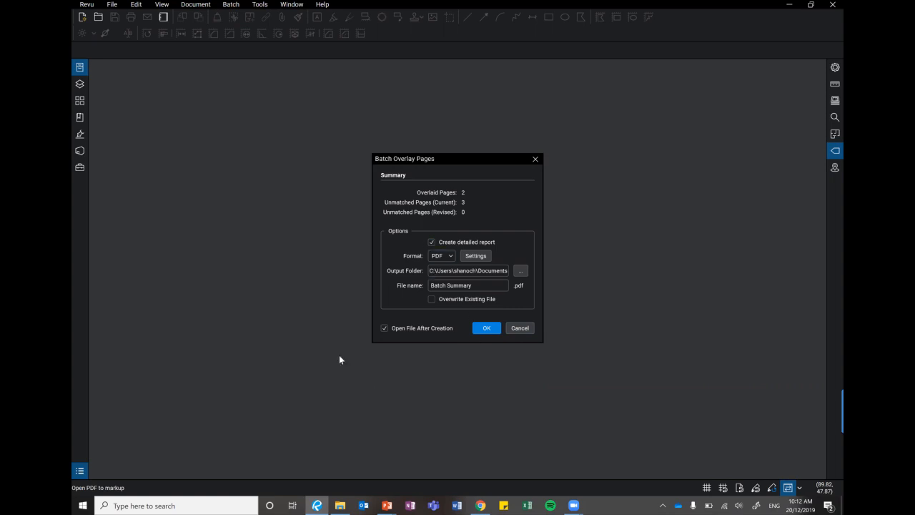
pyautogui.click(486, 328)
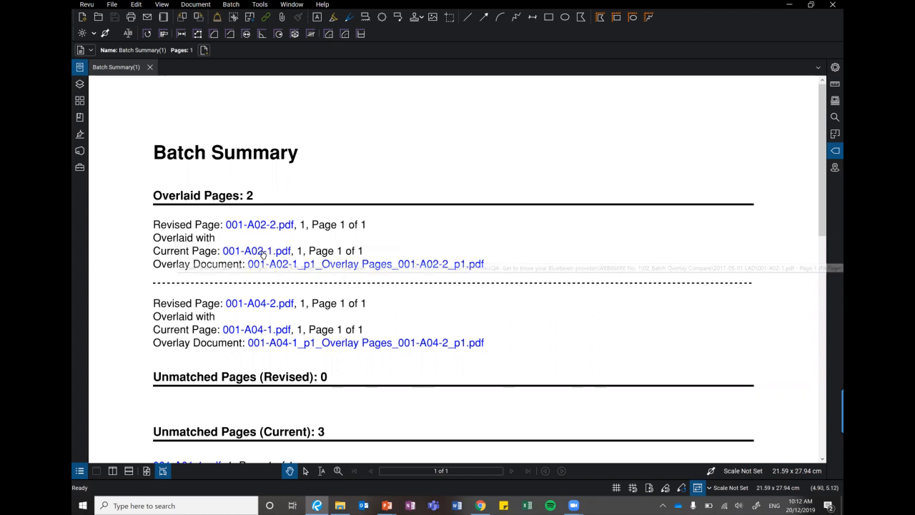
pyautogui.click(296, 265)
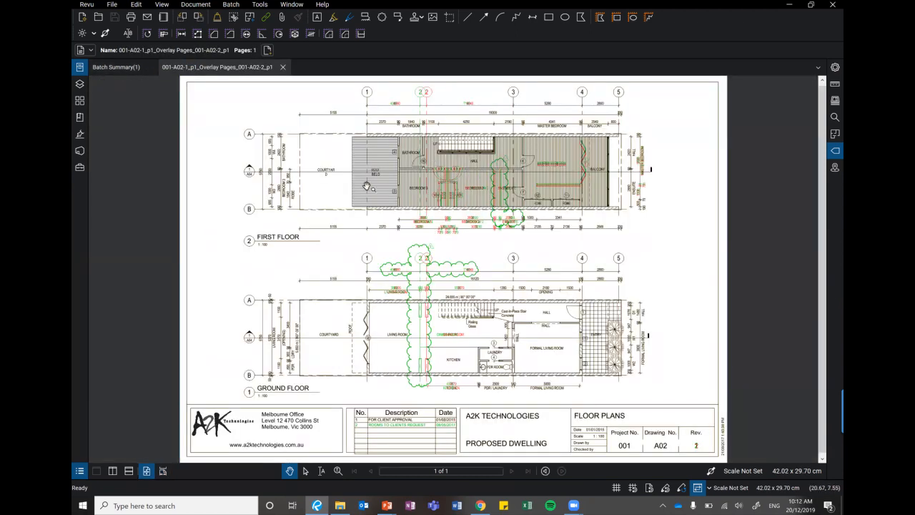
# Inspect the robes between bedrooms 2 and 3 on the first floor by hiding and redisplaying the 001-A02-1.pdf layer.
pyautogui.scroll(2, 335, 192)
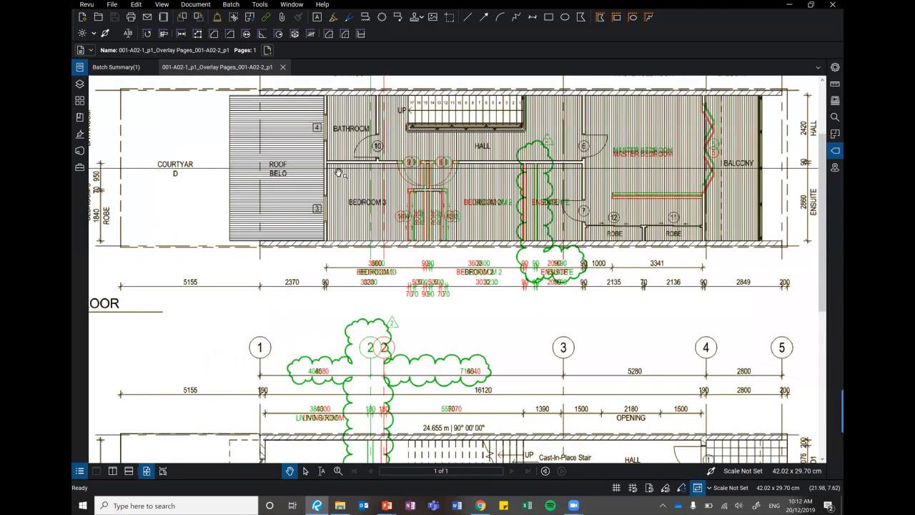
pyautogui.scroll(2, 386, 183)
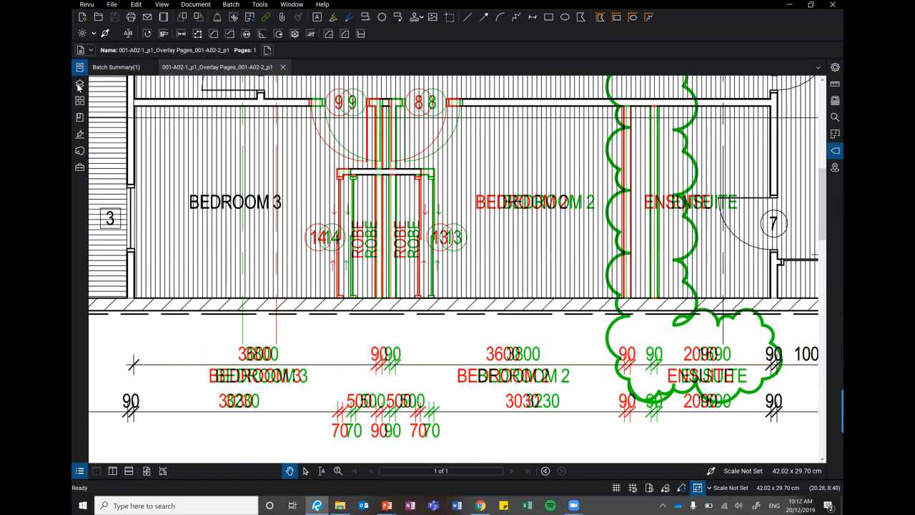
pyautogui.scroll(2, 337, 190)
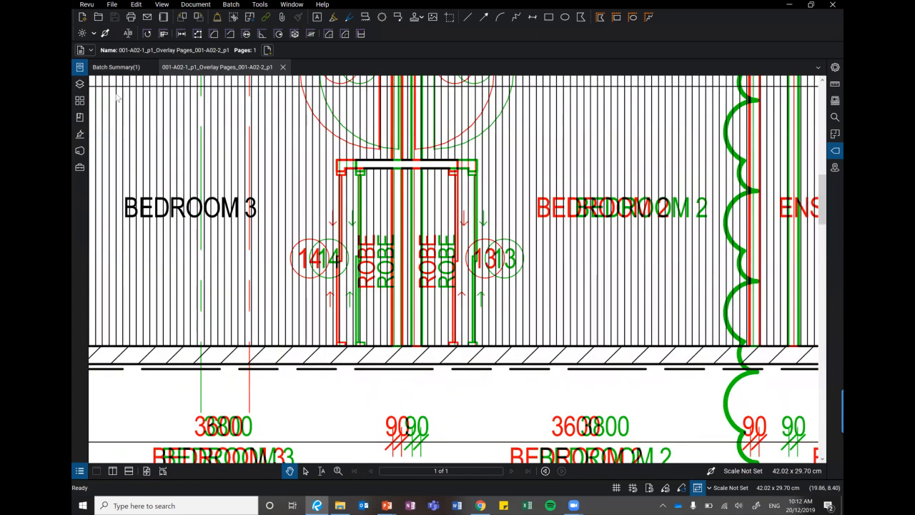
pyautogui.hotkey('alt', 'y')
pyautogui.click(104, 99)
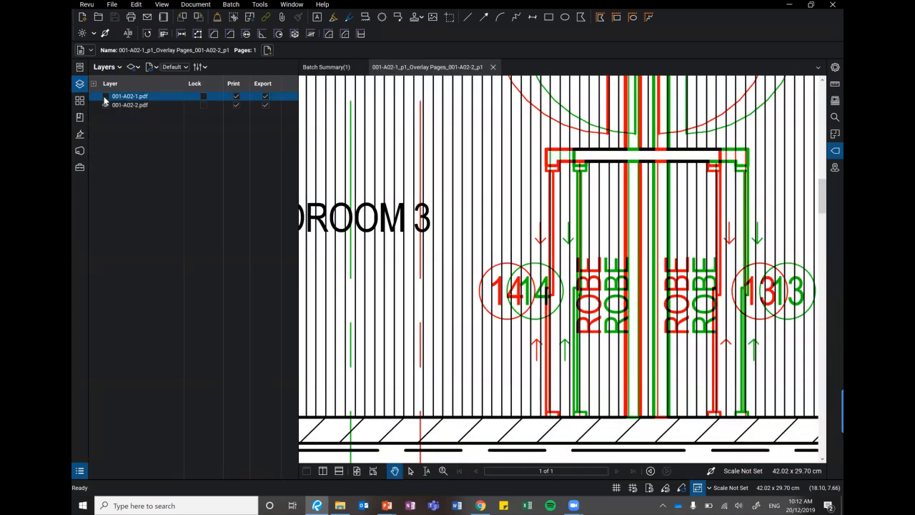
pyautogui.click(105, 100)
pyautogui.scroll(-1, 493, 237)
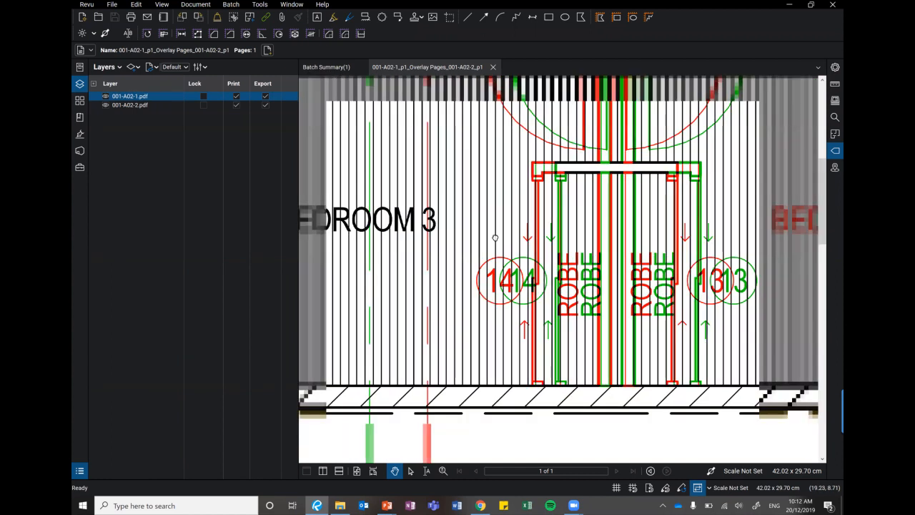
# Hide the layer list and look over the complete A02 overlay of both floor plans.
pyautogui.scroll(-2, 451, 235)
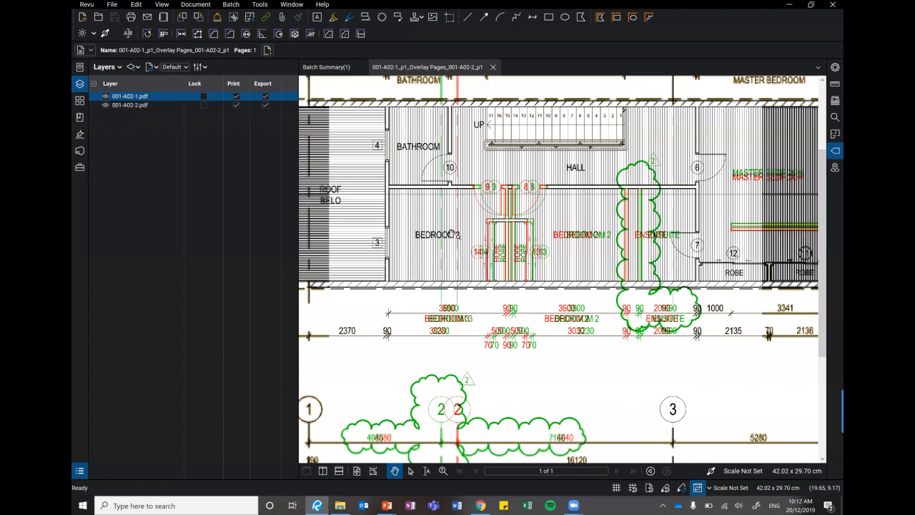
pyautogui.scroll(-2, 453, 237)
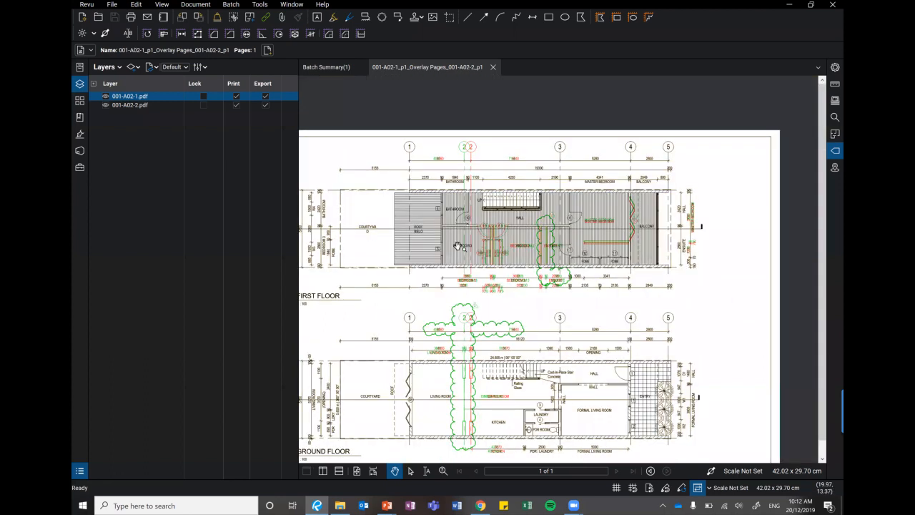
pyautogui.moveTo(457, 246); pyautogui.dragTo(461, 215)
pyautogui.hotkey('alt', 'shift', 'l')
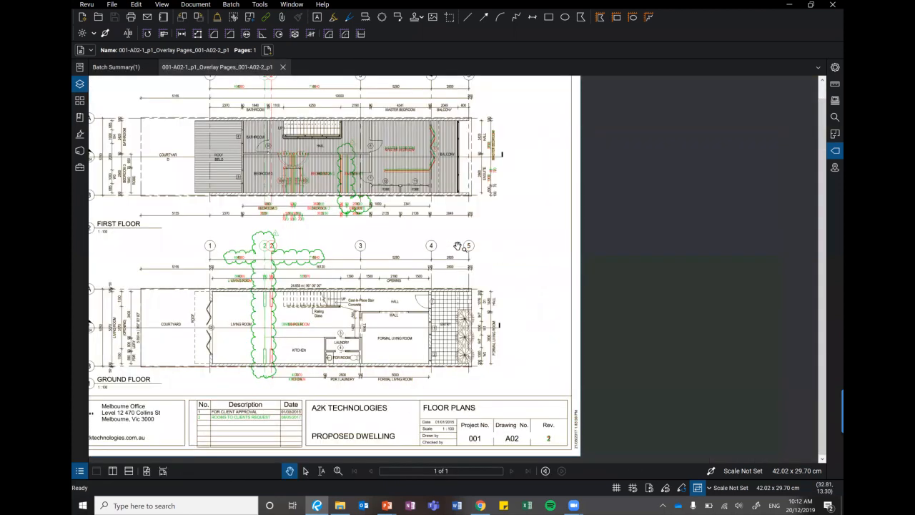
pyautogui.scroll(2, 457, 246)
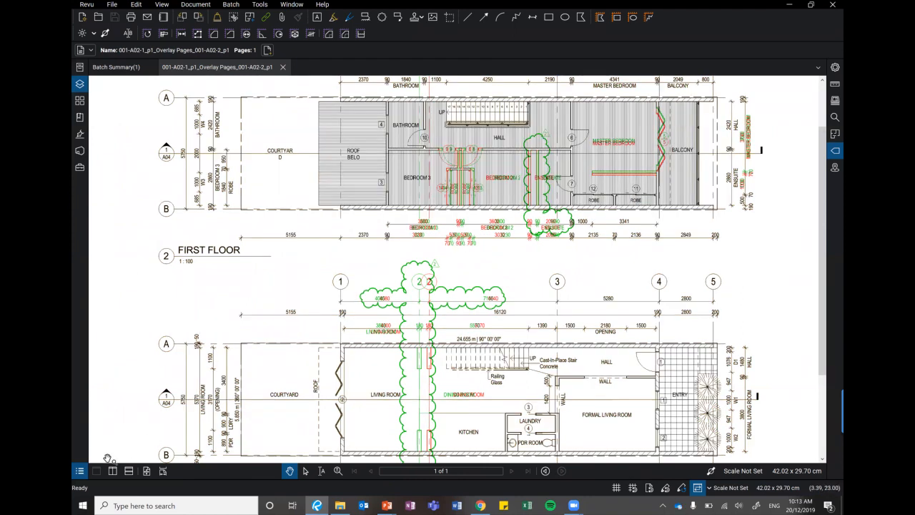
# Show the Markups List and draw a rectangular revision cloud around the robes between bedrooms 2 and 3 on the first floor.
pyautogui.click(79, 471)
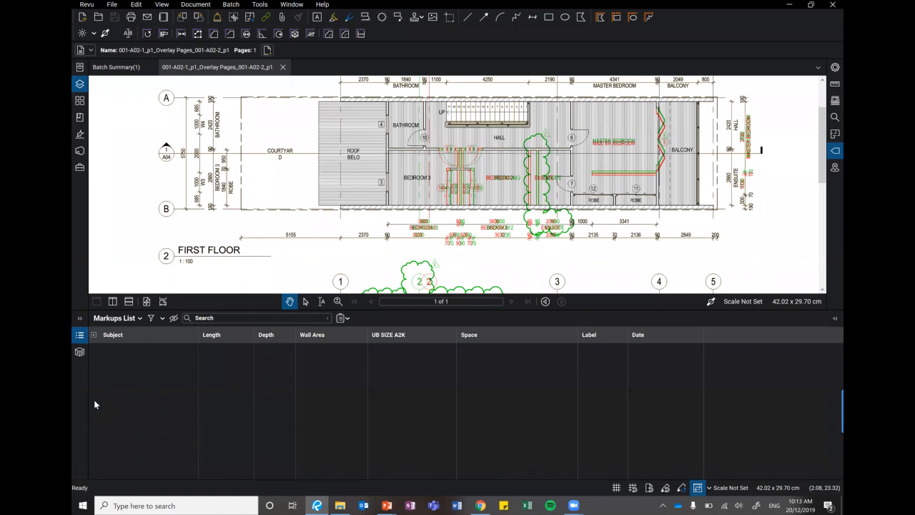
pyautogui.click(383, 21)
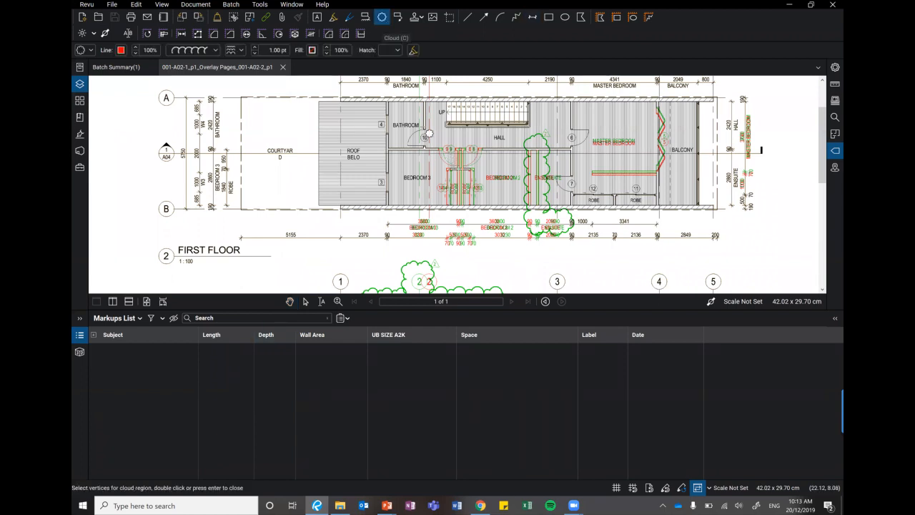
pyautogui.scroll(1, 444, 162)
pyautogui.moveTo(406, 118); pyautogui.dragTo(536, 270)
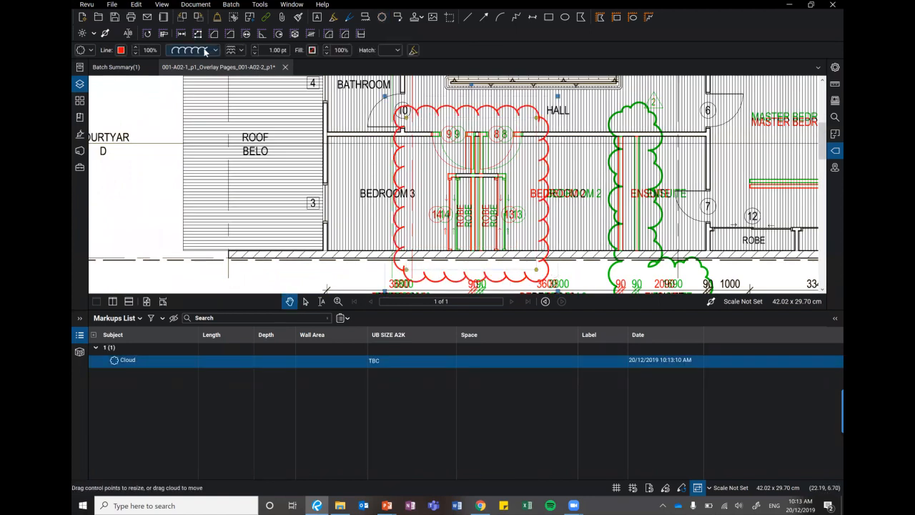
# Fill the cloud with light orange and apply the highlight effect so the linework shows through.
pyautogui.click(311, 50)
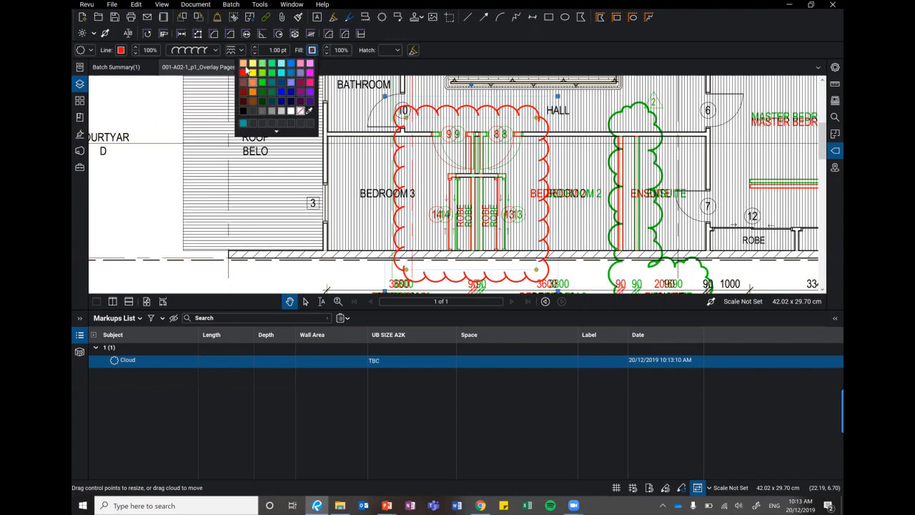
pyautogui.click(251, 82)
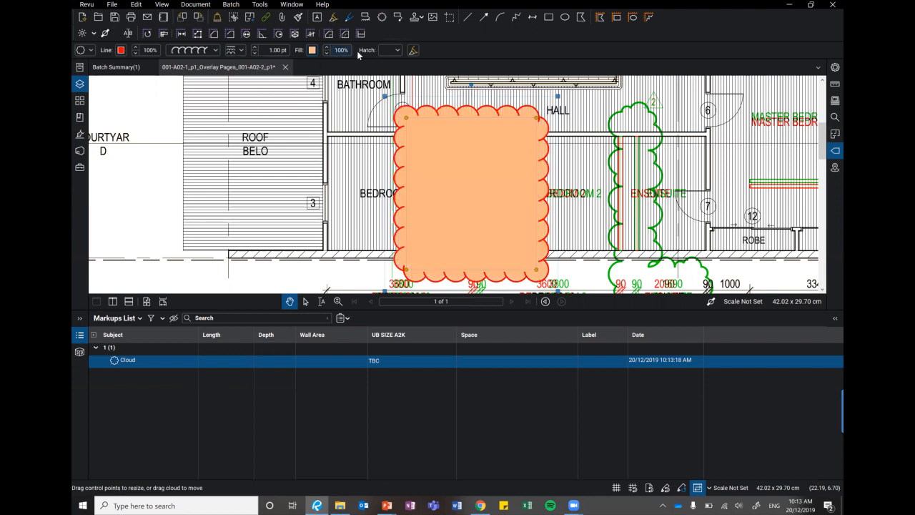
pyautogui.click(412, 50)
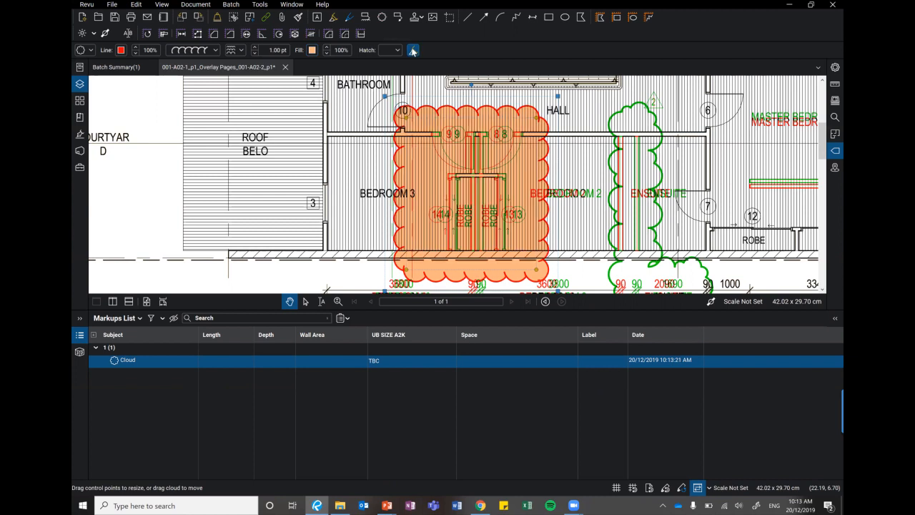
# Review the import and export options for the overlay's markups, leaving them without running either.
pyautogui.click(138, 364)
pyautogui.click(115, 361)
pyautogui.click(140, 319)
pyautogui.moveTo(129, 343)
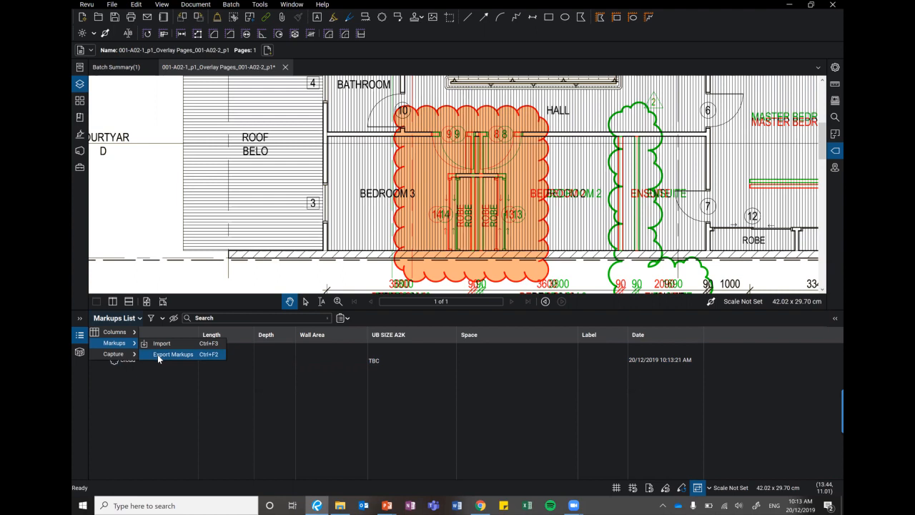
pyautogui.click(231, 248)
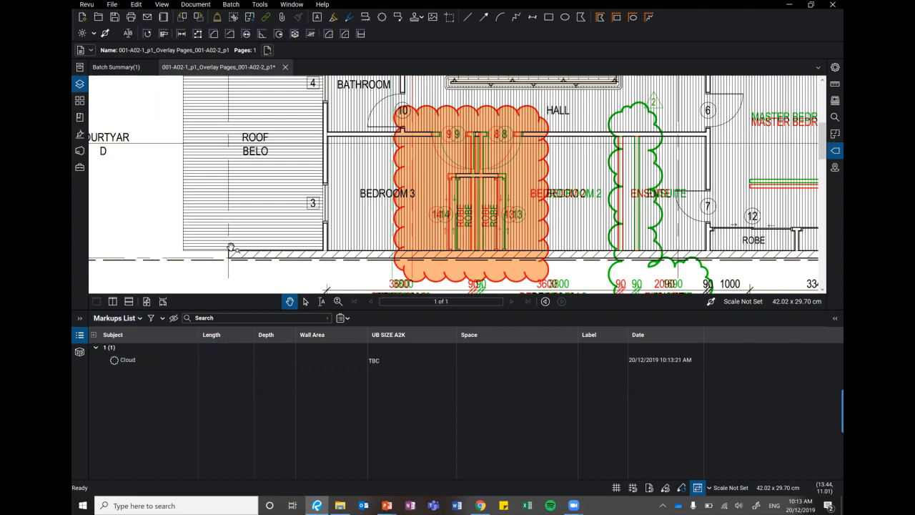
# Move away to the ground floor plan and locate the robe cloud again through its Markups List entry, then deselect it.
pyautogui.scroll(-5, 308, 242)
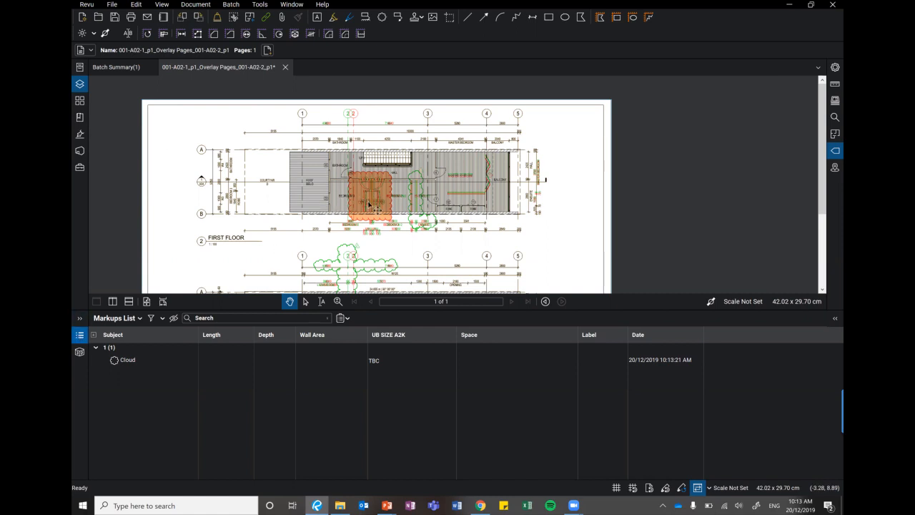
pyautogui.hotkey('alt', 'l')
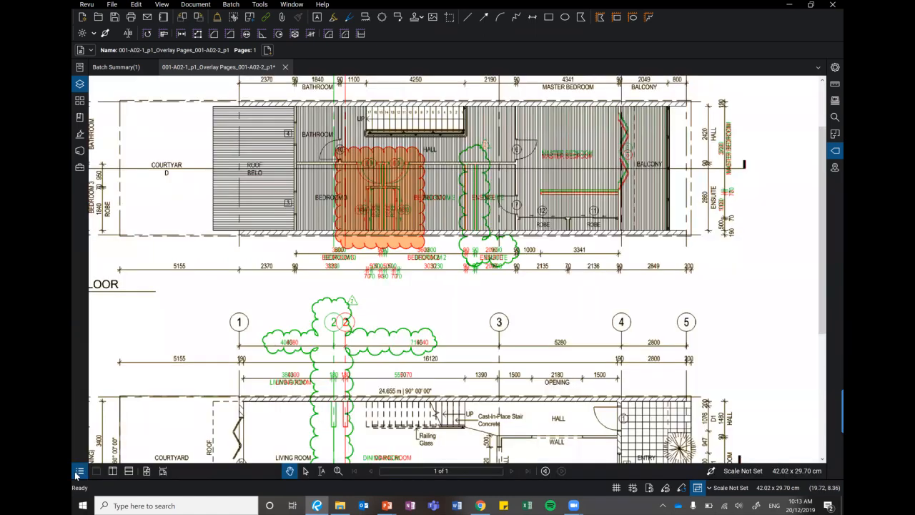
pyautogui.click(79, 472)
pyautogui.scroll(-5, 640, 179)
pyautogui.moveTo(634, 179); pyautogui.dragTo(517, 161)
pyautogui.scroll(3, 516, 161)
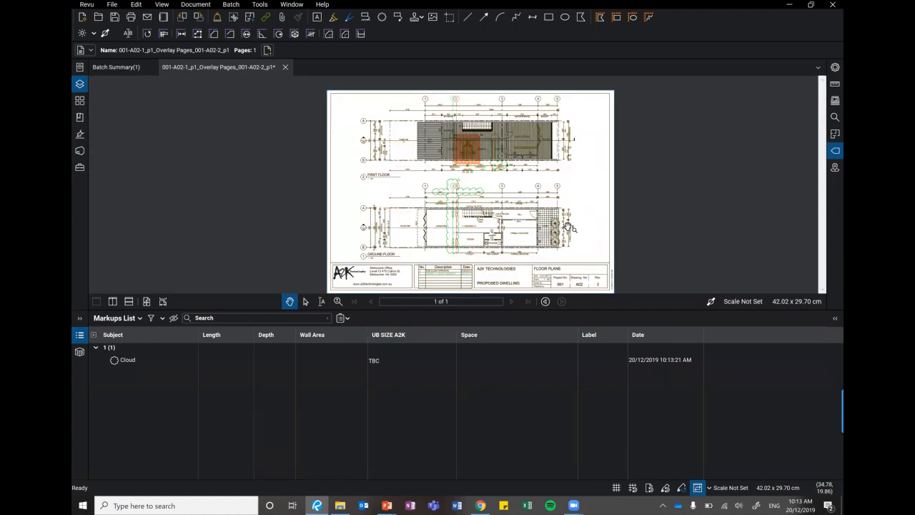
pyautogui.scroll(5, 580, 243)
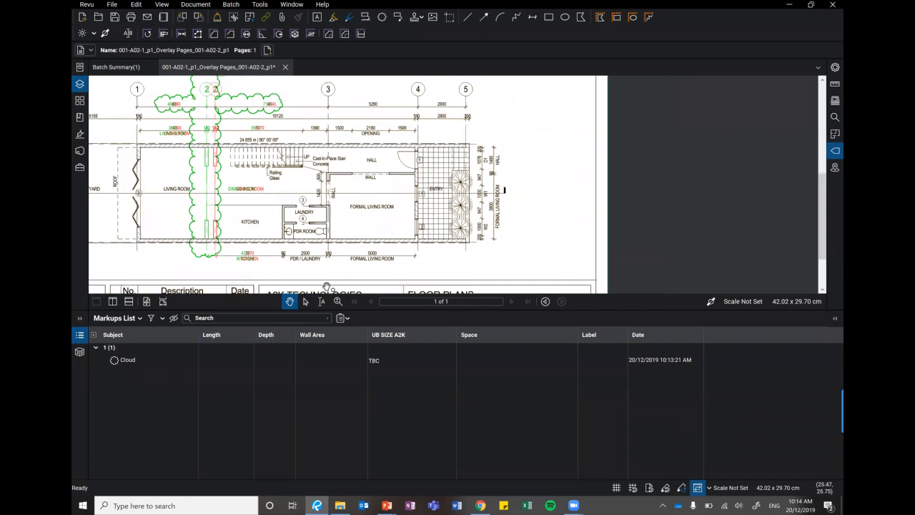
pyautogui.click(119, 361)
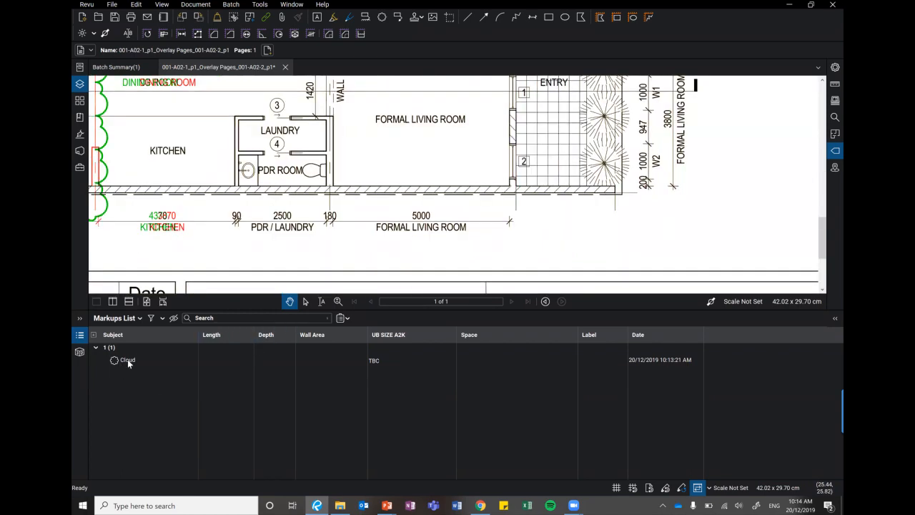
pyautogui.click(127, 358)
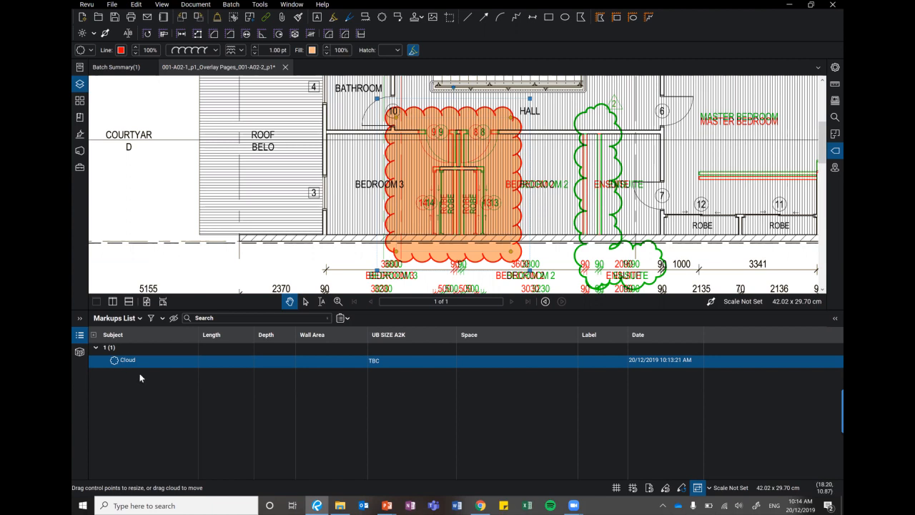
pyautogui.click(149, 255)
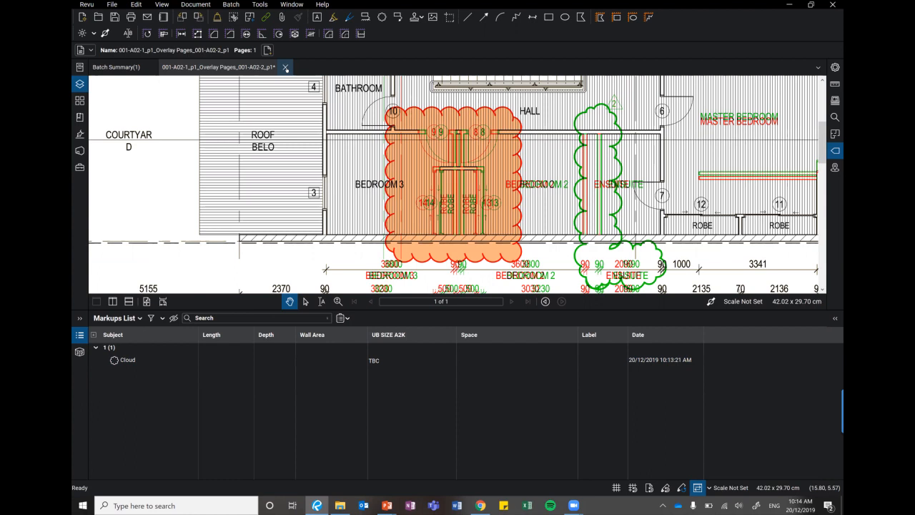
# Close the A02 overlay without saving and open the revised drawing 001-A02-2.pdf from the batch summary to examine its first floor.
pyautogui.hotkey('ctrl', 'w')
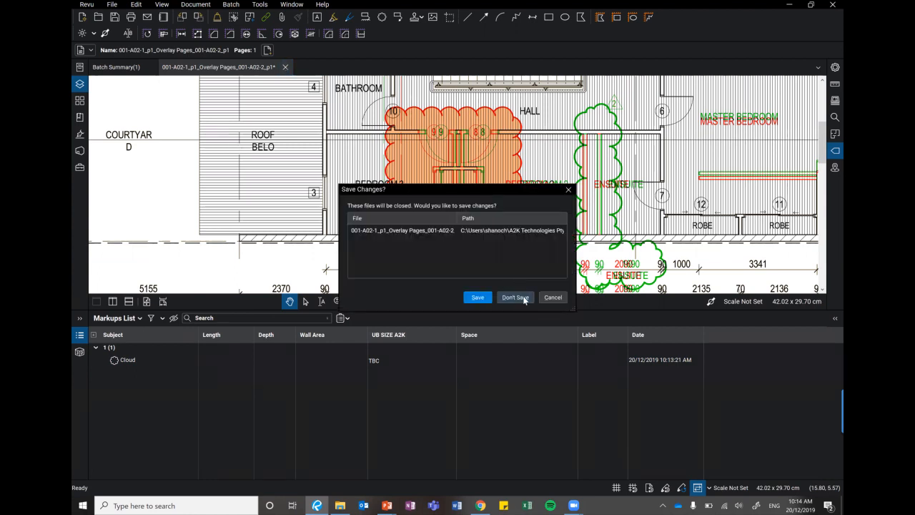
pyautogui.click(524, 298)
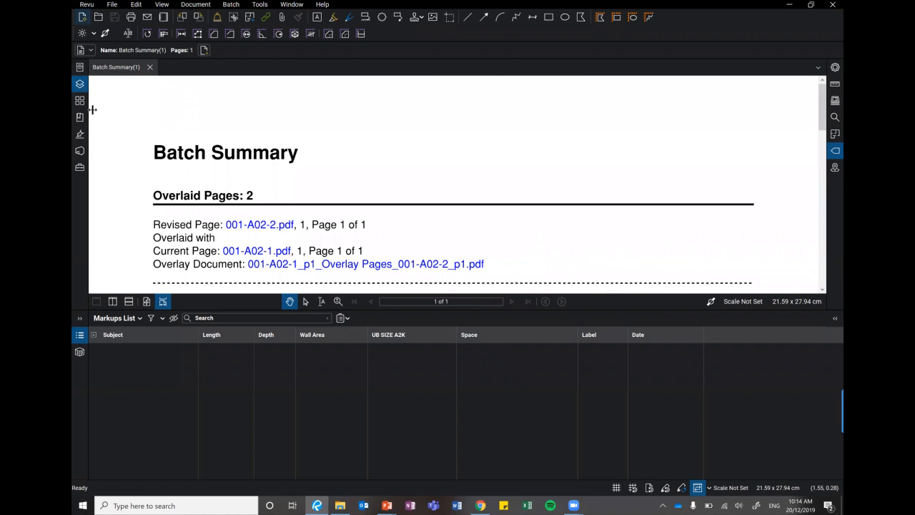
pyautogui.click(263, 226)
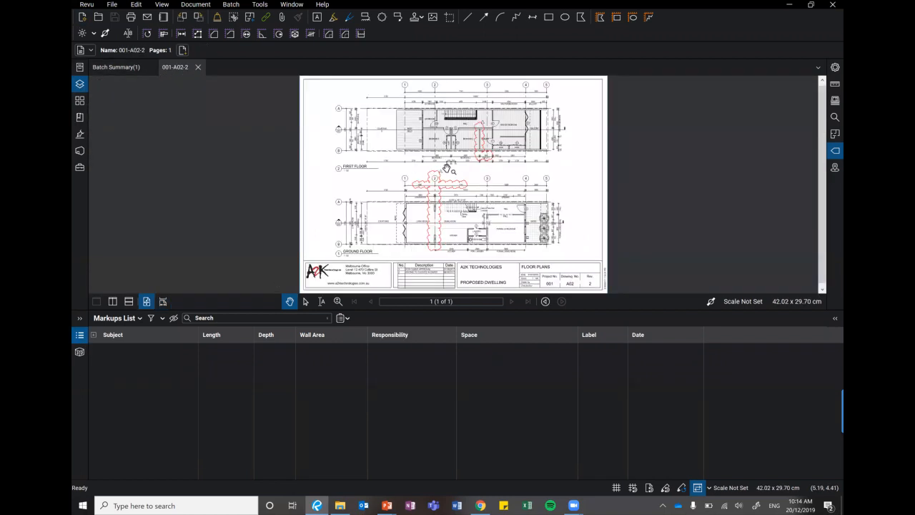
pyautogui.scroll(3, 446, 168)
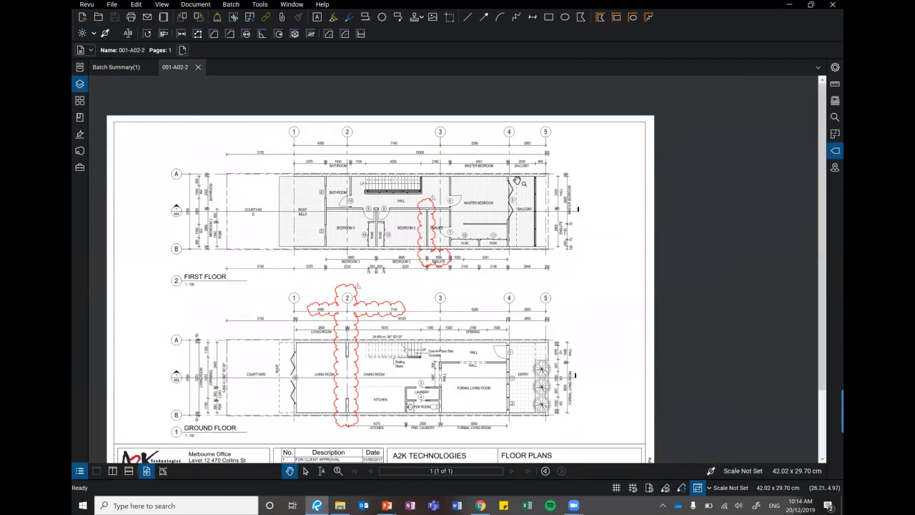
pyautogui.scroll(1, 449, 176)
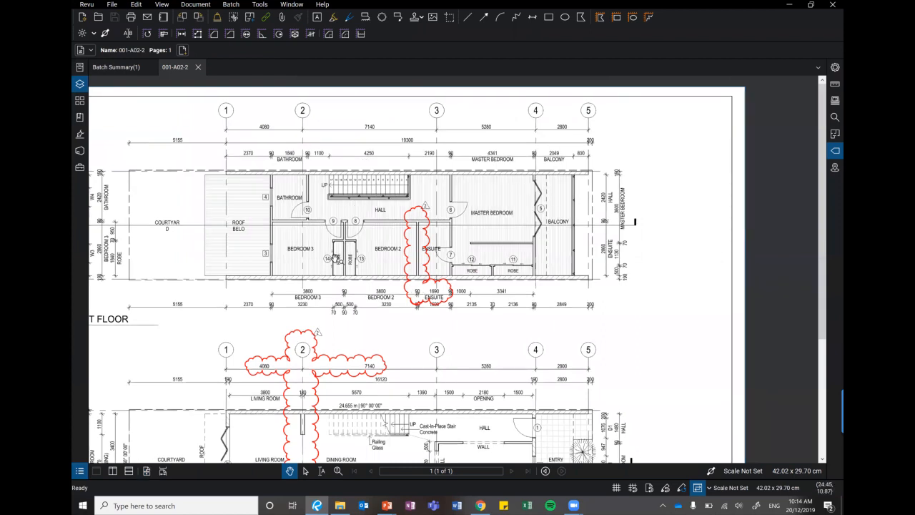
pyautogui.scroll(1, 284, 244)
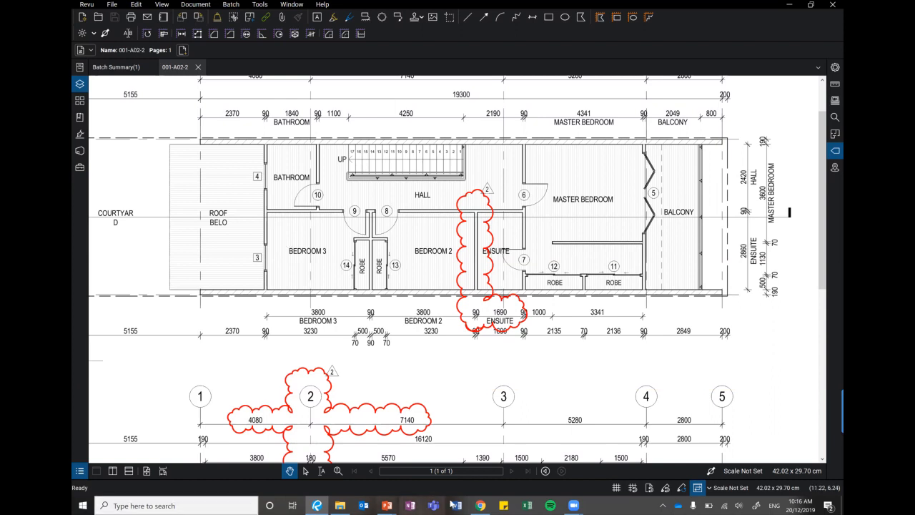
# Switch to the running PowerPoint slide show and advance from the Revu Demonstration slide to the Questions slide.
pyautogui.click(387, 505)
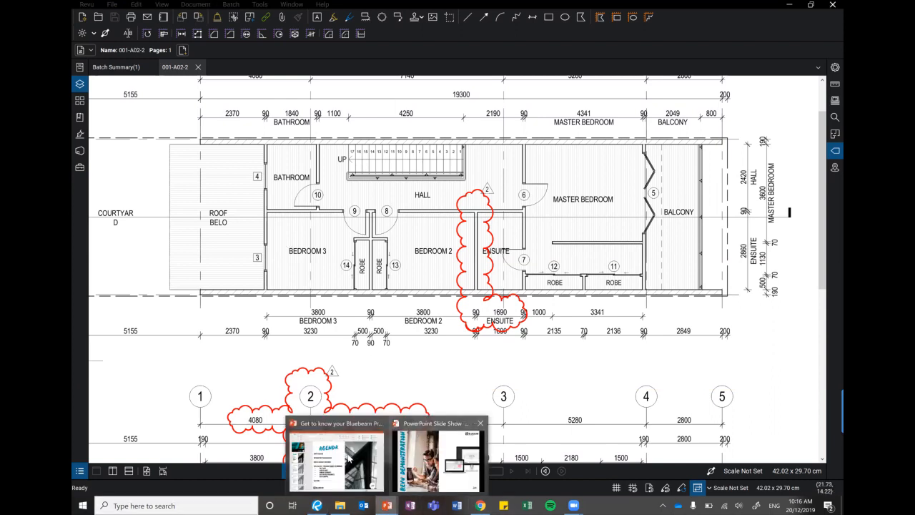
pyautogui.click(439, 460)
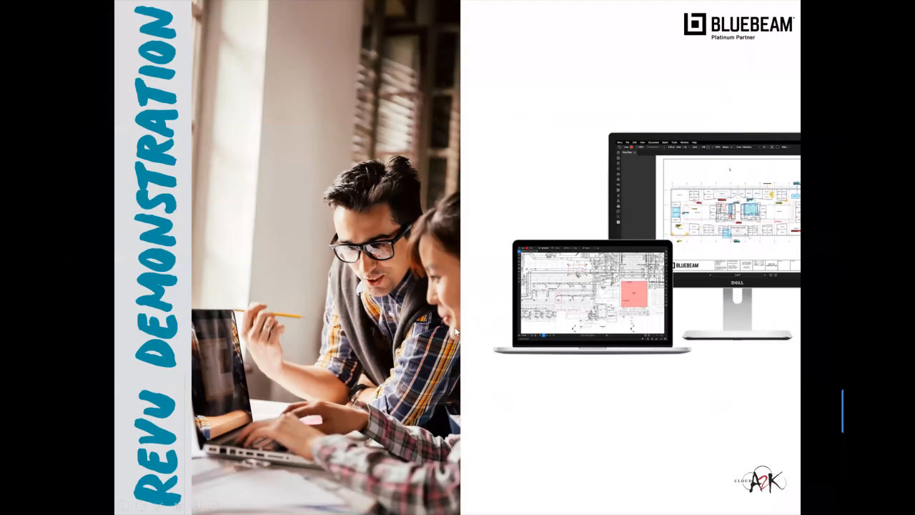
pyautogui.click(456, 331)
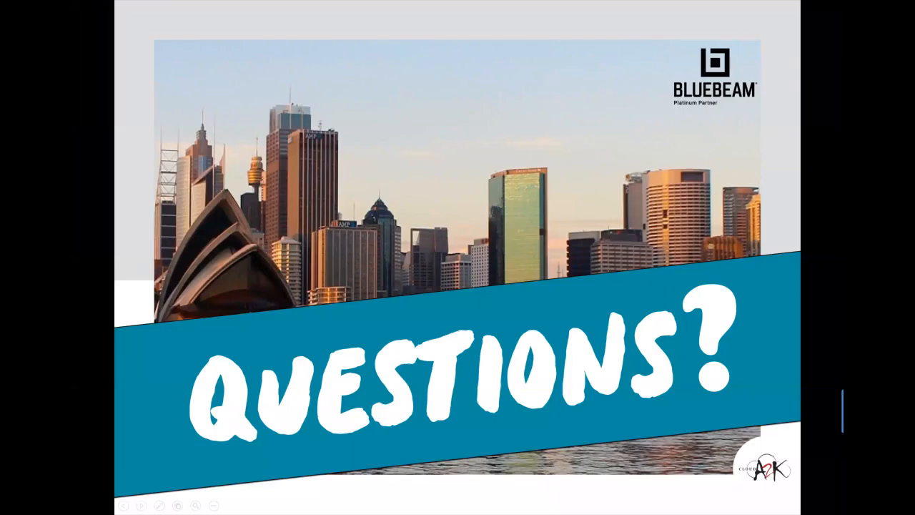